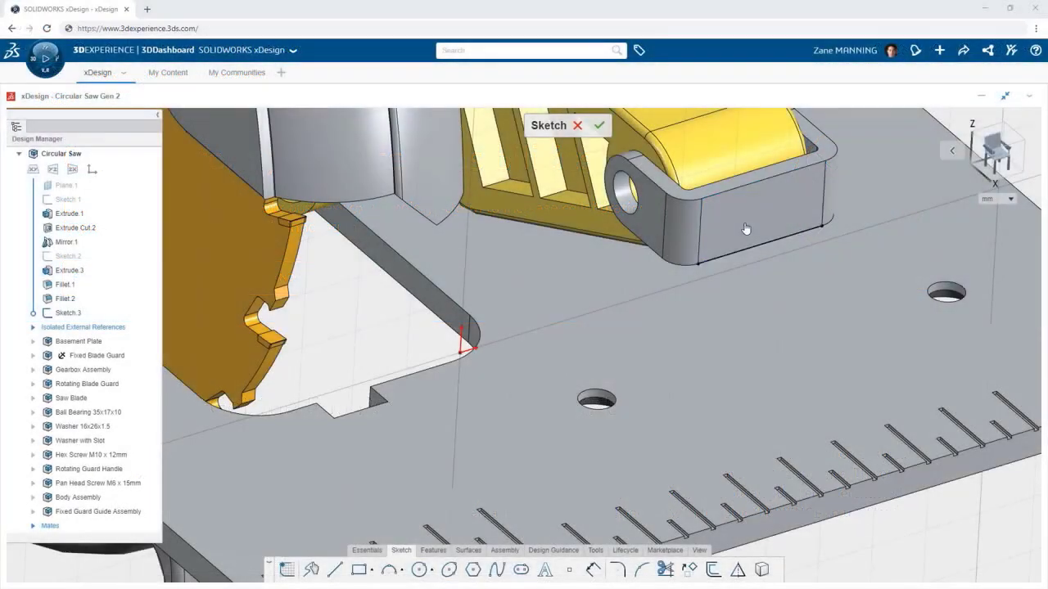
Draw a closed line-and-tangent-arc slot profile on the base plate, then pattern the louvre stamp 2 × 4 at 50 spacing
{"action": "left_click", "coordinate": [771, 234]}
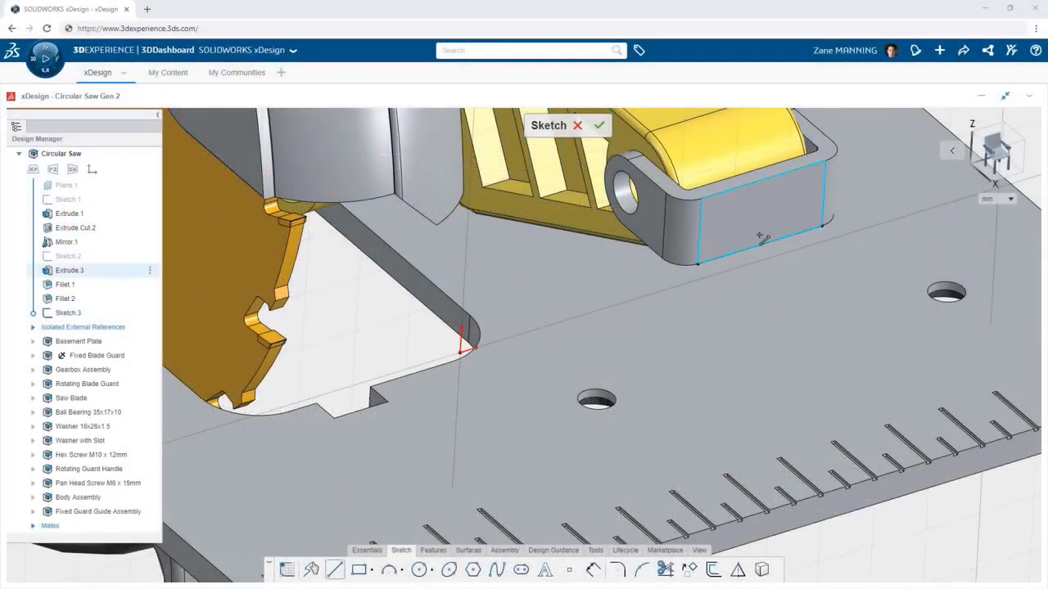
{"action": "left_click", "coordinate": [697, 263]}
{"action": "left_click", "coordinate": [695, 319]}
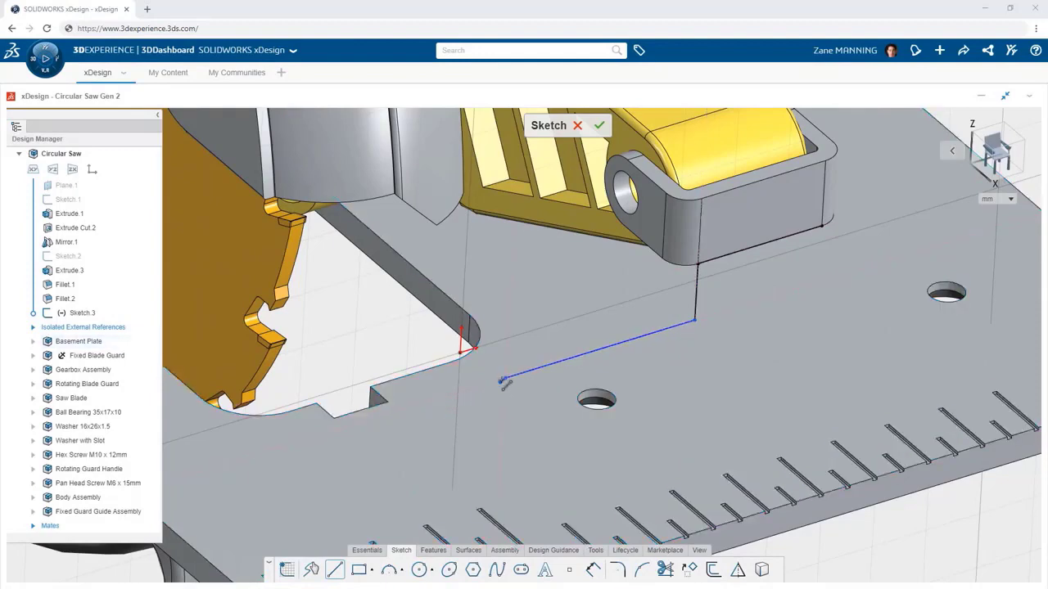
{"action": "left_click", "coordinate": [505, 377]}
{"action": "left_click", "coordinate": [529, 436]}
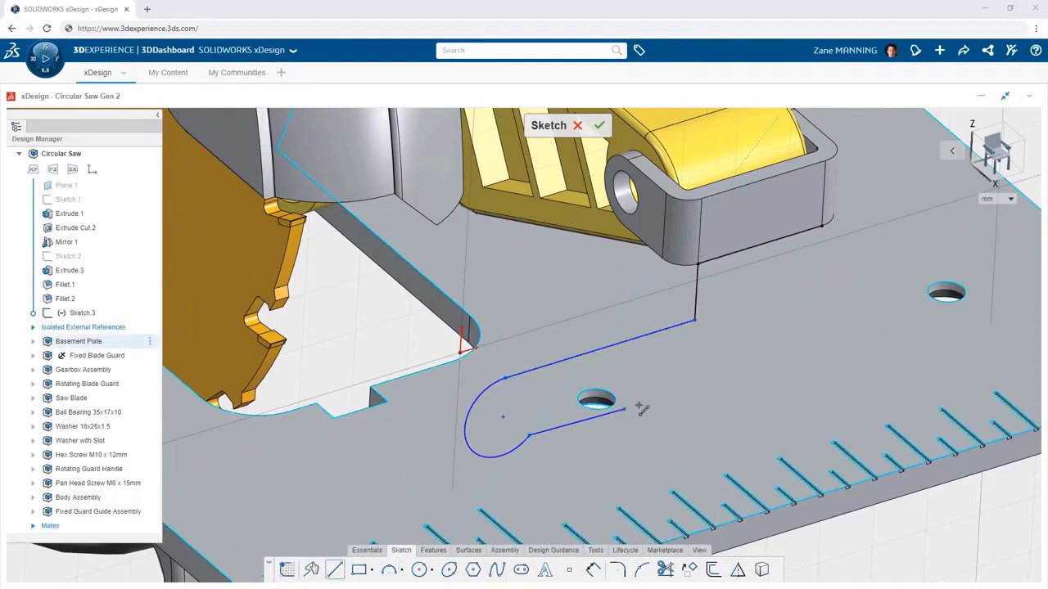
{"action": "left_click", "coordinate": [814, 348]}
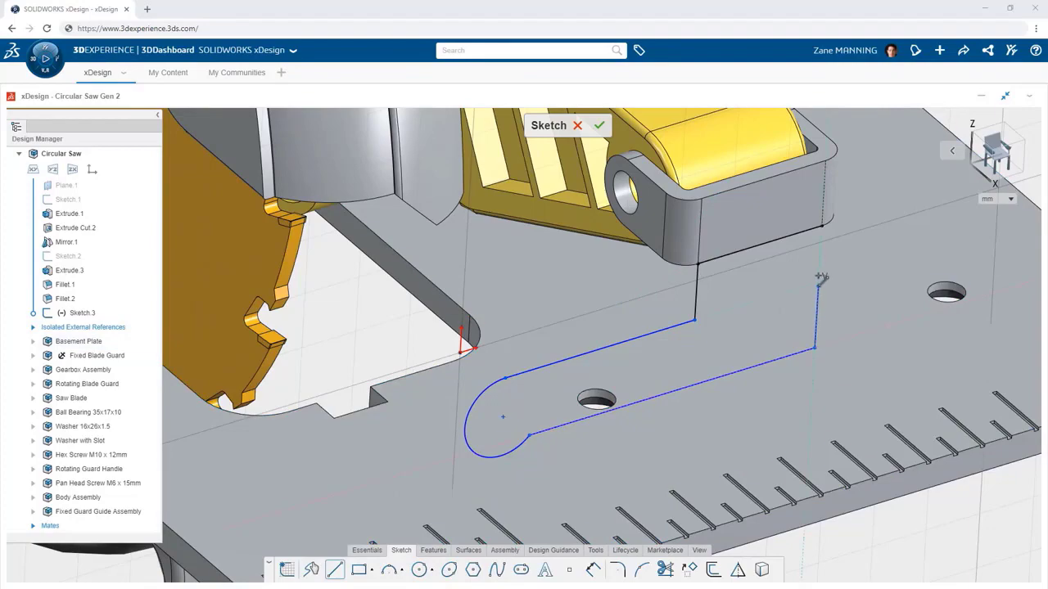
{"action": "left_click", "coordinate": [822, 228]}
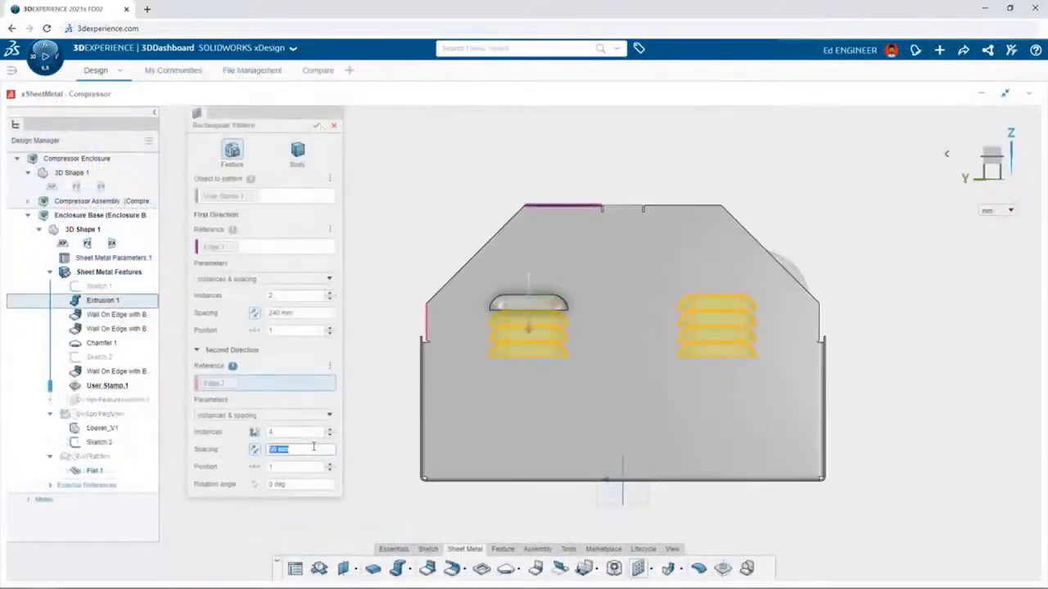
{"action": "type", "text": "50"}
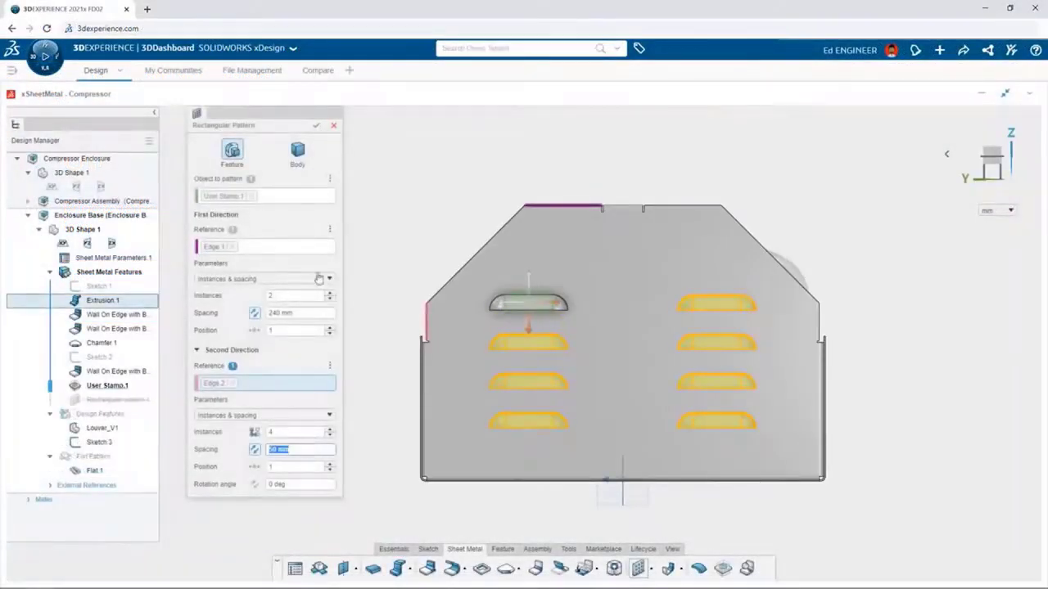
{"action": "left_click", "coordinate": [316, 126]}
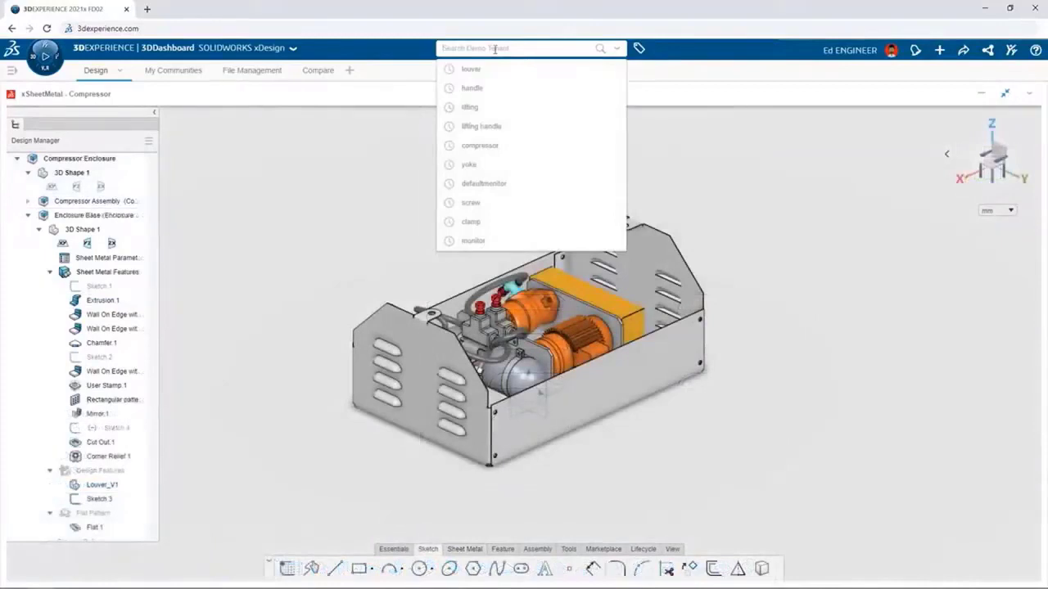
Search 'handle' and insert the Enclosure Lifting Handle upright beside the compressor enclosure
{"action": "type", "text": "hand"}
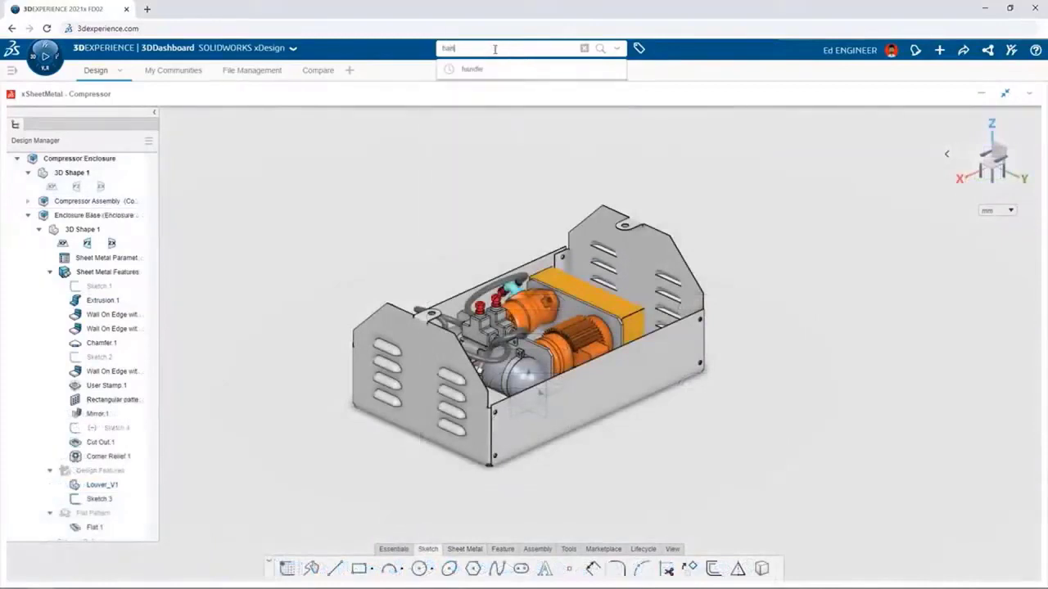
{"action": "type", "text": "le"}
{"action": "key", "text": "Return"}
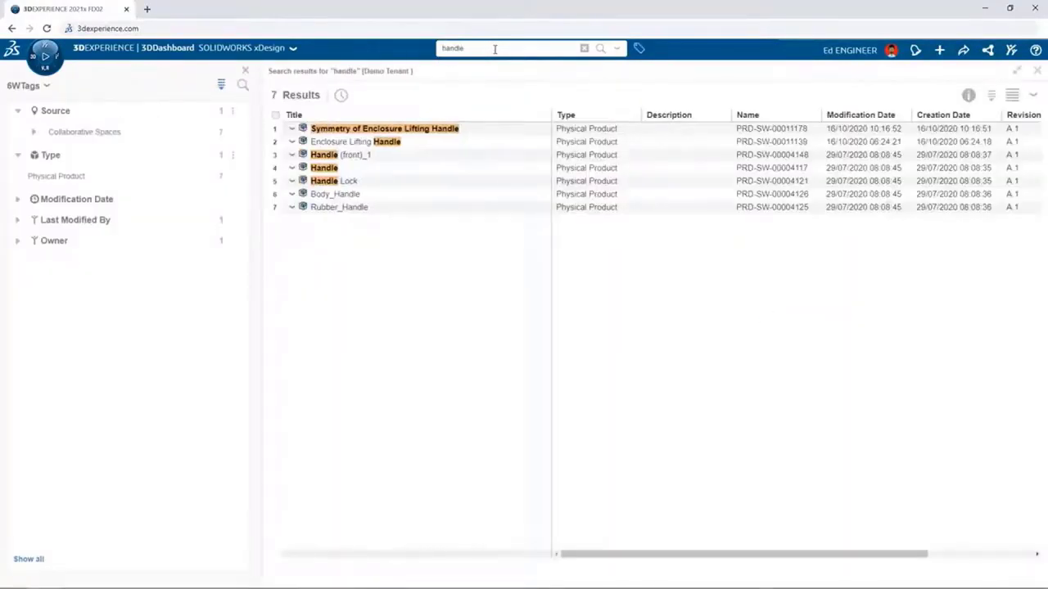
{"action": "left_click", "coordinate": [383, 141]}
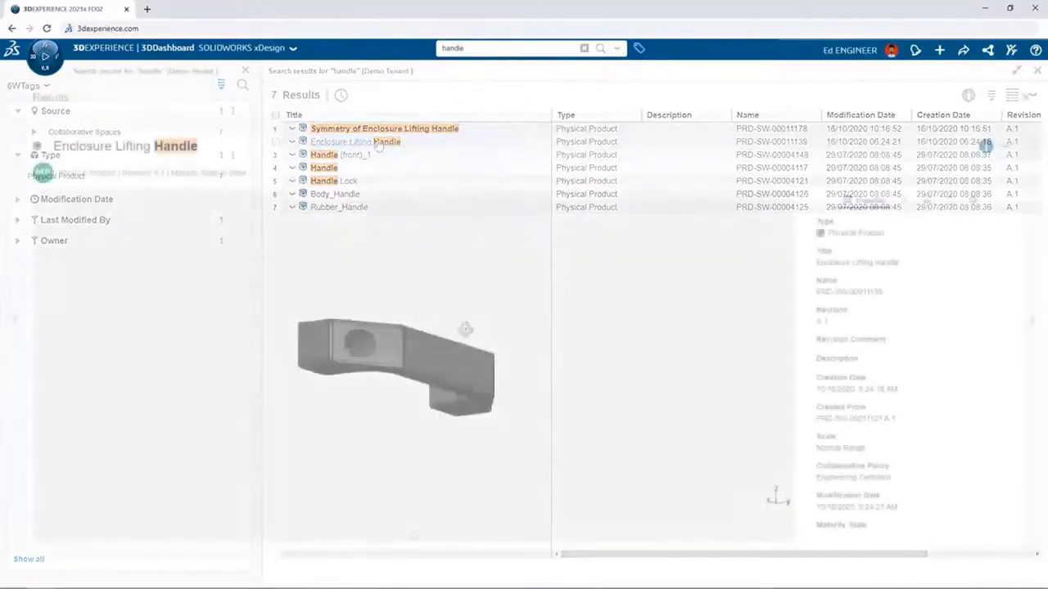
{"action": "mouse_move", "coordinate": [548, 350]}
{"action": "left_mouse_down"}
{"action": "mouse_move", "coordinate": [636, 344]}
{"action": "mouse_move", "coordinate": [513, 357]}
{"action": "left_mouse_up"}
{"action": "left_click_drag", "start_coordinate": [419, 394], "coordinate": [424, 446]}
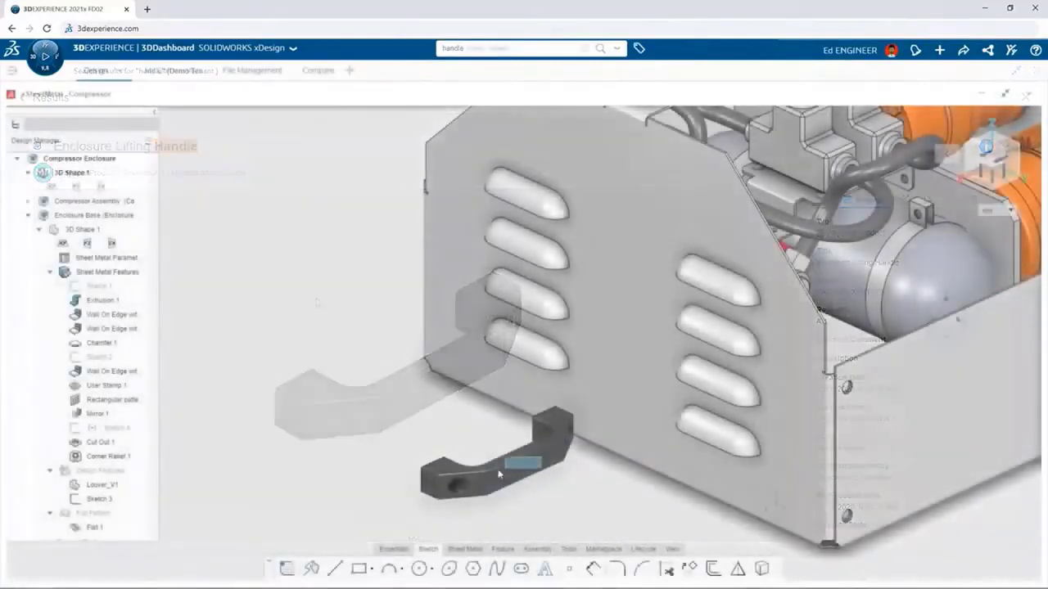
{"action": "left_click_drag", "start_coordinate": [369, 409], "coordinate": [241, 444]}
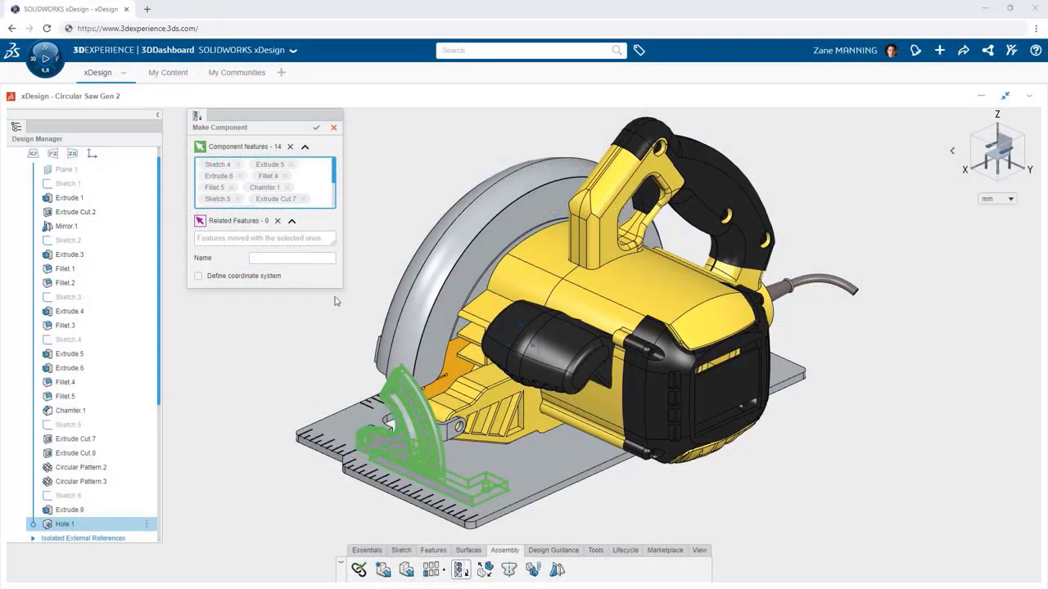
Create the 'Angle Bracket' component from the bracket features and edit it in context
{"action": "left_click", "coordinate": [311, 259]}
{"action": "type", "text": "Angle Bracket"}
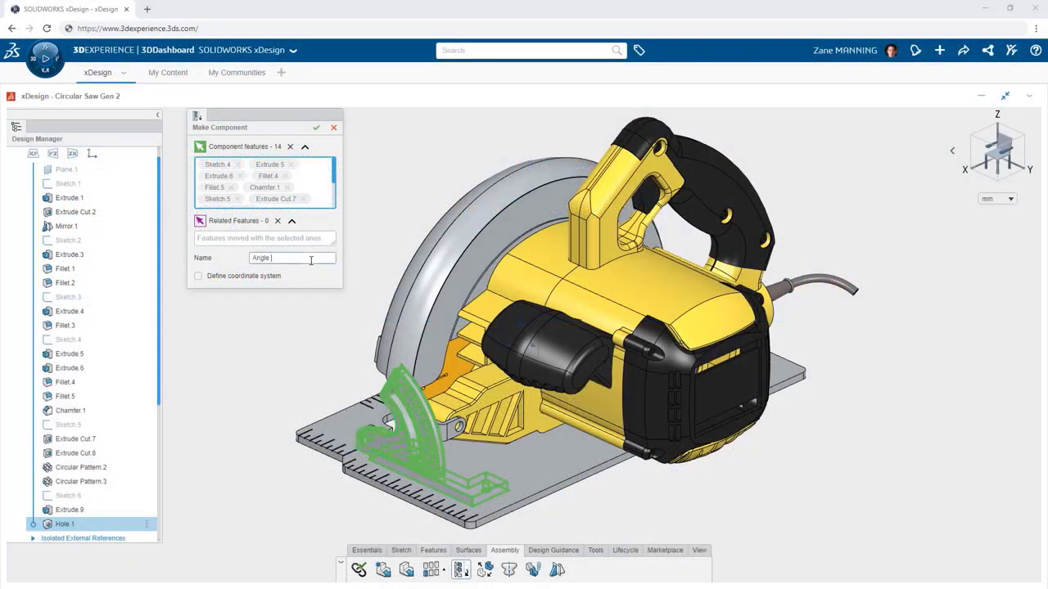
{"action": "left_click", "coordinate": [316, 128]}
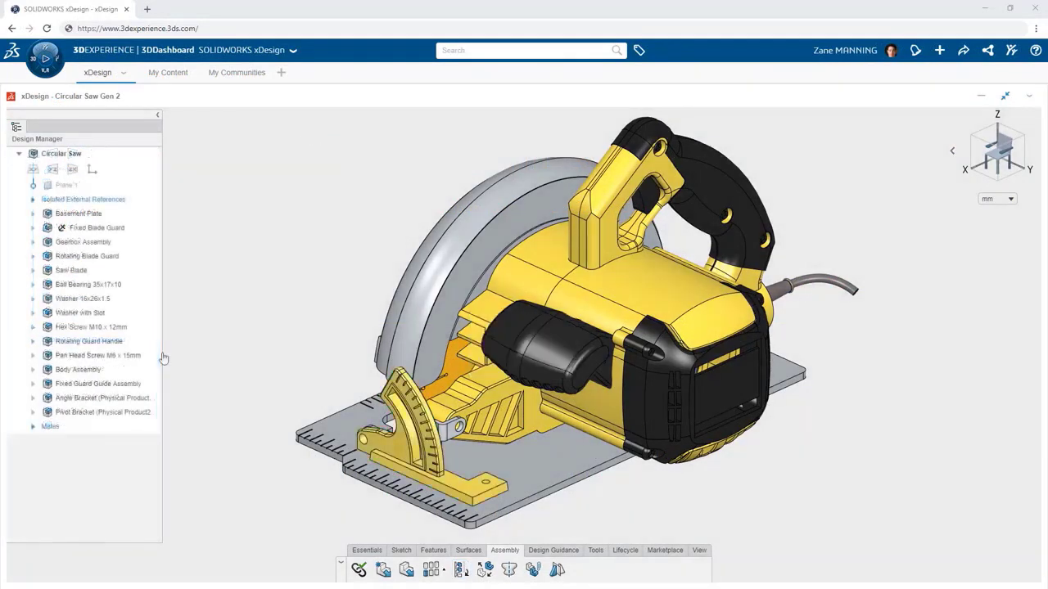
{"action": "left_click", "coordinate": [33, 398]}
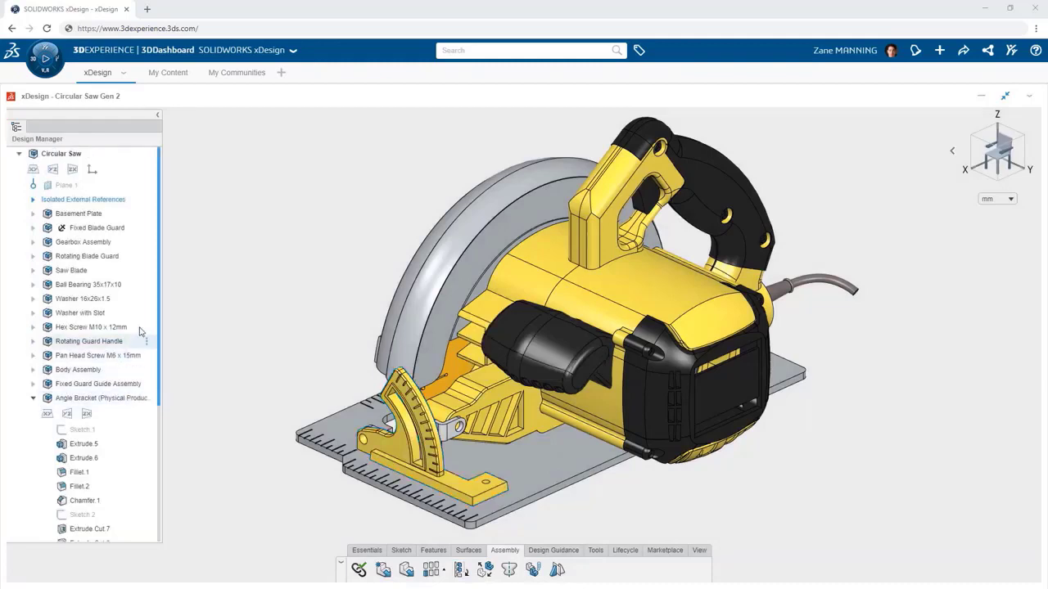
{"action": "left_click_drag", "start_coordinate": [159, 304], "coordinate": [158, 401]}
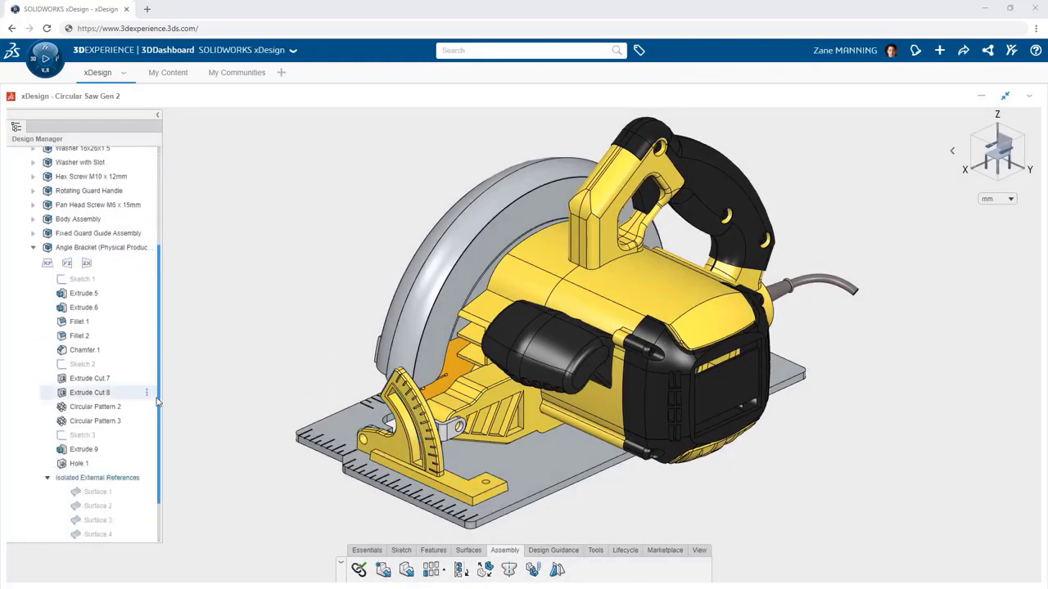
{"action": "double_click", "coordinate": [94, 248]}
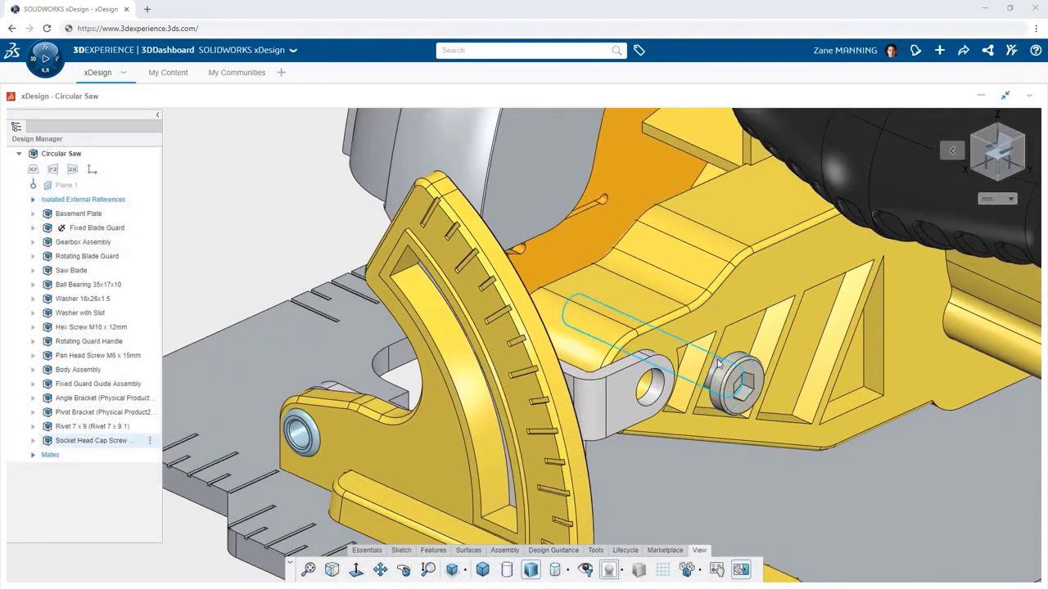
Mate the socket head cap screw shaft concentric with the pivot bracket hole
{"action": "left_click", "coordinate": [720, 364]}
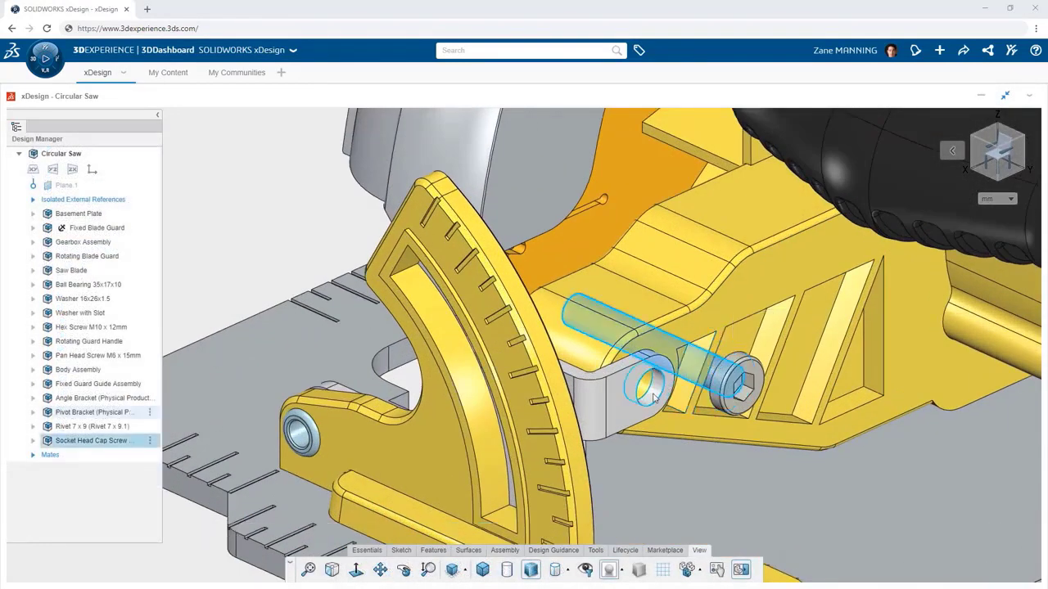
{"action": "left_click", "coordinate": [651, 395]}
{"action": "left_click", "coordinate": [669, 407]}
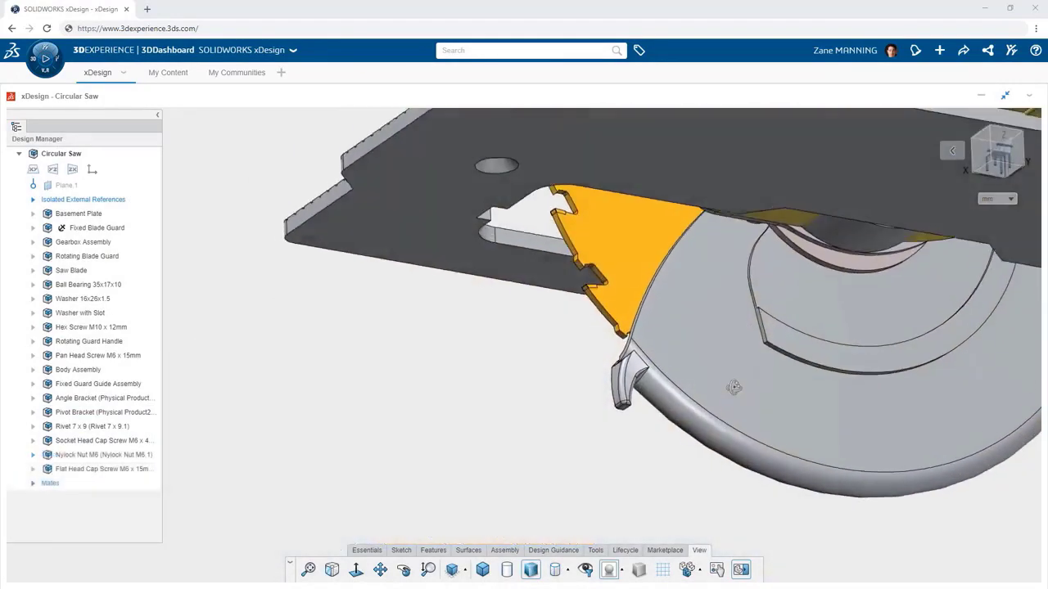
Copy the Flat Head Cap Screw M6 x 15mm with its mates into the second base-plate hole
{"action": "middle_click_drag", "start_coordinate": [590, 432], "coordinate": [575, 462]}
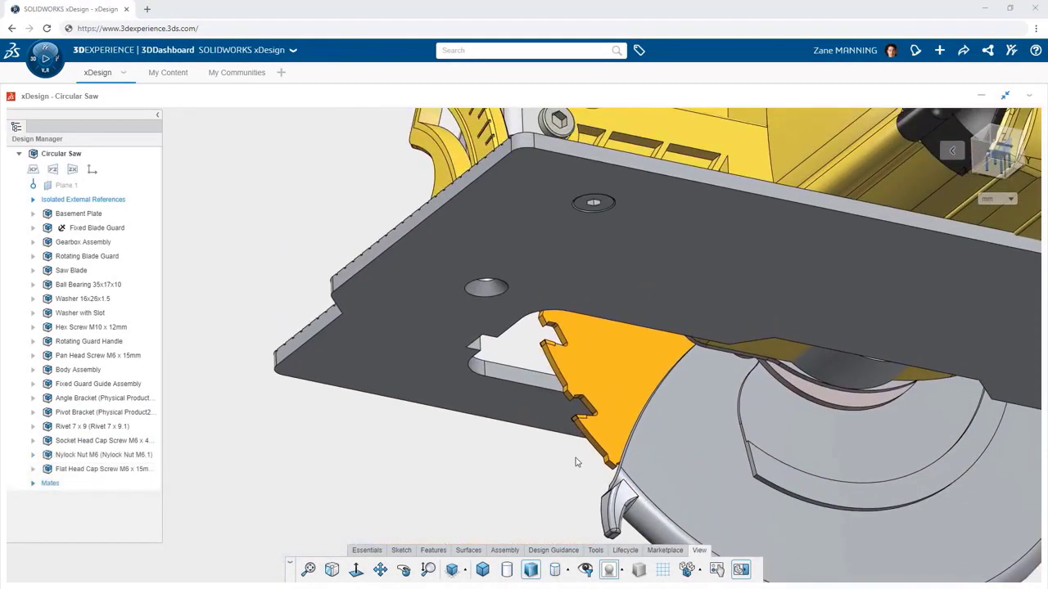
{"action": "left_click", "coordinate": [111, 468]}
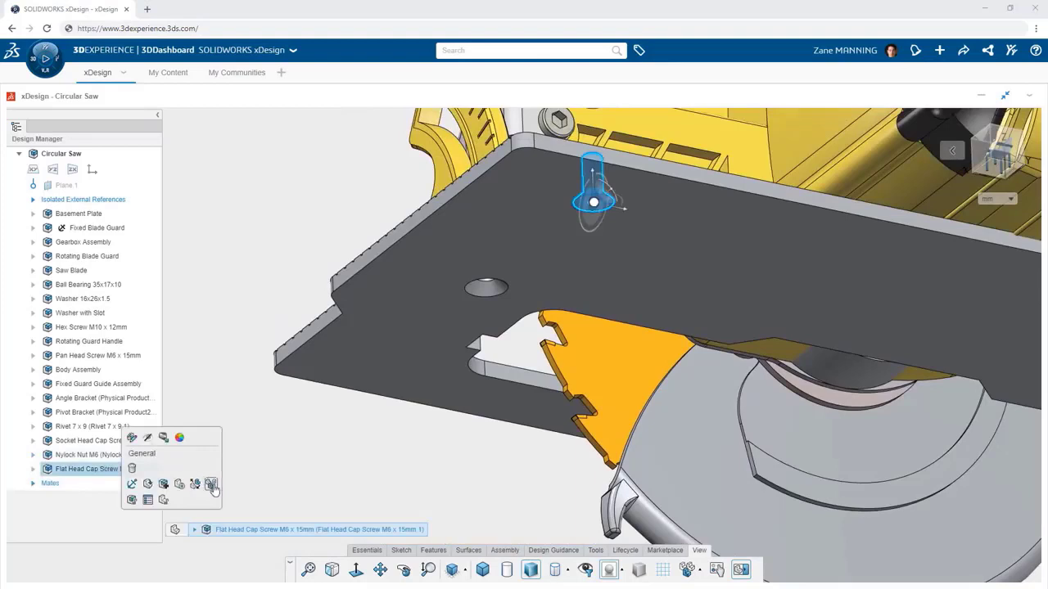
{"action": "left_click", "coordinate": [210, 484]}
{"action": "left_click", "coordinate": [266, 257]}
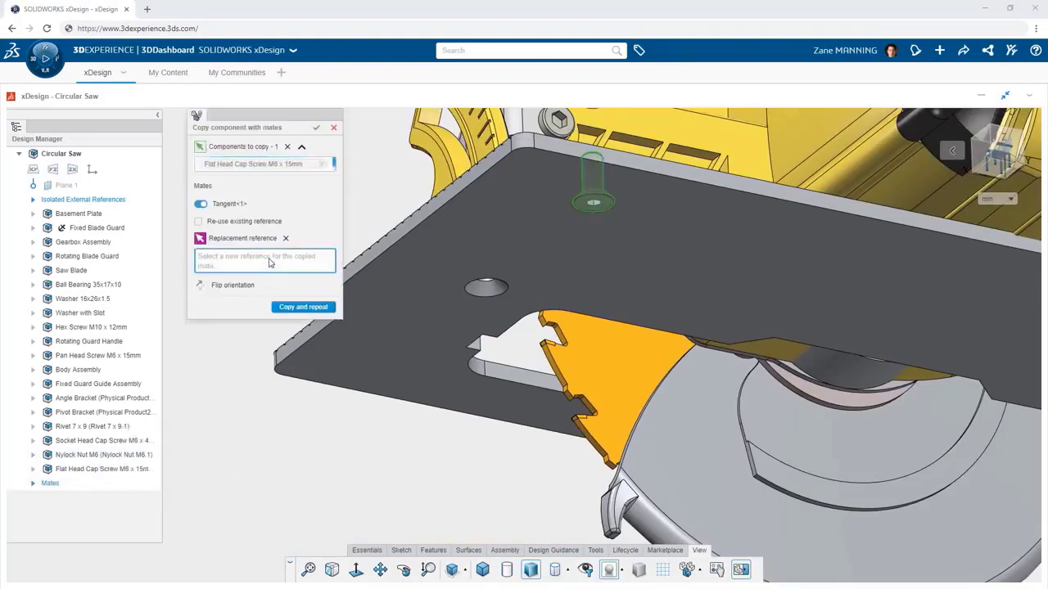
{"action": "left_click", "coordinate": [480, 292]}
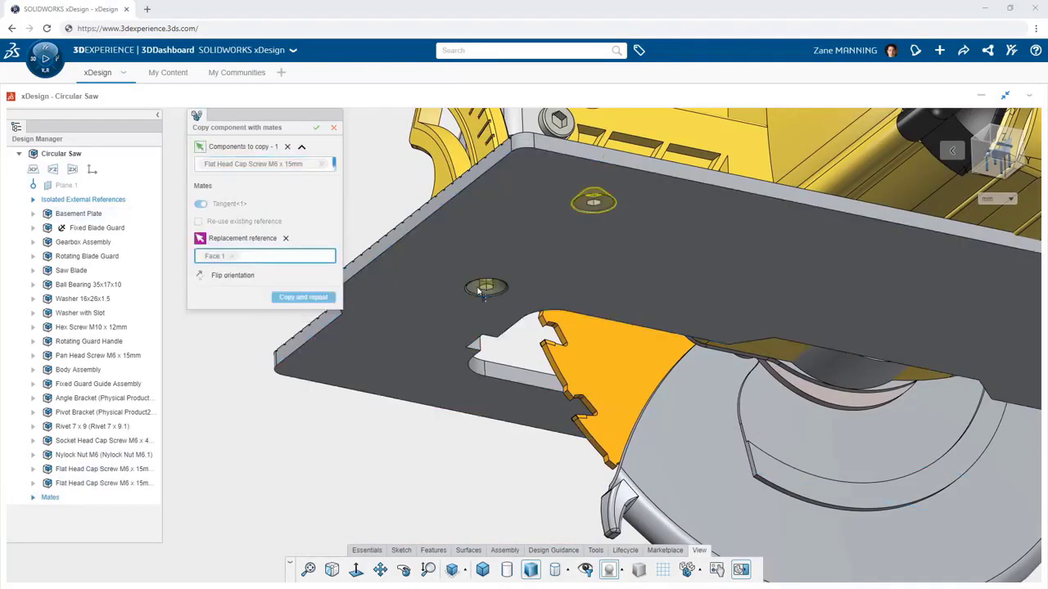
{"action": "left_click", "coordinate": [315, 129]}
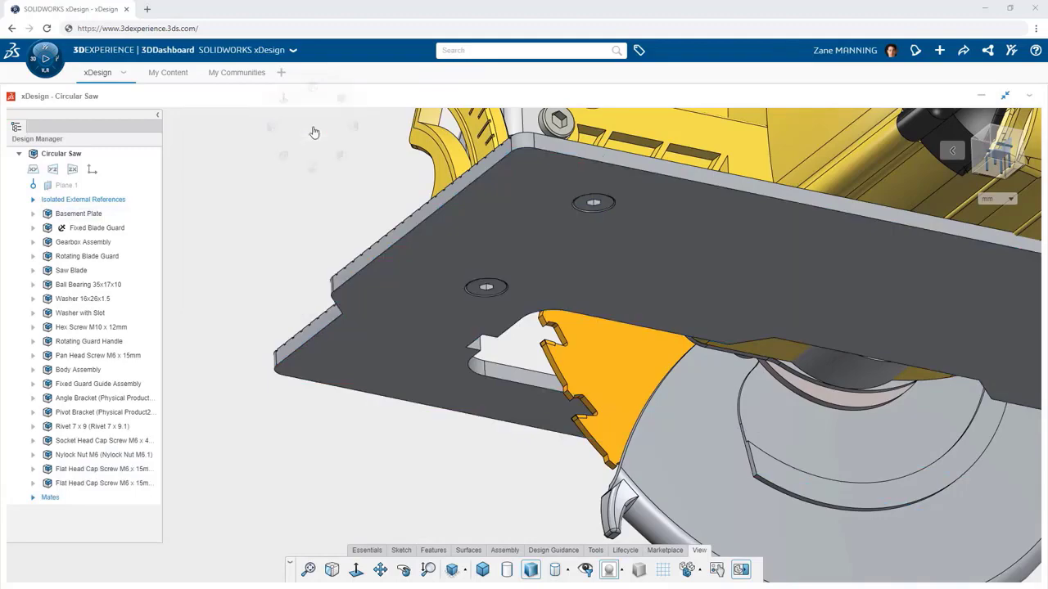
{"action": "right_click_drag", "start_coordinate": [313, 132], "coordinate": [340, 107]}
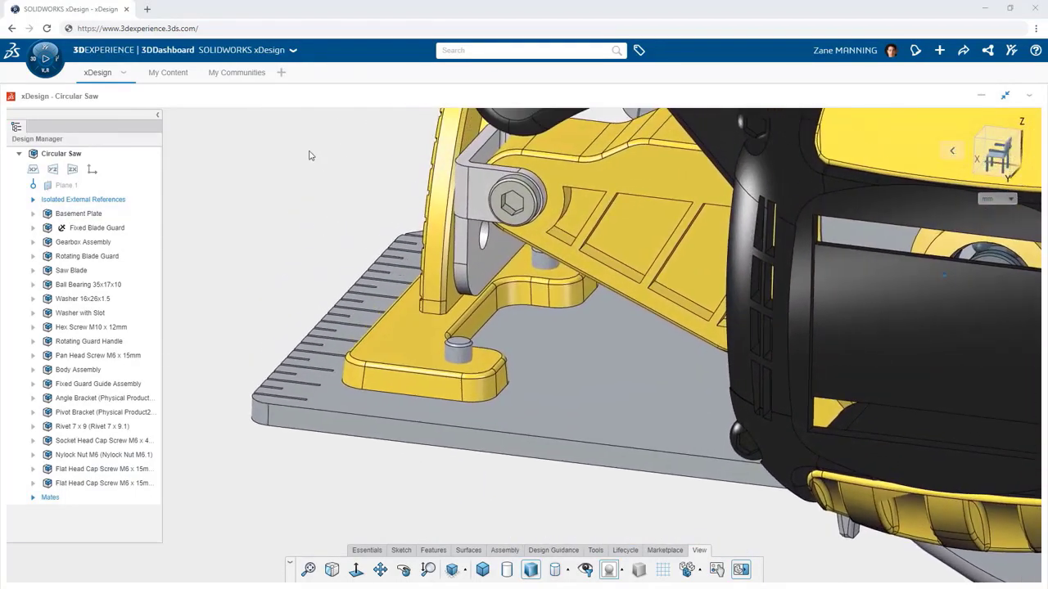
Select the flat head cap screw in the assembly
{"action": "left_click", "coordinate": [86, 469]}
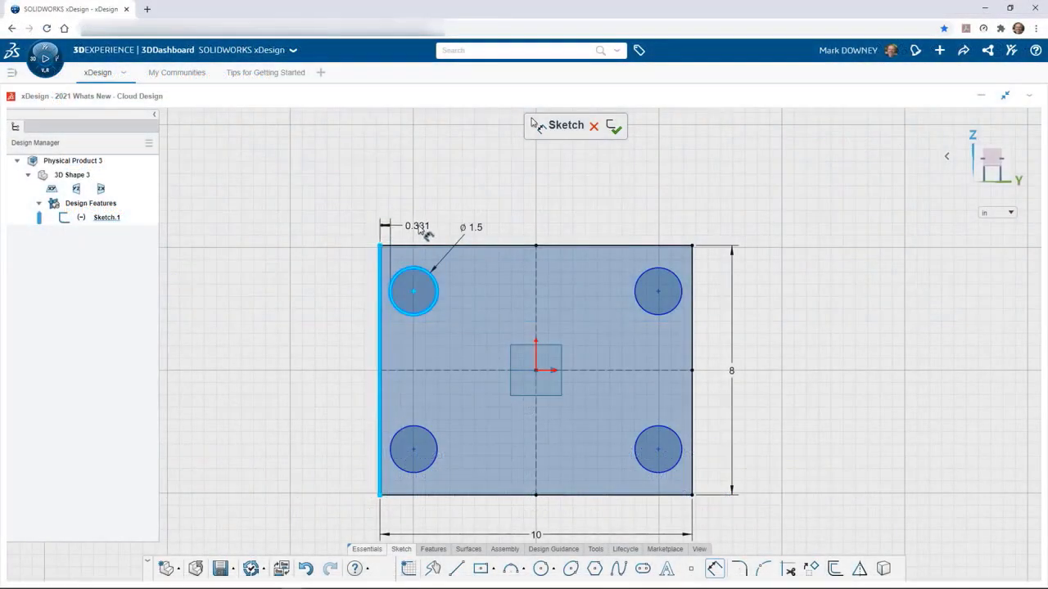
Dimension the top-left circle 1.5 from the left edge and 1.5 from the top edge
{"action": "double_click", "coordinate": [420, 230]}
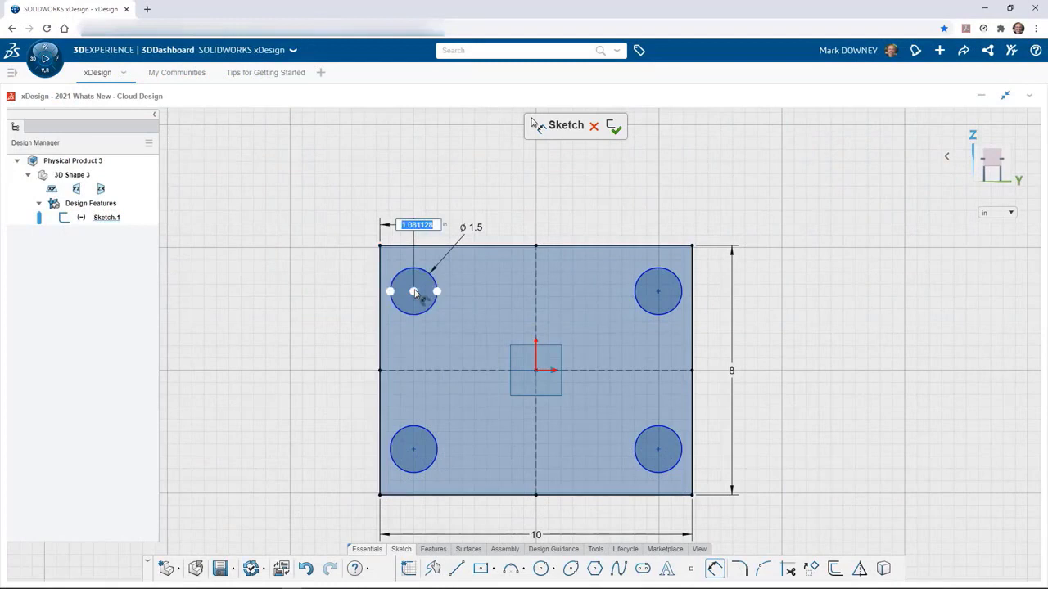
{"action": "type", "text": "1.5"}
{"action": "key", "text": "Return"}
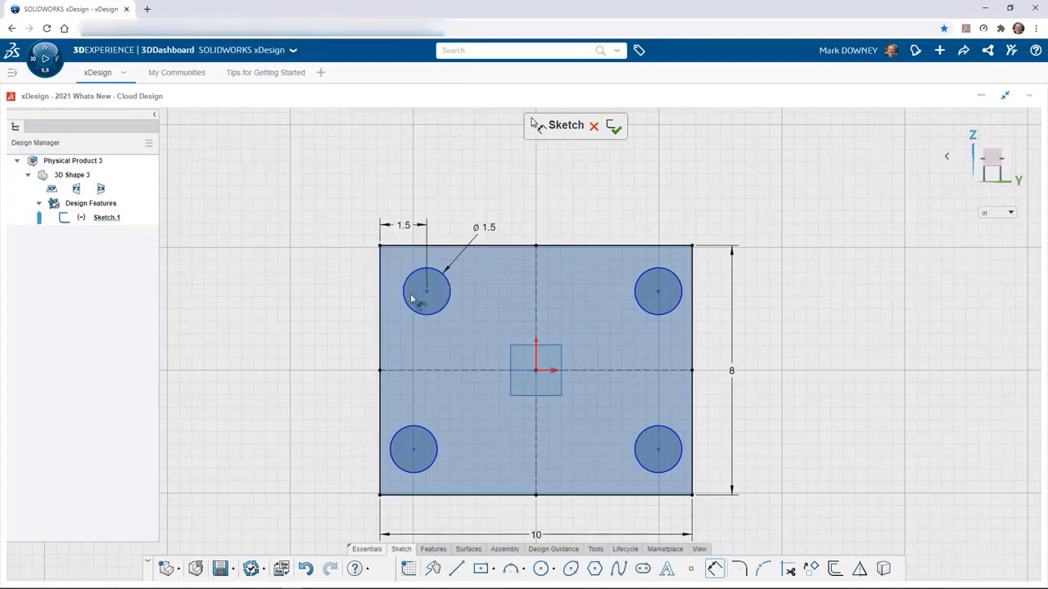
{"action": "left_click", "coordinate": [411, 246]}
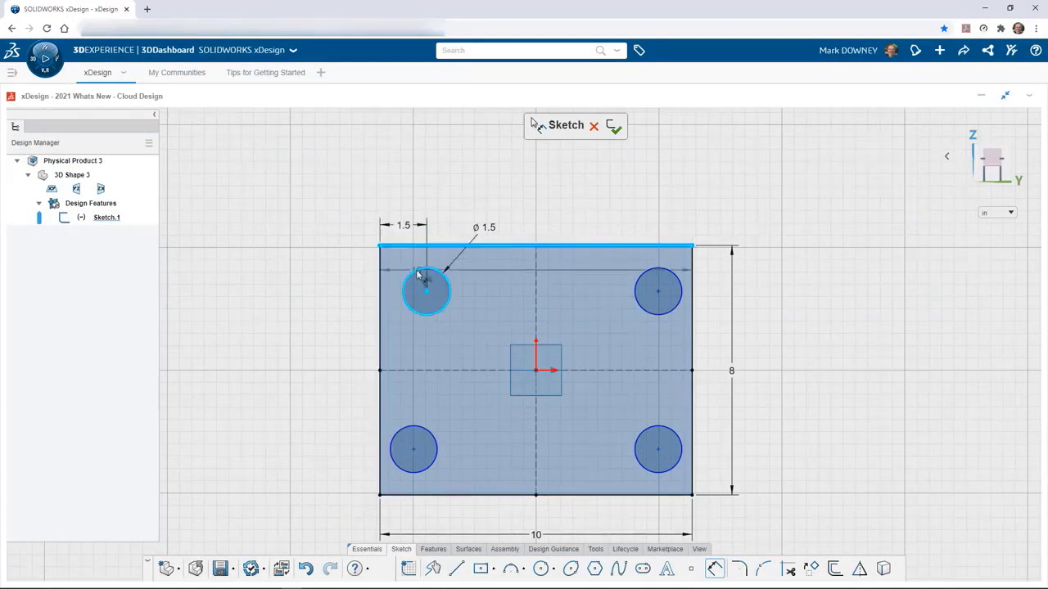
{"action": "left_click", "coordinate": [411, 274]}
{"action": "left_click", "coordinate": [343, 264]}
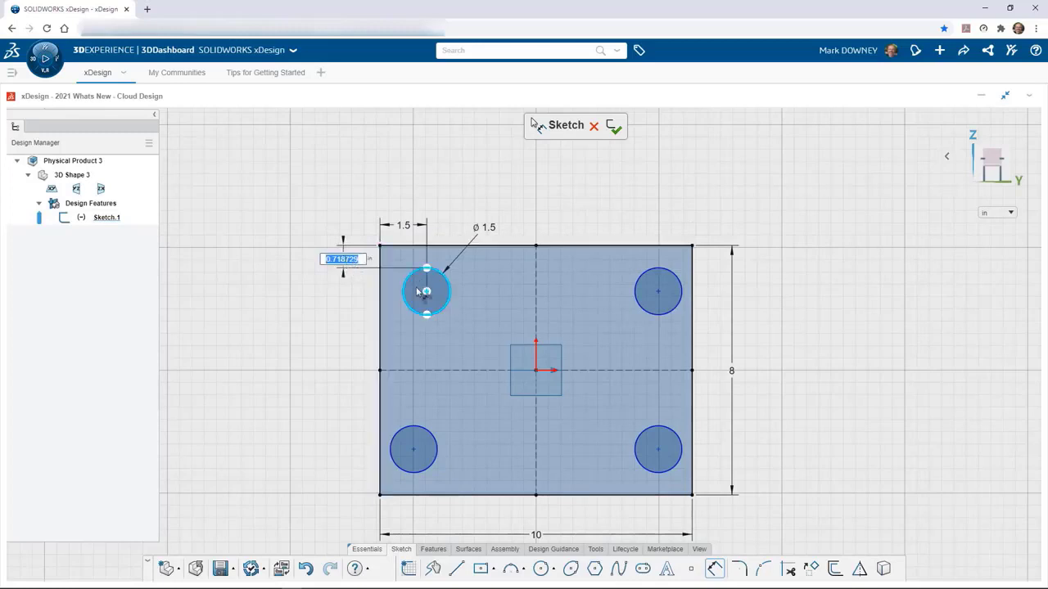
{"action": "type", "text": "1.5"}
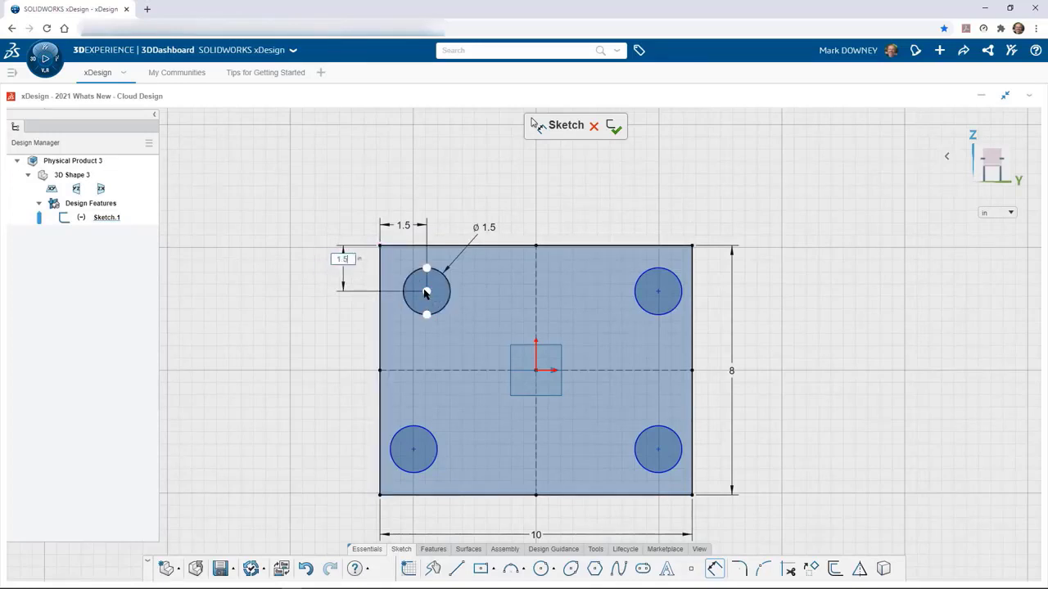
{"action": "key", "text": "Return"}
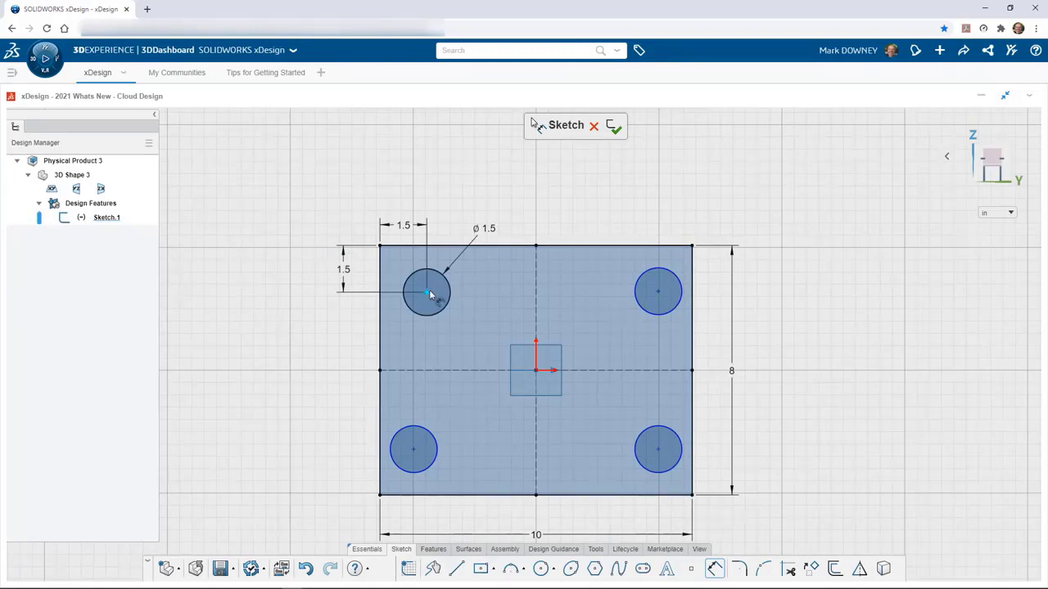
{"action": "key", "text": "Escape"}
Make the four circles symmetric in pairs about the vertical and horizontal centerlines
{"action": "left_click", "coordinate": [448, 292]}
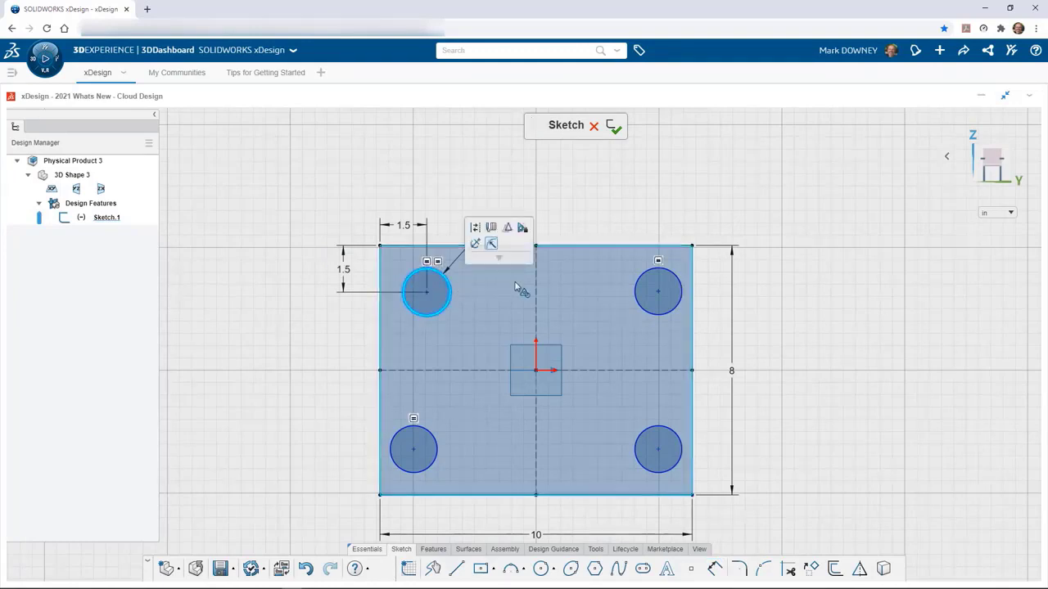
{"action": "left_click", "coordinate": [536, 285]}
{"action": "left_click", "coordinate": [644, 278]}
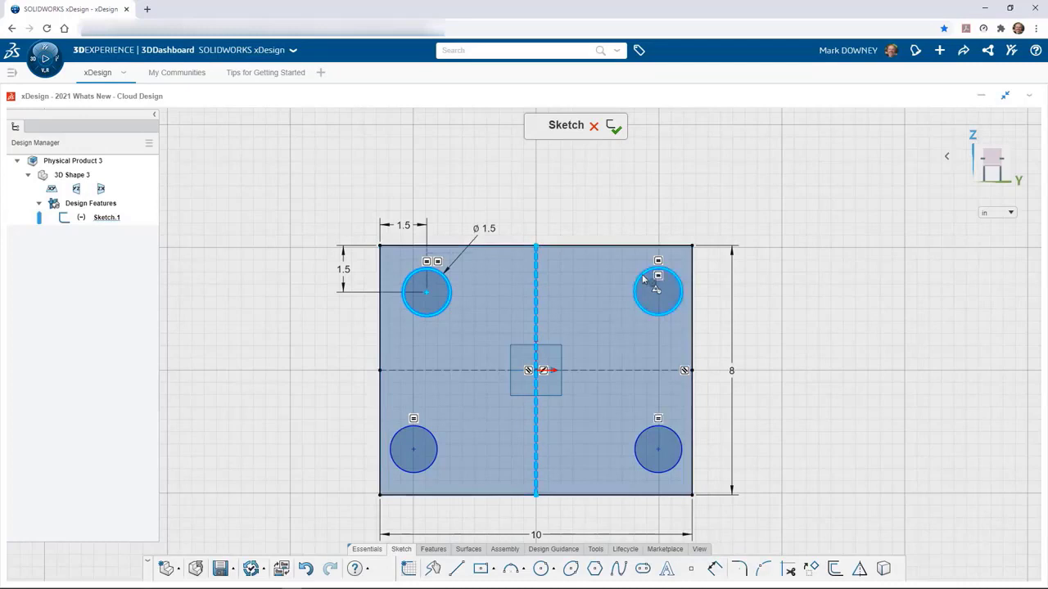
{"action": "left_click", "coordinate": [668, 235]}
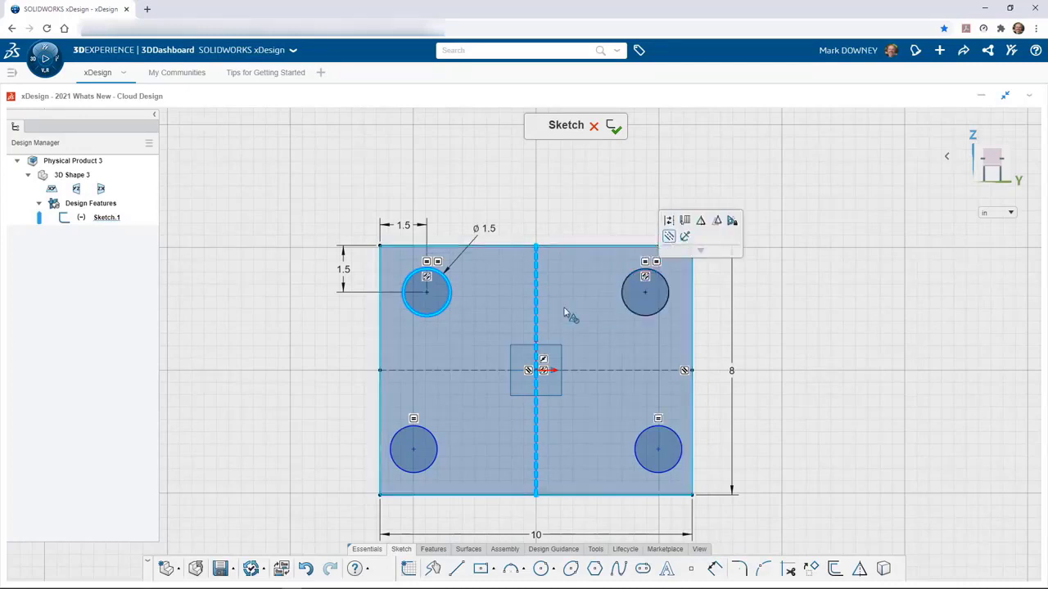
{"action": "left_click", "coordinate": [445, 370]}
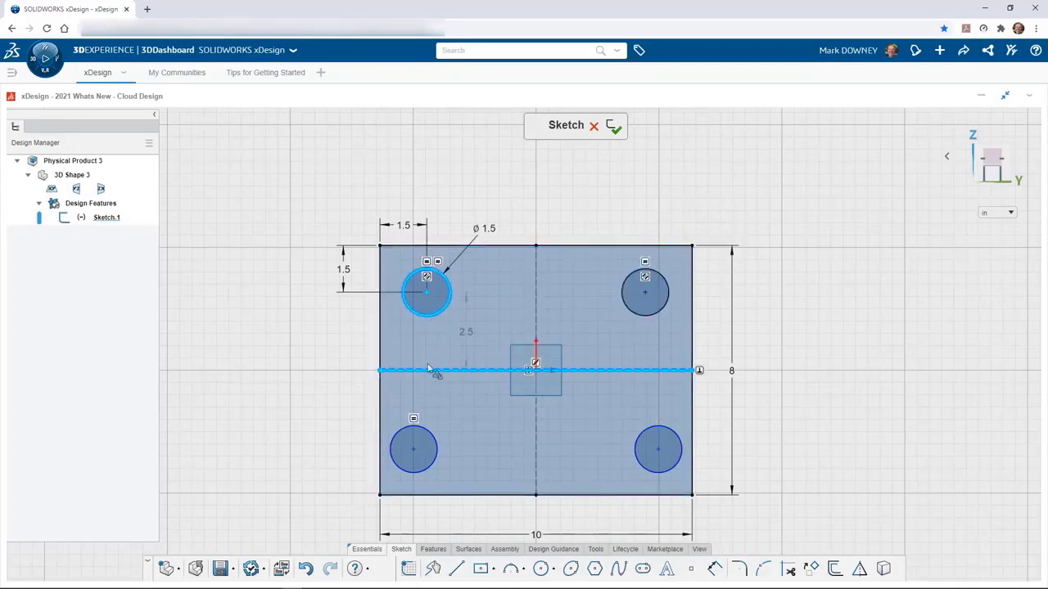
{"action": "left_click", "coordinate": [427, 430]}
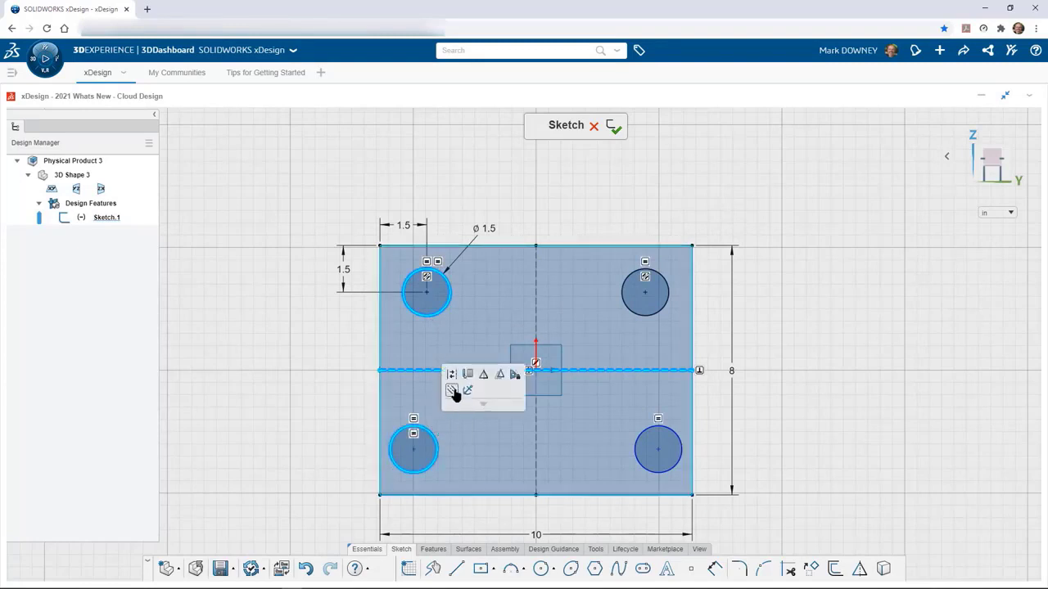
{"action": "left_click", "coordinate": [452, 390]}
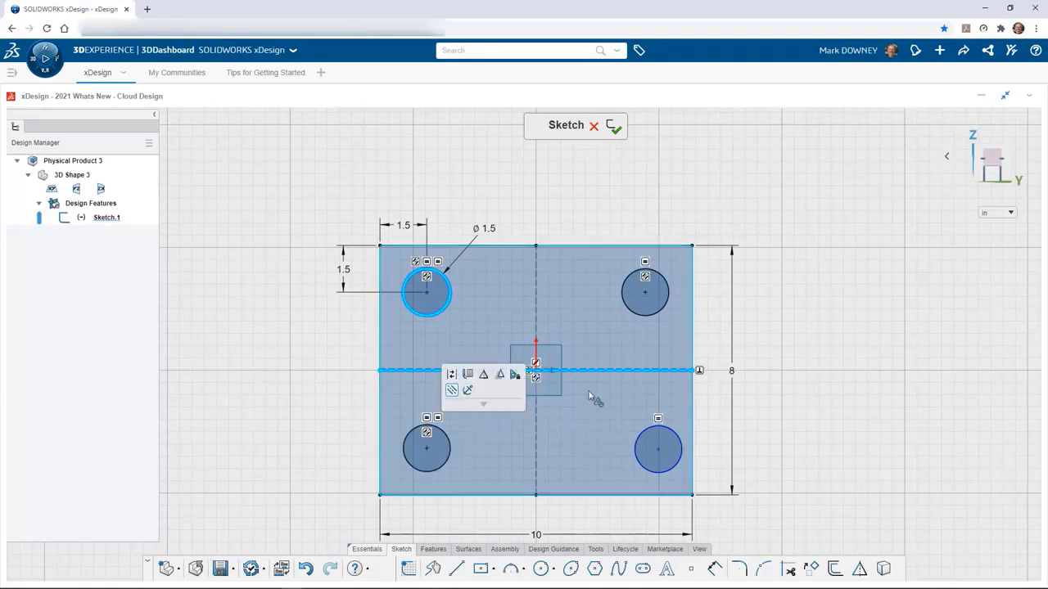
{"action": "left_click", "coordinate": [647, 323]}
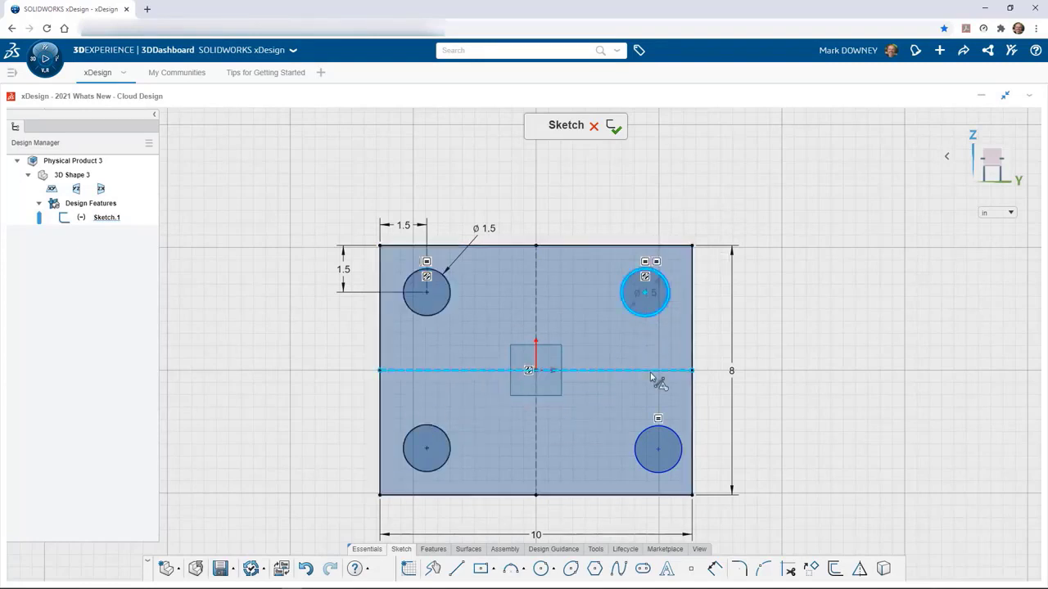
{"action": "left_click", "coordinate": [653, 425]}
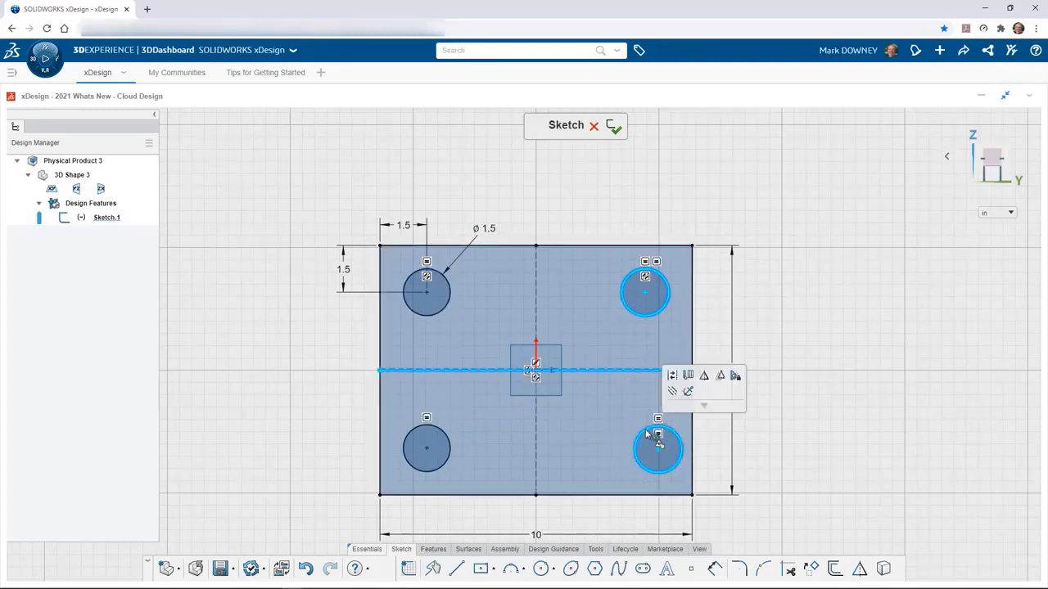
{"action": "left_click", "coordinate": [672, 392]}
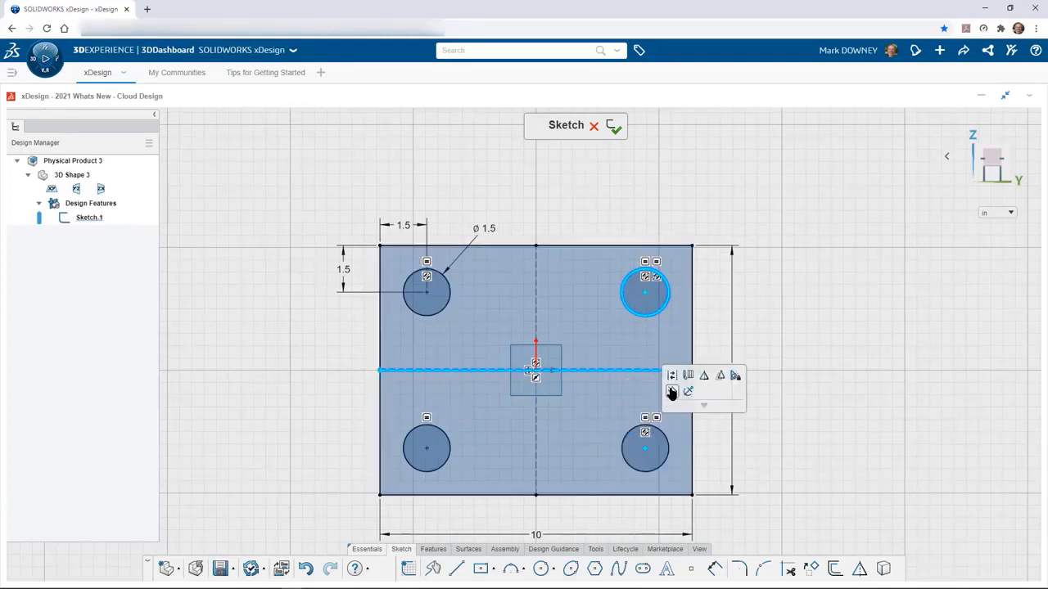
{"action": "key", "text": "Escape"}
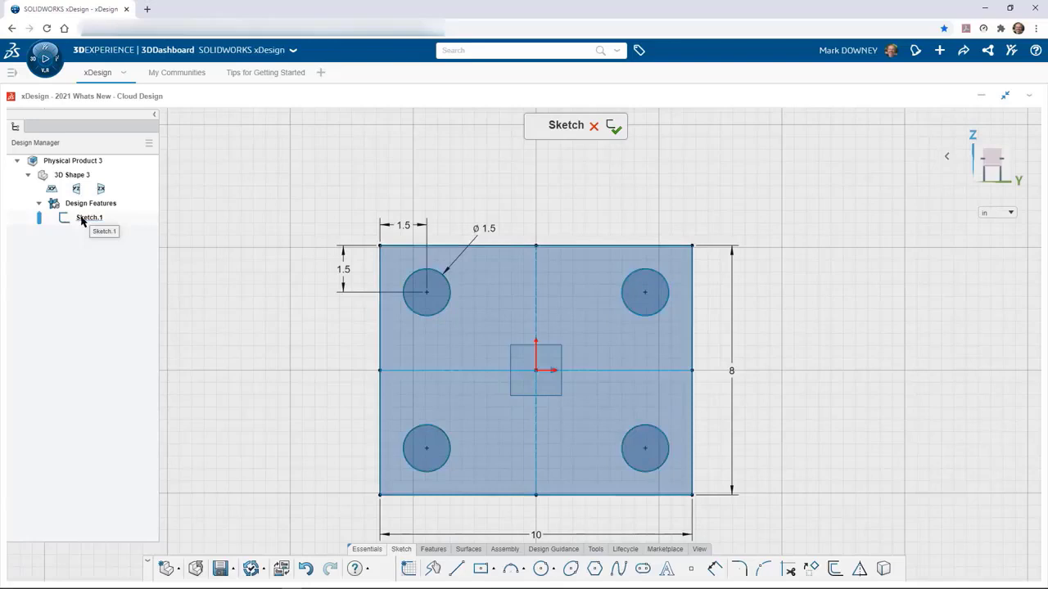
Start an Extrude of the sketch from the feature tools
{"action": "left_click", "coordinate": [432, 549]}
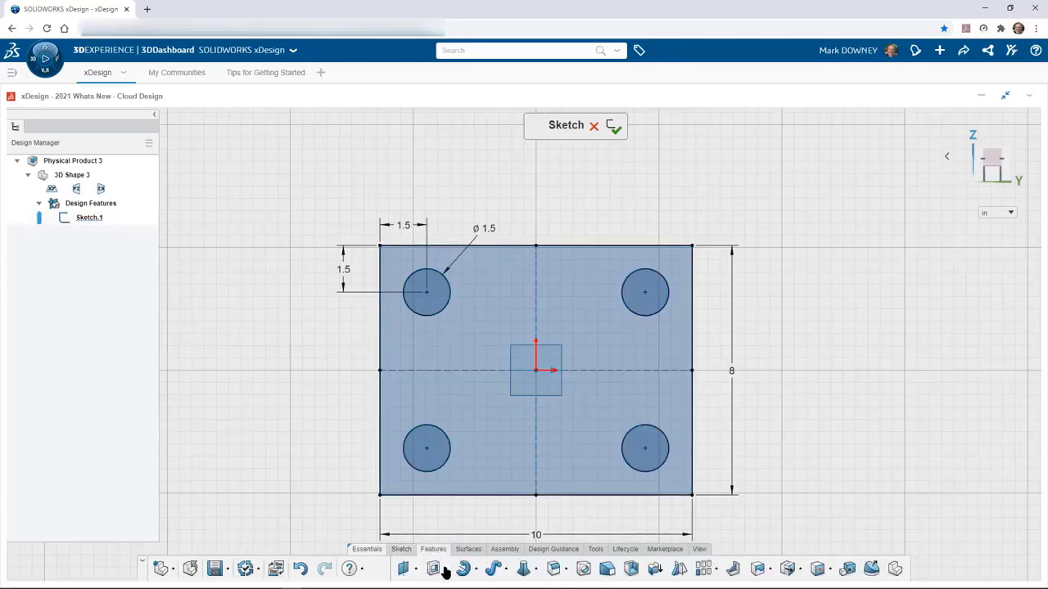
{"action": "left_click", "coordinate": [446, 572]}
{"action": "left_click", "coordinate": [457, 531]}
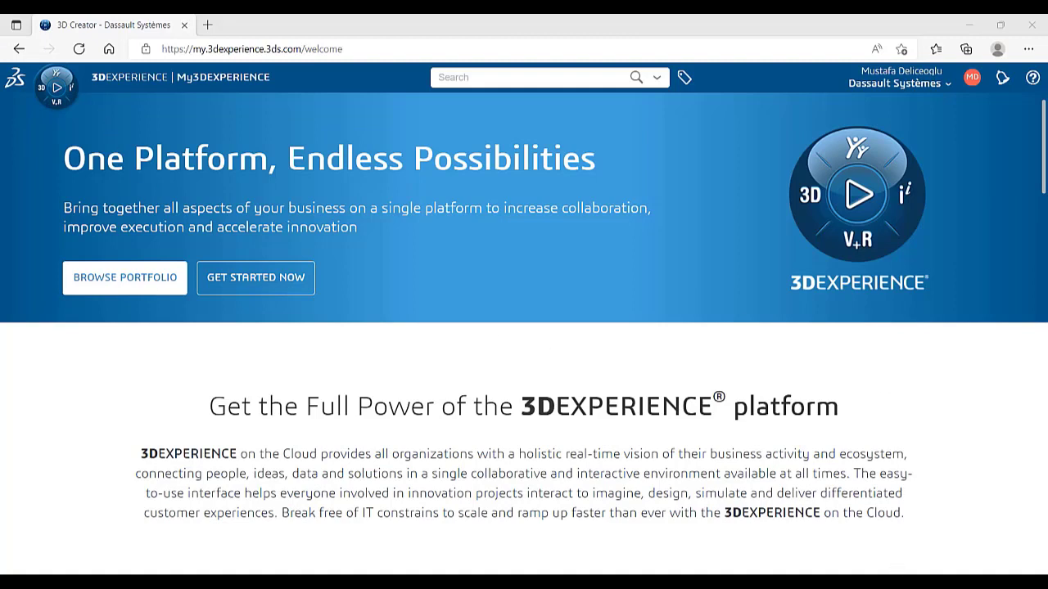
Start the 3DEXPERIENCE Launcher from the Windows tray's hidden icons
{"action": "left_click", "coordinate": [907, 581]}
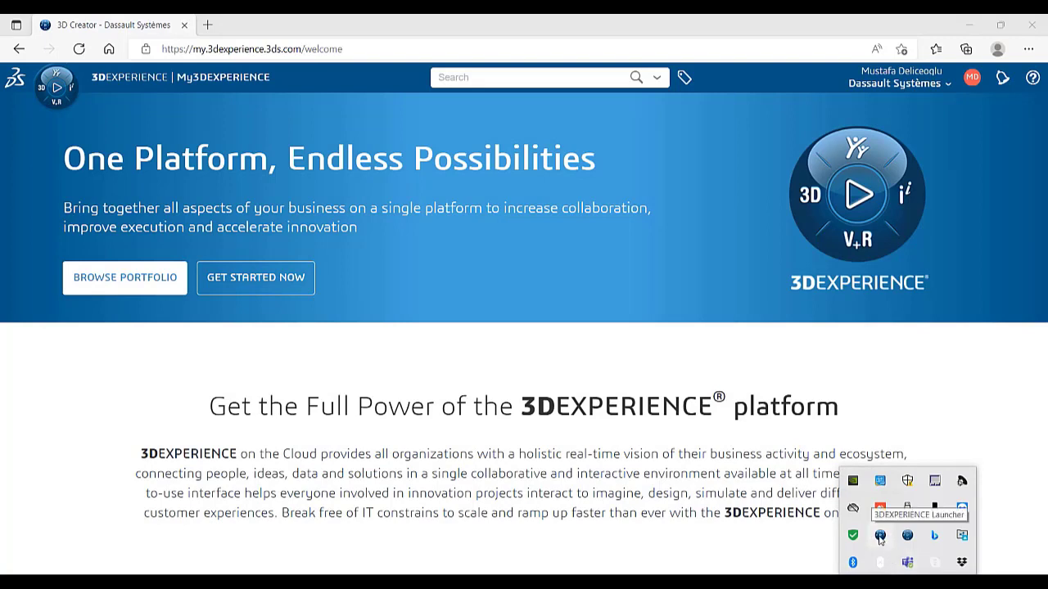
{"action": "left_click", "coordinate": [880, 537]}
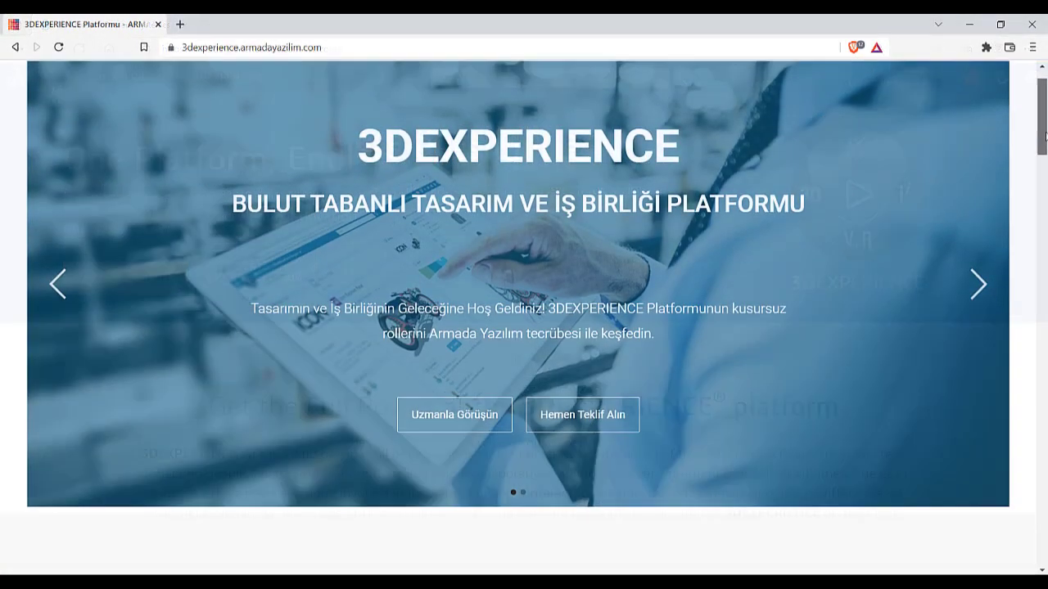
Scroll to 'Kategorinizi Seçin', open the TASARLA category page, and scroll through its design roles
{"action": "scroll", "coordinate": [1045, 155], "scroll_direction": "down", "scroll_amount": 3}
{"action": "left_click_drag", "start_coordinate": [1045, 155], "coordinate": [1045, 310]}
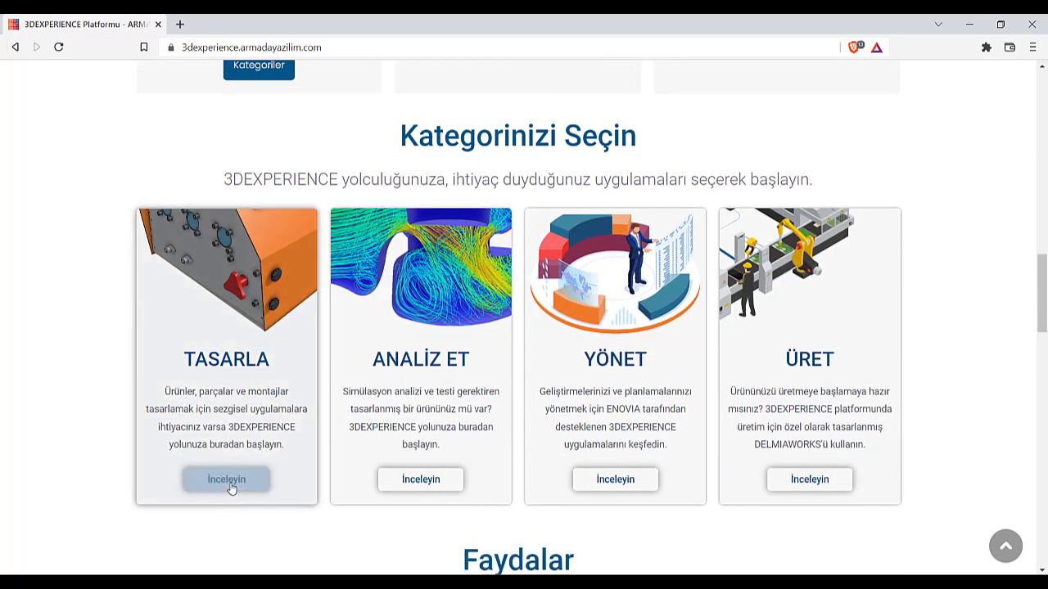
{"action": "left_click", "coordinate": [231, 486]}
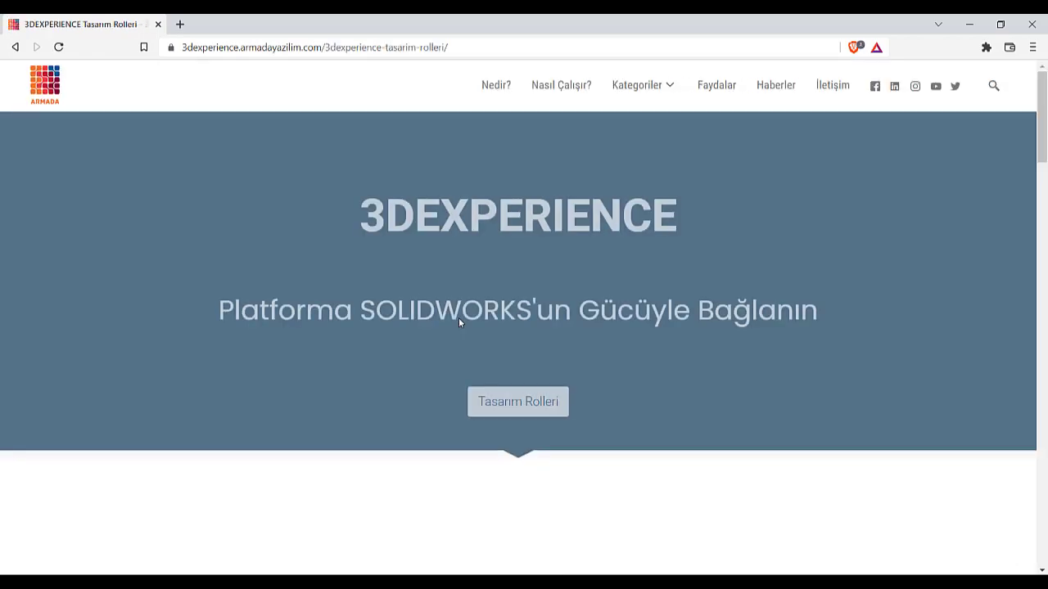
{"action": "scroll", "coordinate": [1045, 190], "scroll_direction": "down", "scroll_amount": 5}
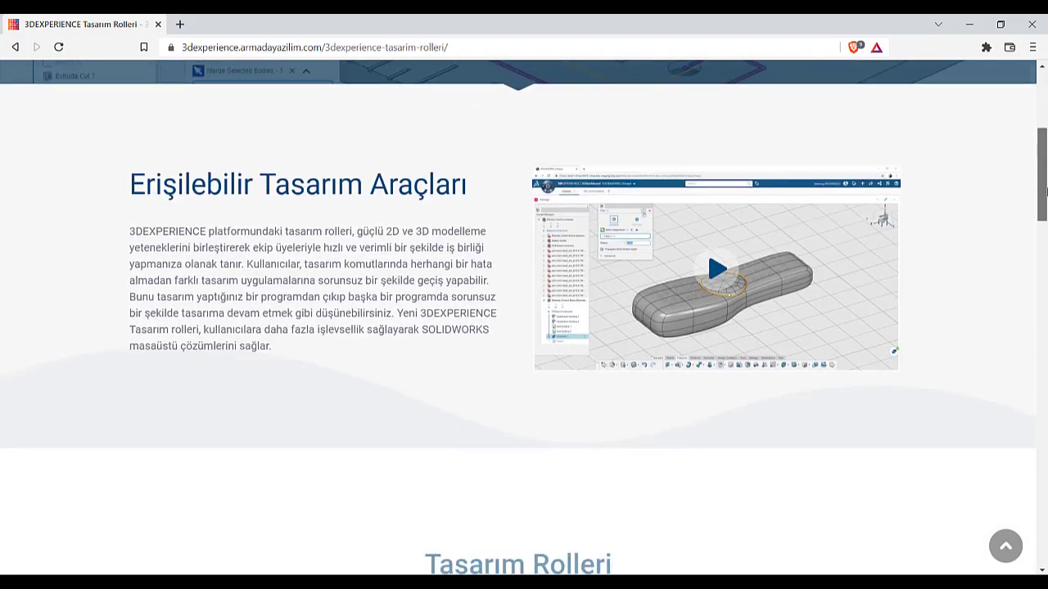
{"action": "left_click_drag", "start_coordinate": [1045, 191], "coordinate": [1046, 256]}
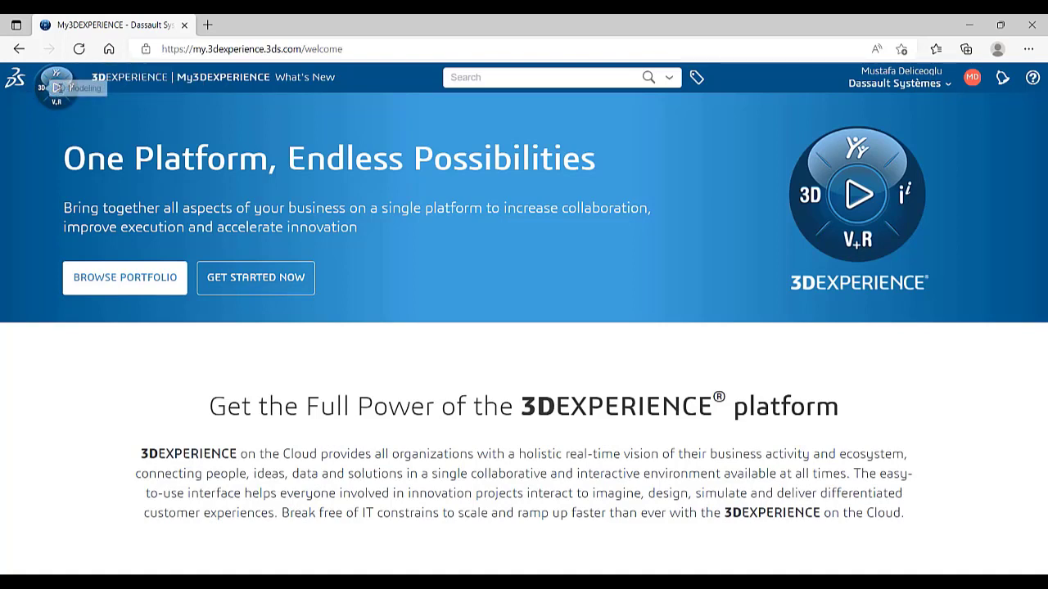
Open the compass to show the Roles, Apps & Solutions panel
{"action": "left_click", "coordinate": [57, 90]}
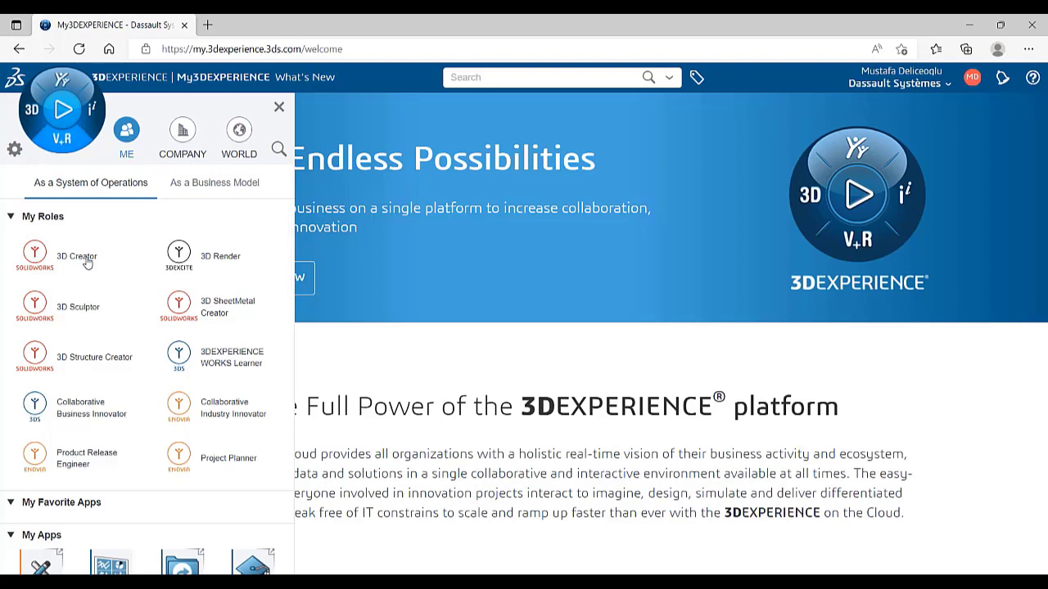
Launch the xDesign app from the 3D Creator role in the compass
{"action": "left_click", "coordinate": [76, 257]}
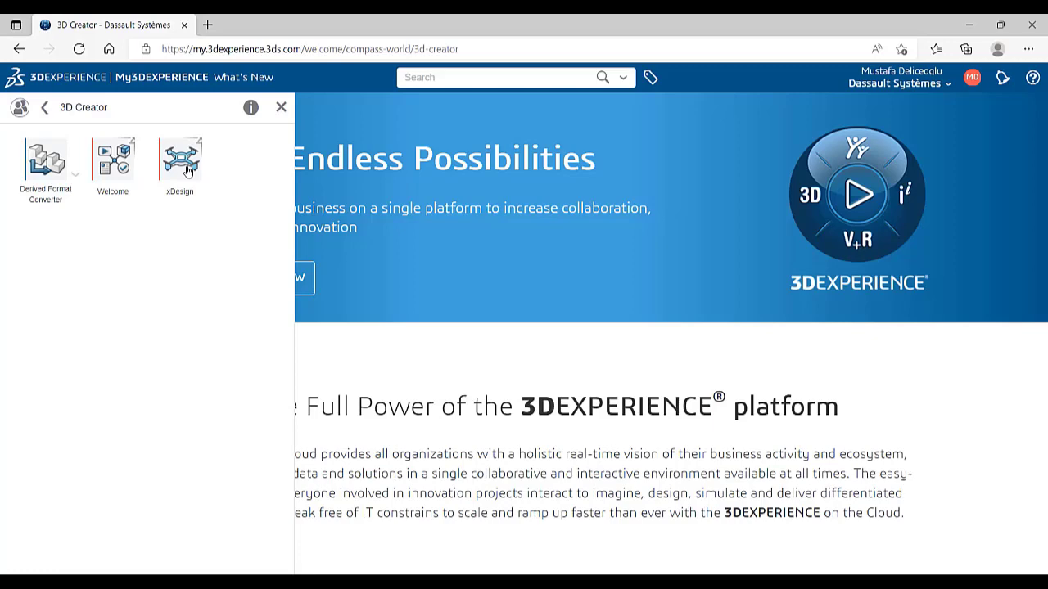
{"action": "left_click", "coordinate": [187, 171]}
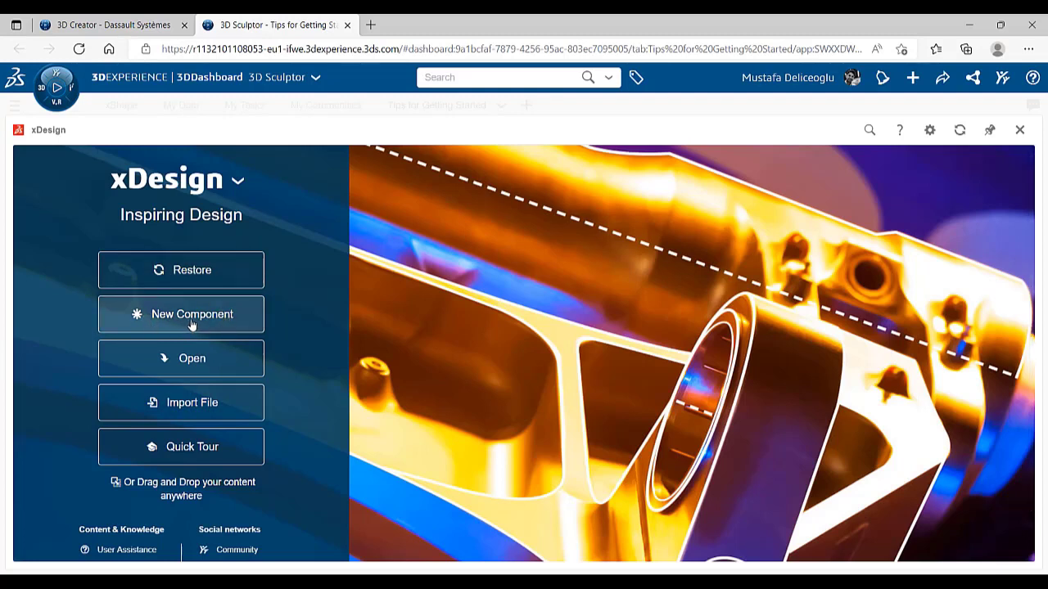
Add a new component, replacing its default name with MD001
{"action": "left_click", "coordinate": [191, 325]}
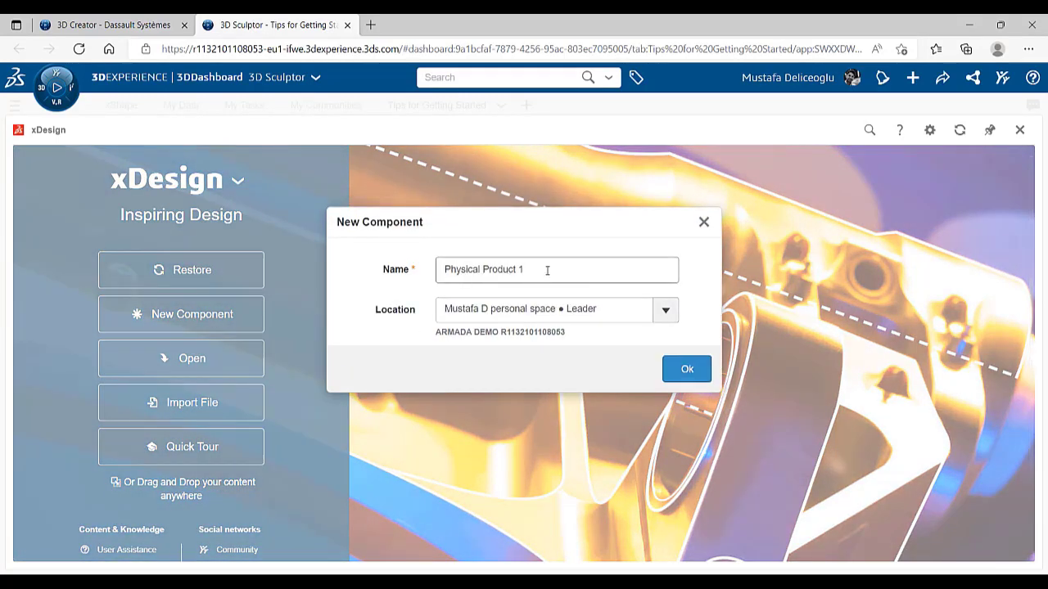
{"action": "left_click_drag", "start_coordinate": [546, 275], "coordinate": [432, 271]}
{"action": "type", "text": "MD"}
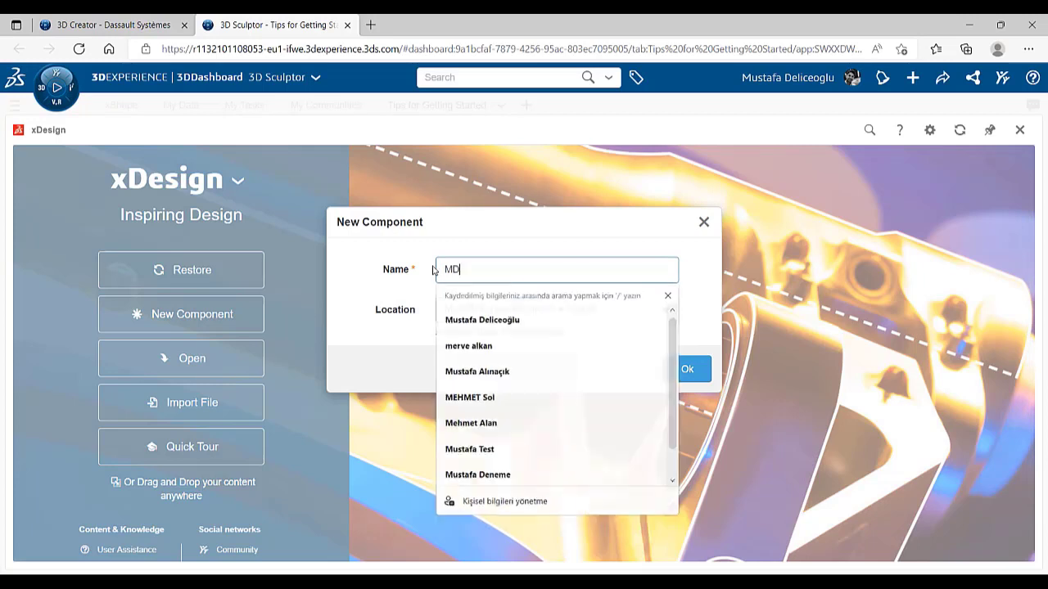
{"action": "type", "text": "001"}
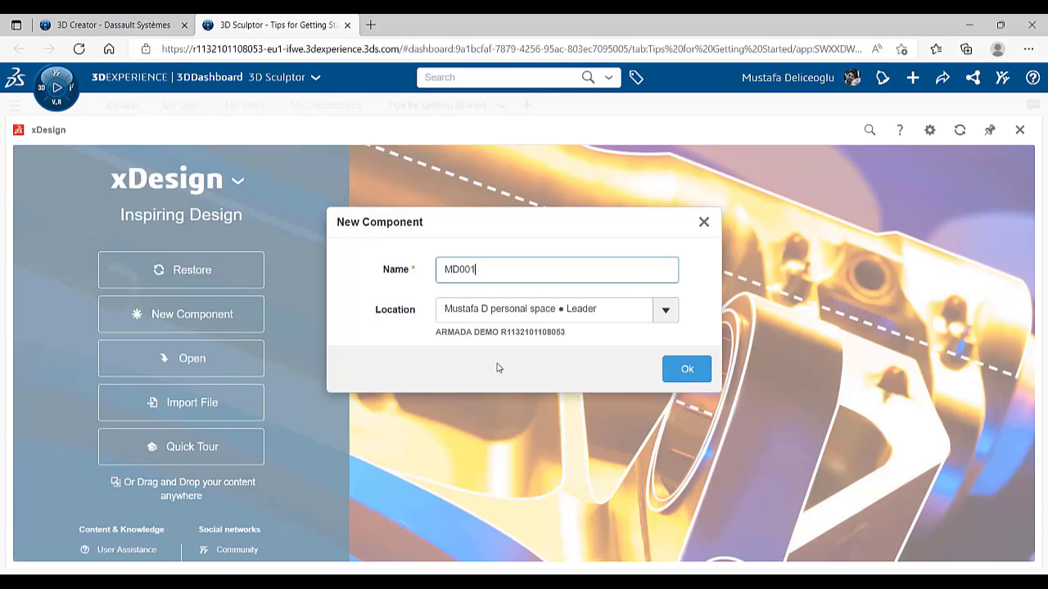
{"action": "left_click", "coordinate": [686, 378]}
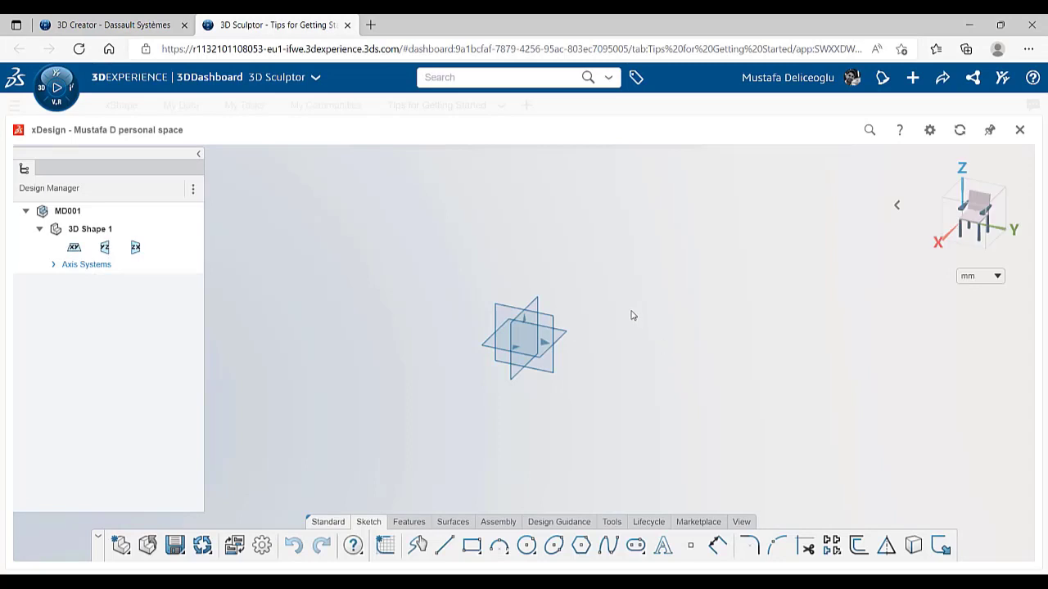
Open a new empty sketch, Sketch.1, on MD001's xy plane
{"action": "left_click", "coordinate": [515, 361]}
{"action": "left_click", "coordinate": [272, 318]}
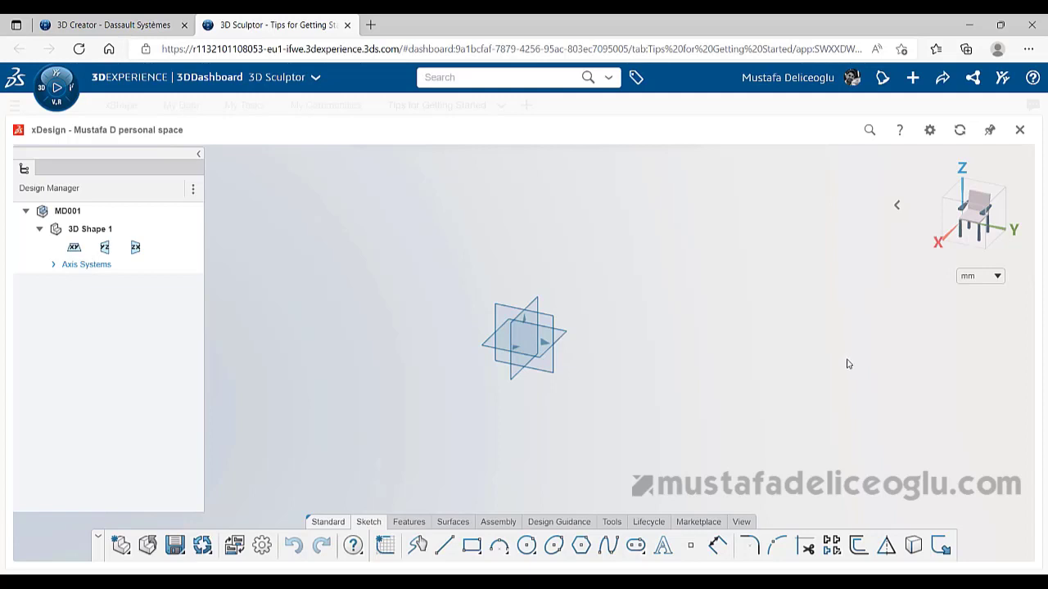
{"action": "left_click", "coordinate": [486, 350]}
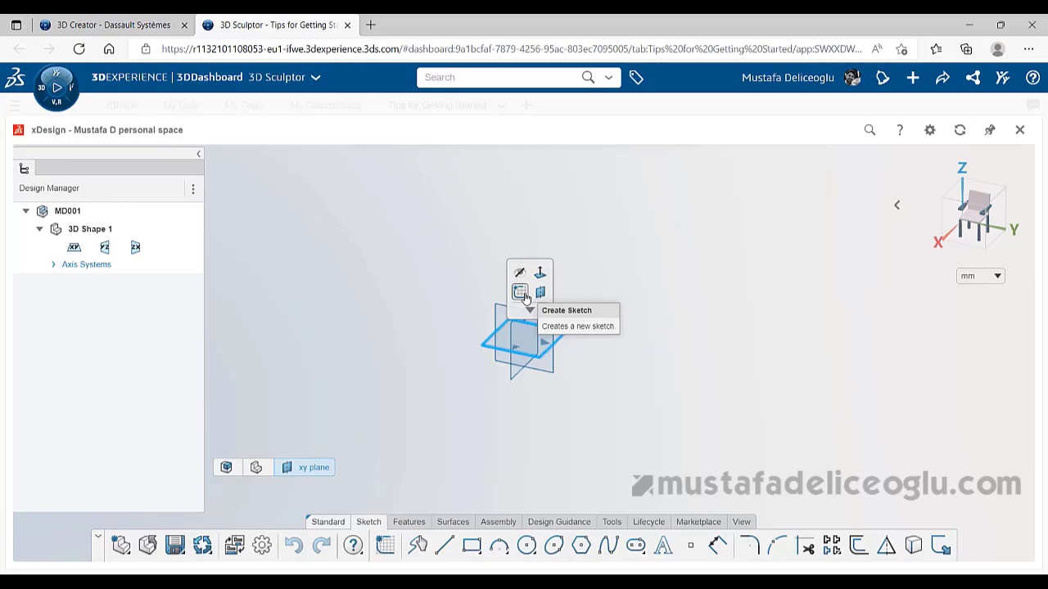
{"action": "left_click", "coordinate": [525, 298]}
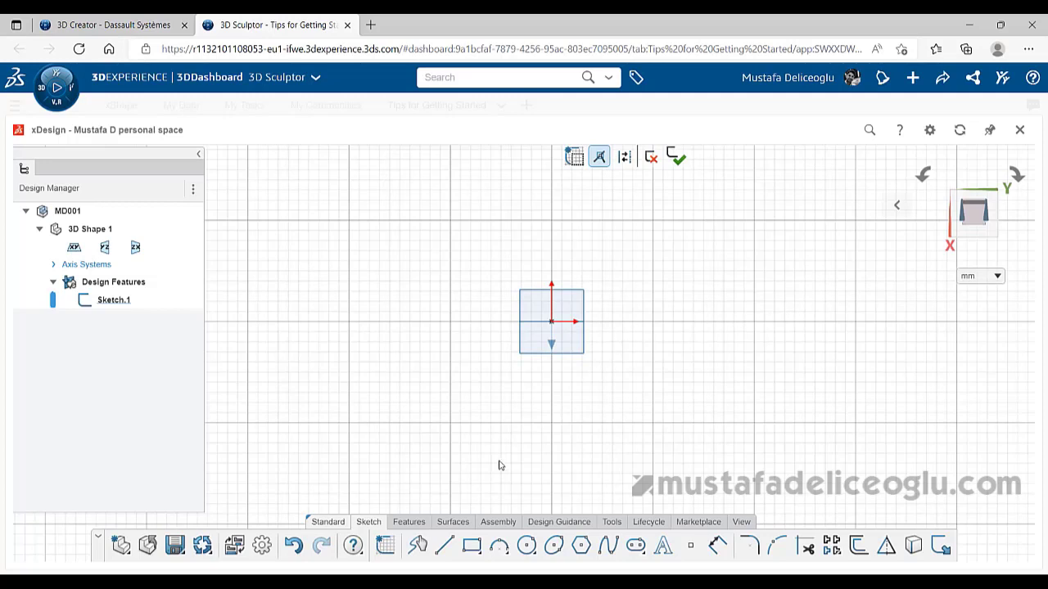
Draw the closed eight-sided stepped shaft profile with lines, starting and ending at the origin
{"action": "left_click", "coordinate": [442, 547]}
{"action": "mouse_move", "coordinate": [579, 396]}
{"action": "middle_mouse_down"}
{"action": "mouse_move", "coordinate": [699, 322]}
{"action": "mouse_move", "coordinate": [690, 330]}
{"action": "mouse_move", "coordinate": [660, 317]}
{"action": "middle_mouse_up"}
{"action": "key", "text": "l"}
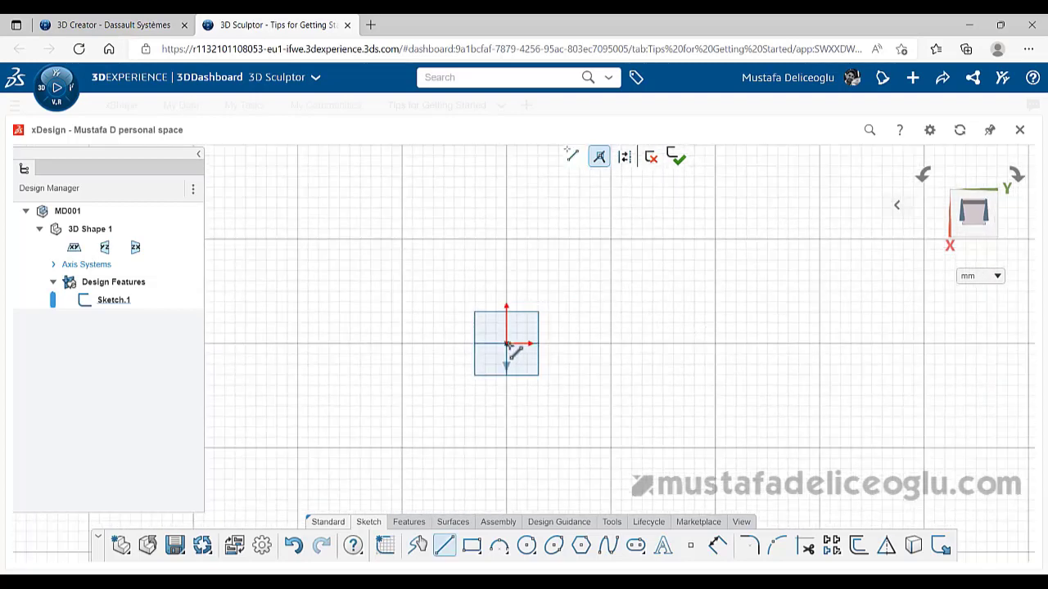
{"action": "left_click", "coordinate": [507, 262]}
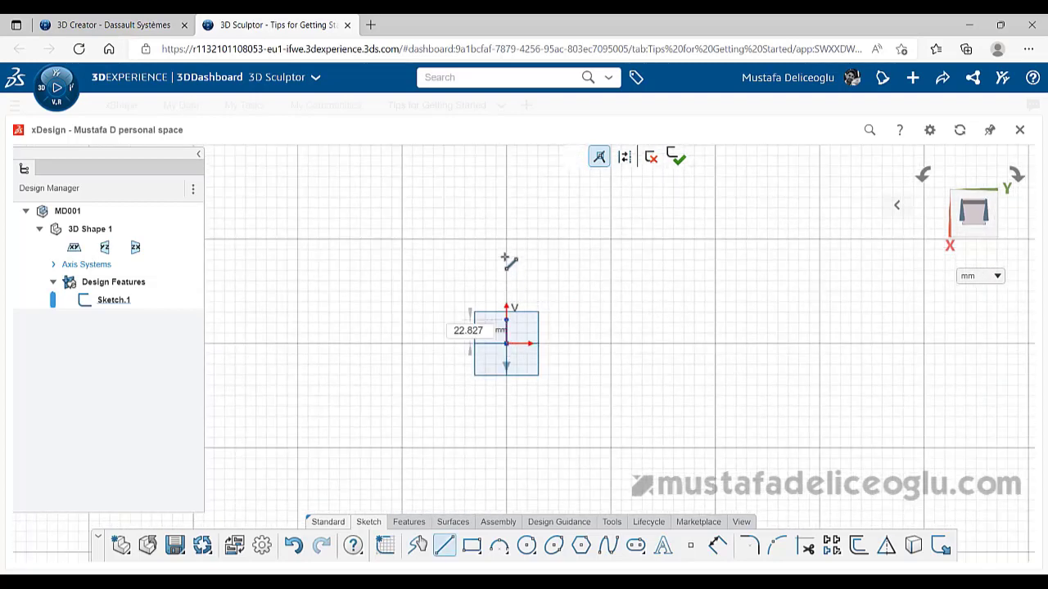
{"action": "scroll", "coordinate": [509, 286], "scroll_direction": "up", "scroll_amount": 1}
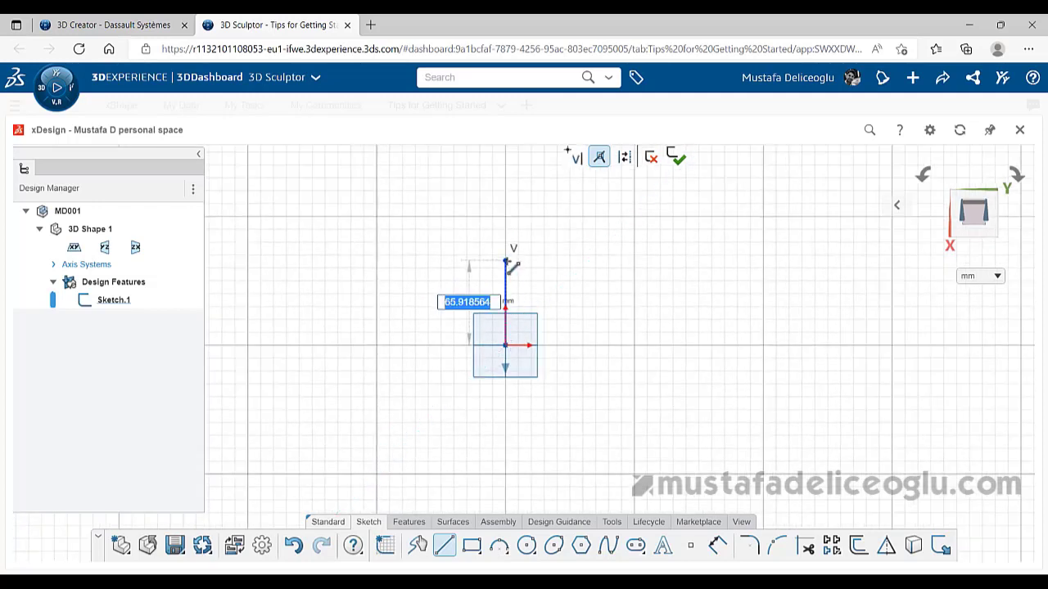
{"action": "left_click", "coordinate": [506, 262]}
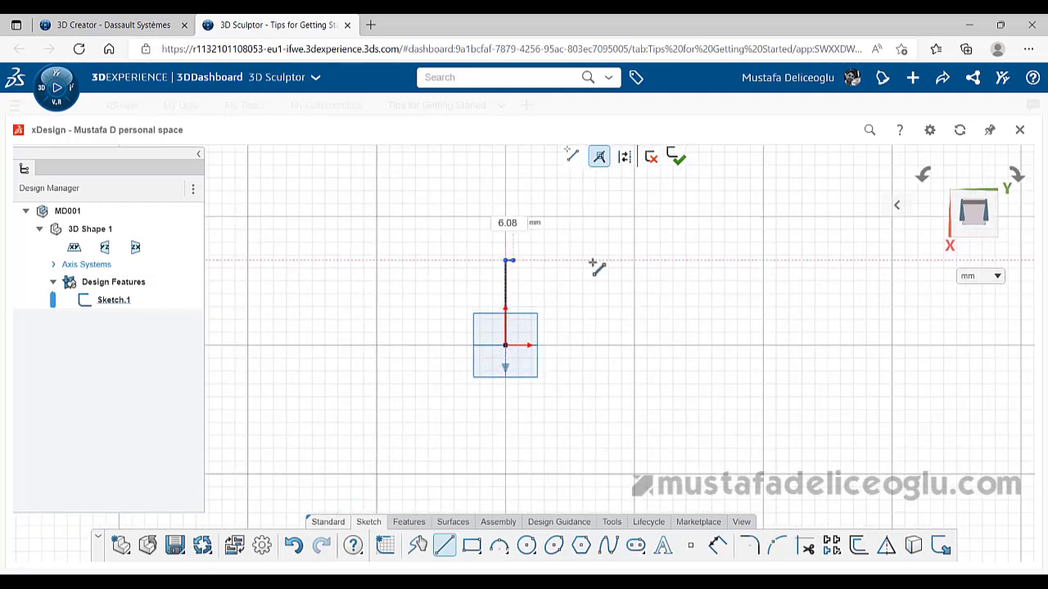
{"action": "left_click", "coordinate": [649, 261]}
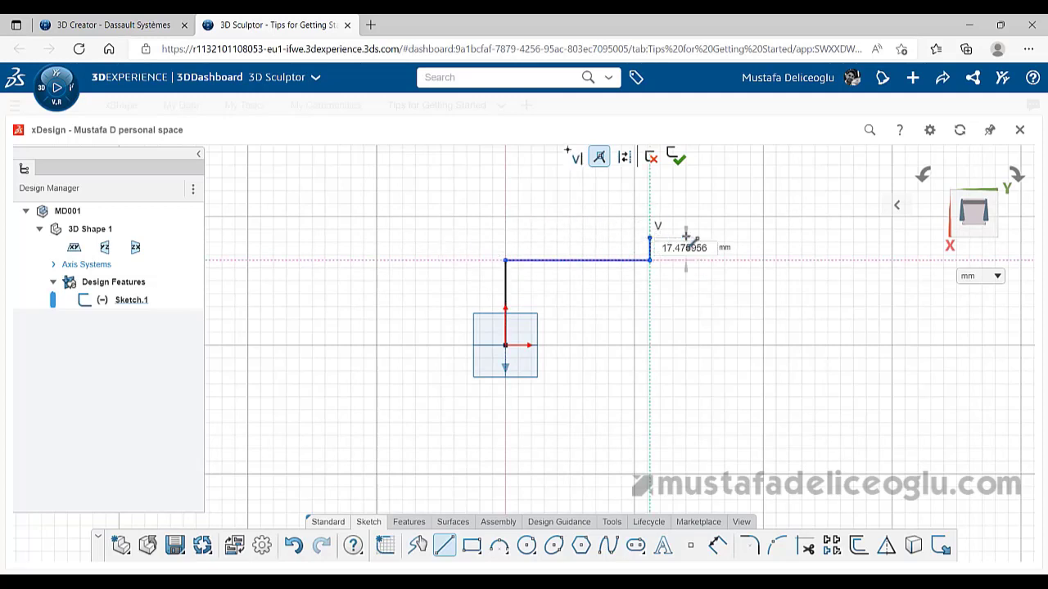
{"action": "left_click", "coordinate": [650, 238]}
{"action": "left_click", "coordinate": [773, 238]}
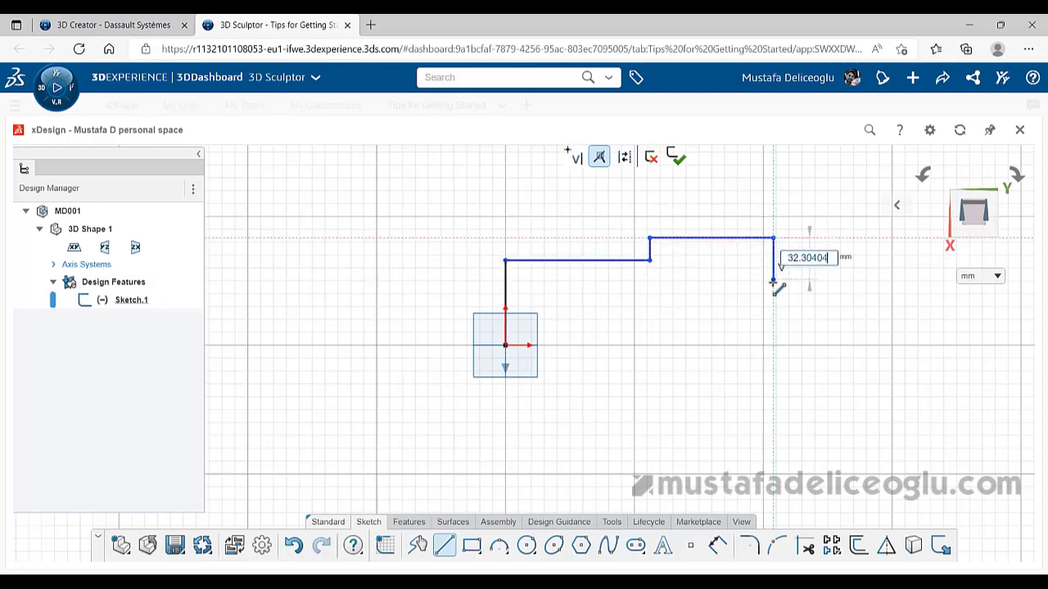
{"action": "left_click", "coordinate": [807, 282]}
{"action": "left_click", "coordinate": [852, 331]}
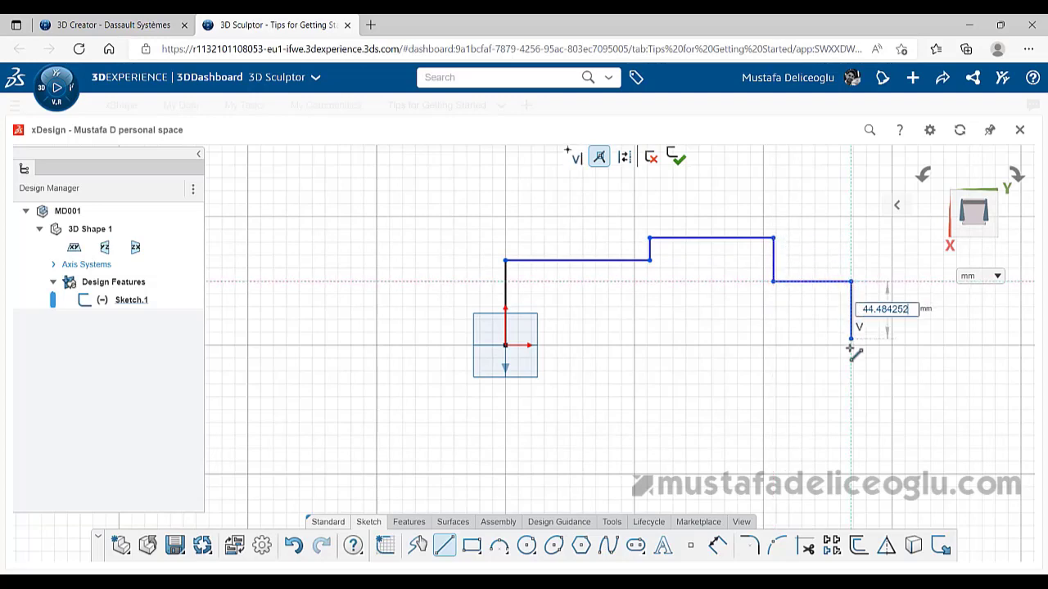
{"action": "left_click", "coordinate": [850, 345]}
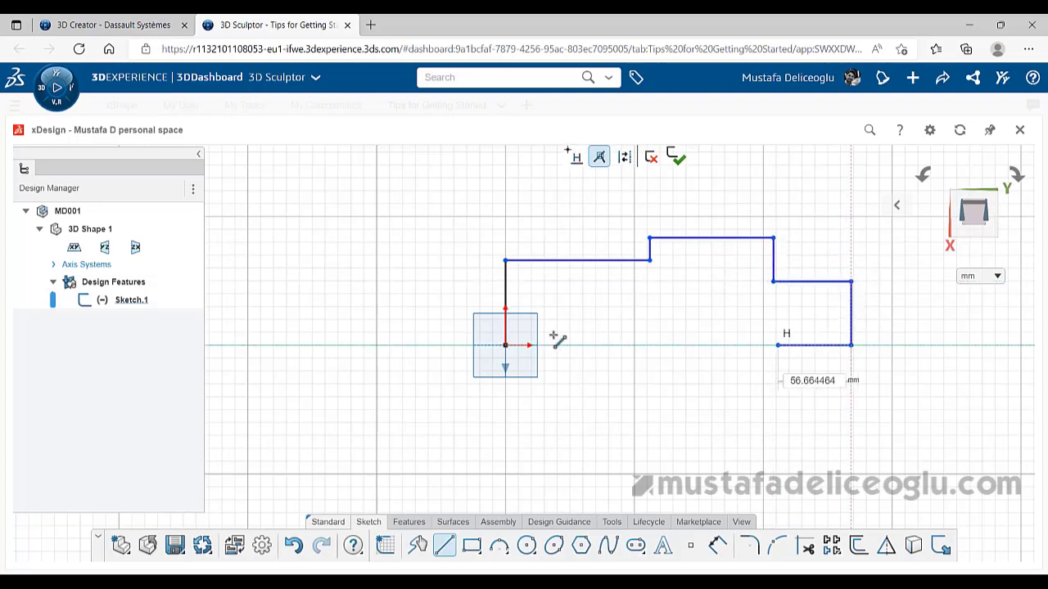
{"action": "left_click", "coordinate": [505, 345]}
{"action": "scroll", "coordinate": [428, 354], "scroll_direction": "down", "scroll_amount": 2}
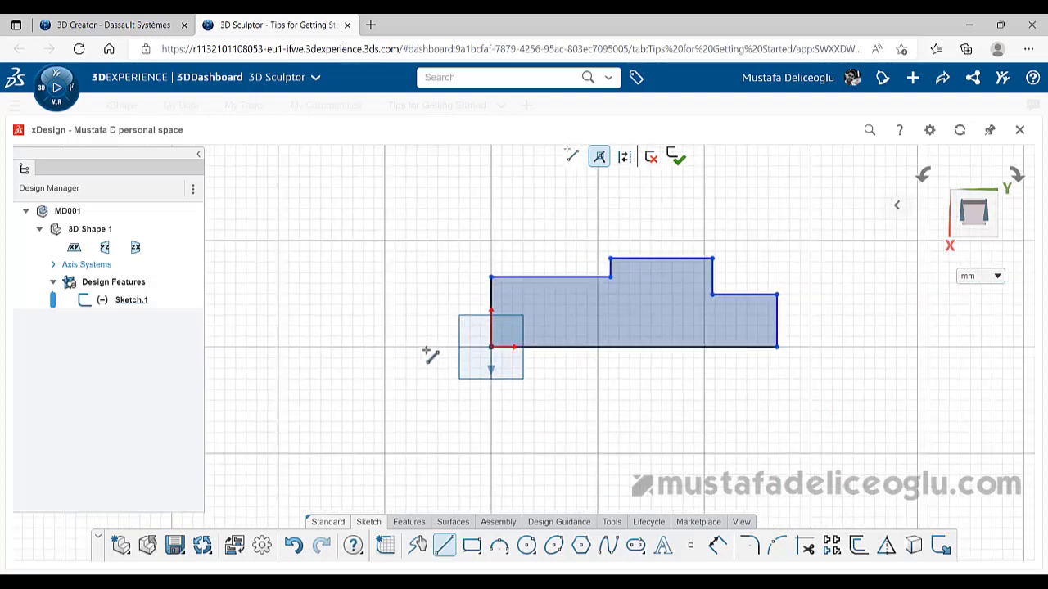
{"action": "scroll", "coordinate": [616, 365], "scroll_direction": "up", "scroll_amount": 1}
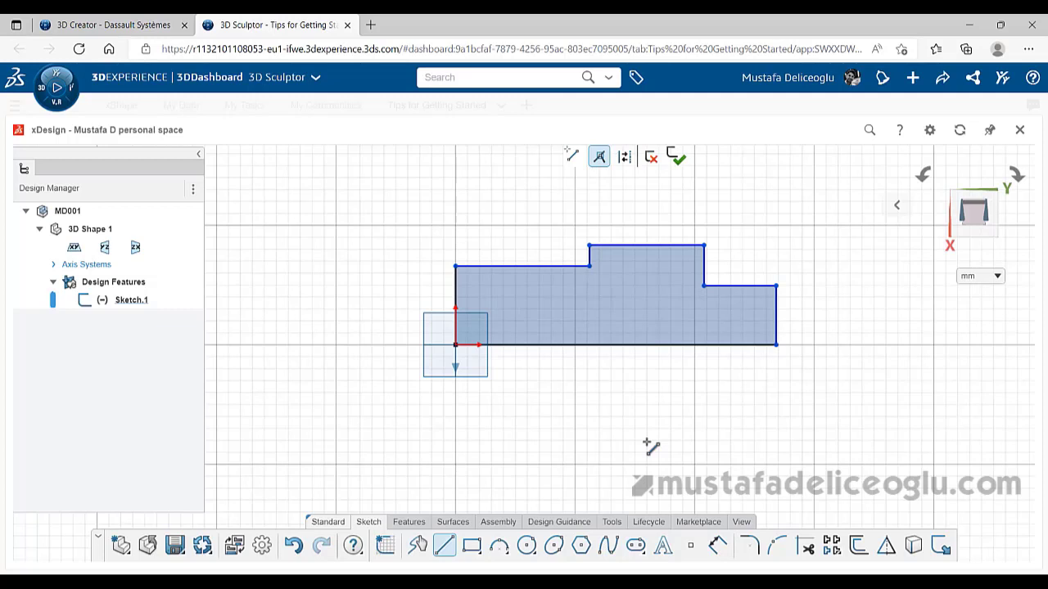
{"action": "key", "text": "Escape"}
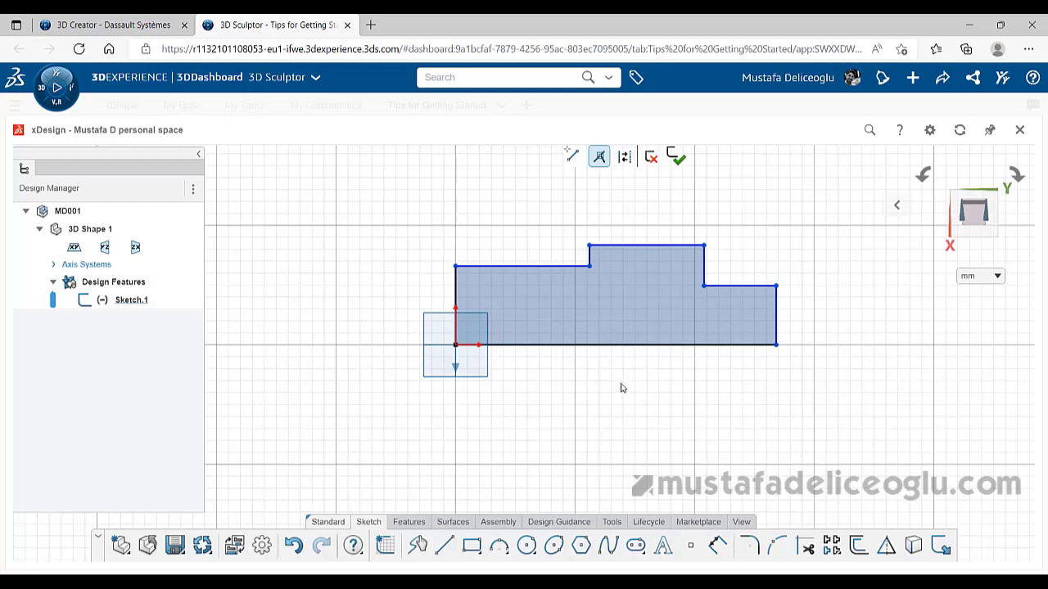
Draw a line extending left from the origin and make it construction geometry
{"action": "key", "text": "l"}
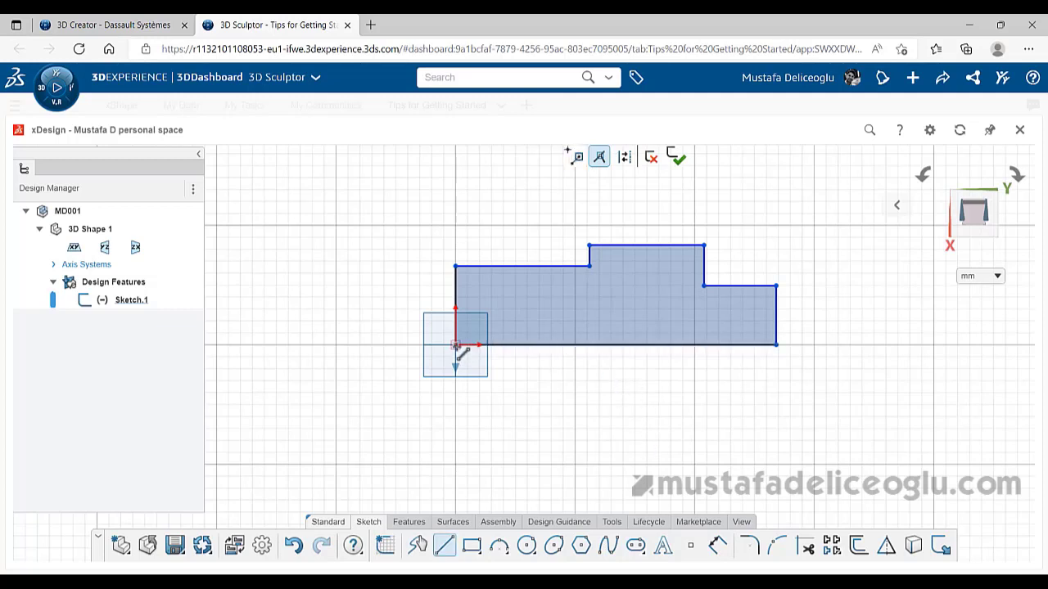
{"action": "left_click", "coordinate": [455, 344]}
{"action": "left_click", "coordinate": [342, 345]}
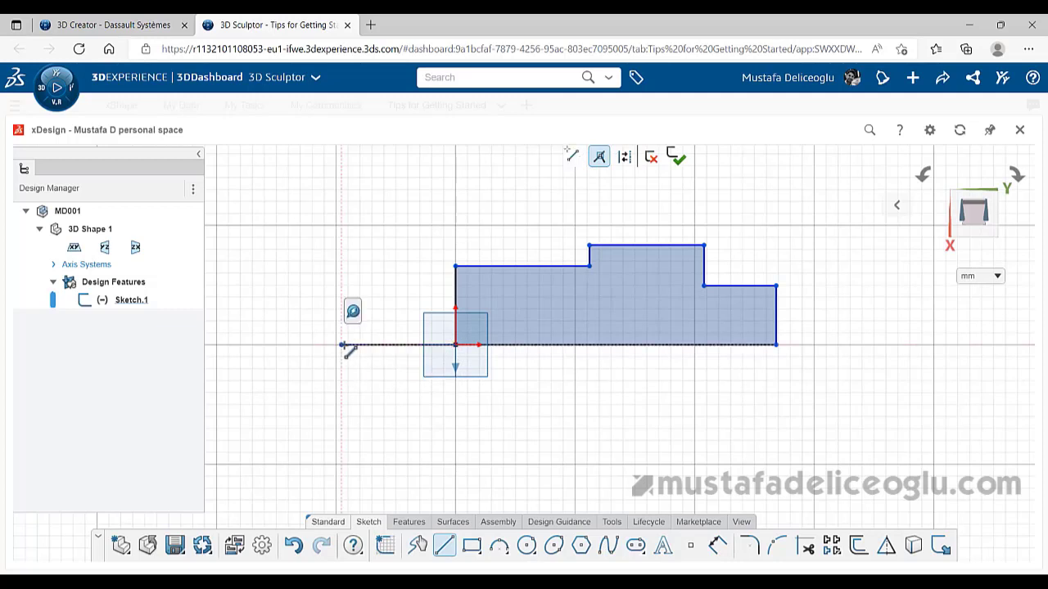
{"action": "key", "text": "Escape"}
{"action": "left_click", "coordinate": [391, 346]}
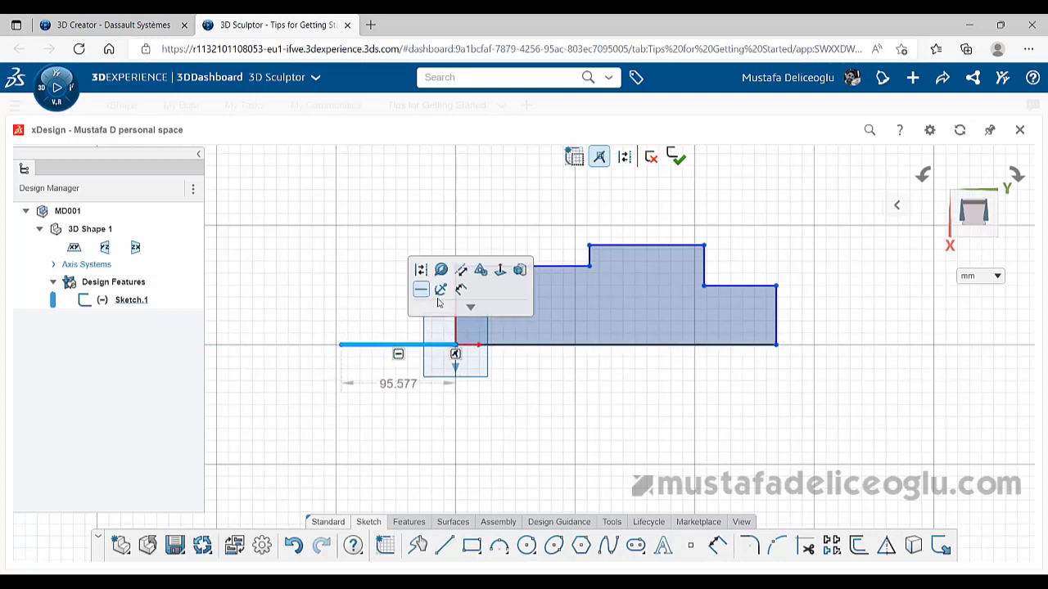
{"action": "left_click", "coordinate": [420, 271]}
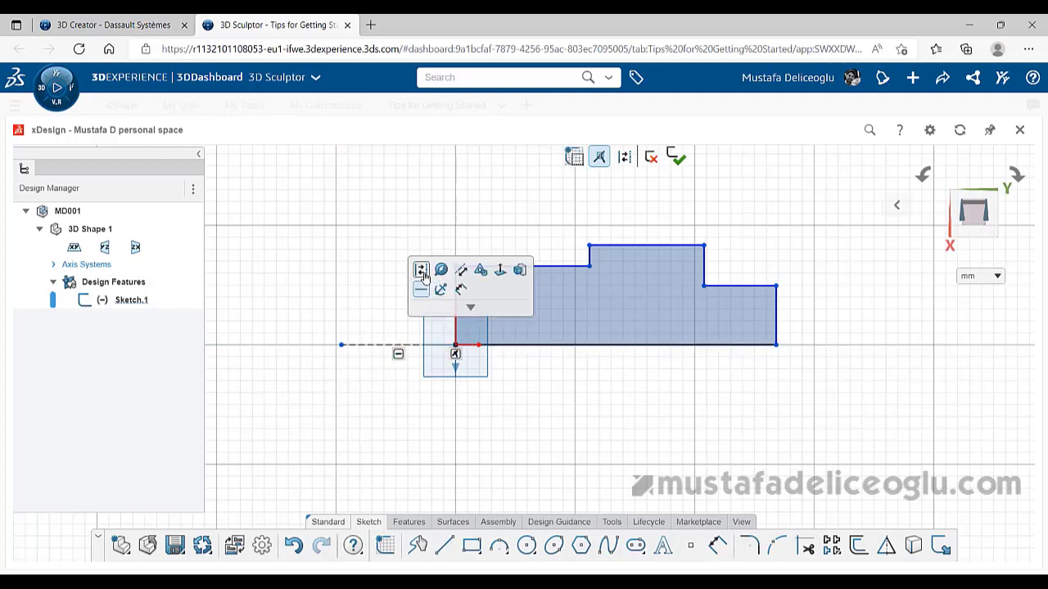
{"action": "left_click", "coordinate": [595, 408]}
{"action": "scroll", "coordinate": [503, 368], "scroll_direction": "down", "scroll_amount": 1}
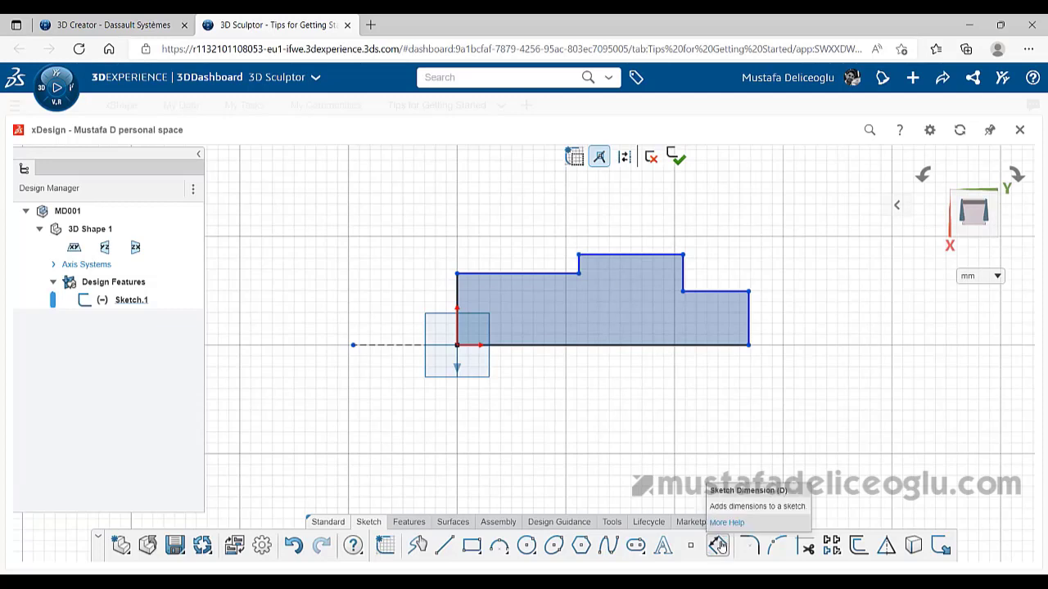
Dimension the three step diameters against the construction line: 135, 170 and 100
{"action": "key", "text": "d"}
{"action": "left_click", "coordinate": [492, 275]}
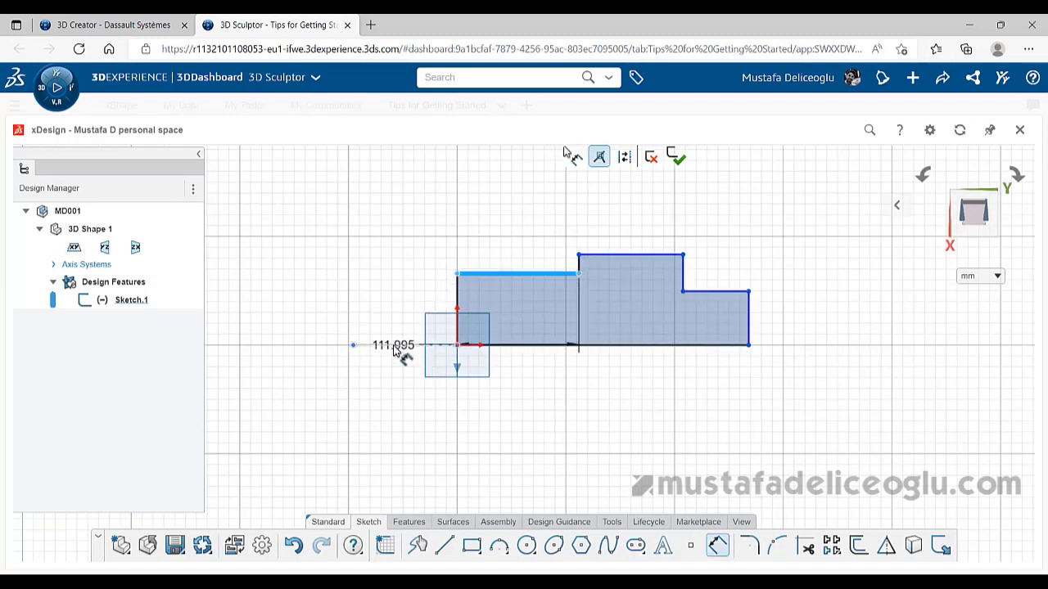
{"action": "left_click", "coordinate": [397, 347]}
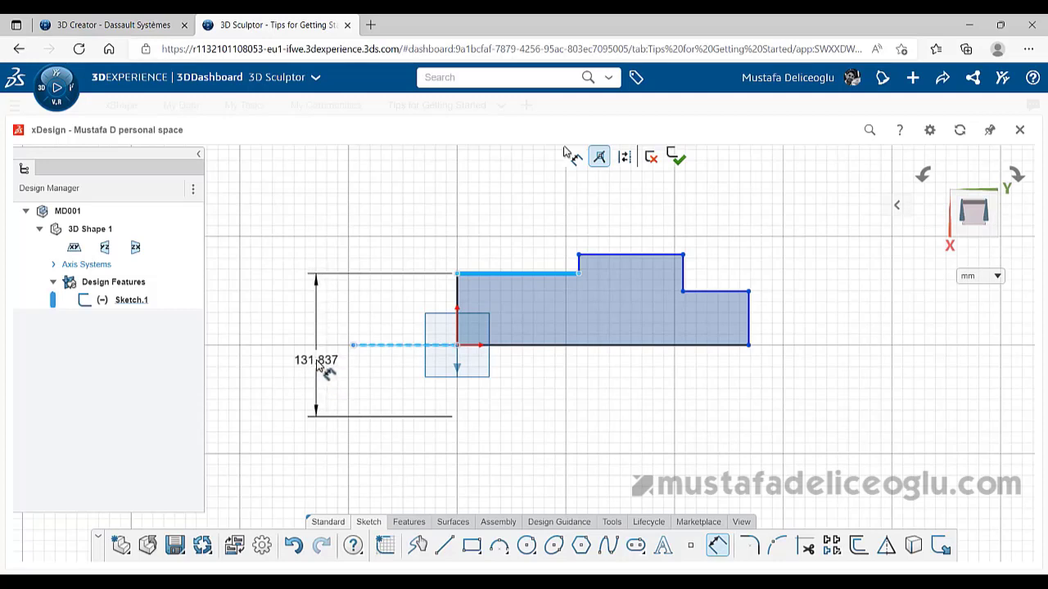
{"action": "left_click", "coordinate": [318, 366]}
{"action": "type", "text": "13"}
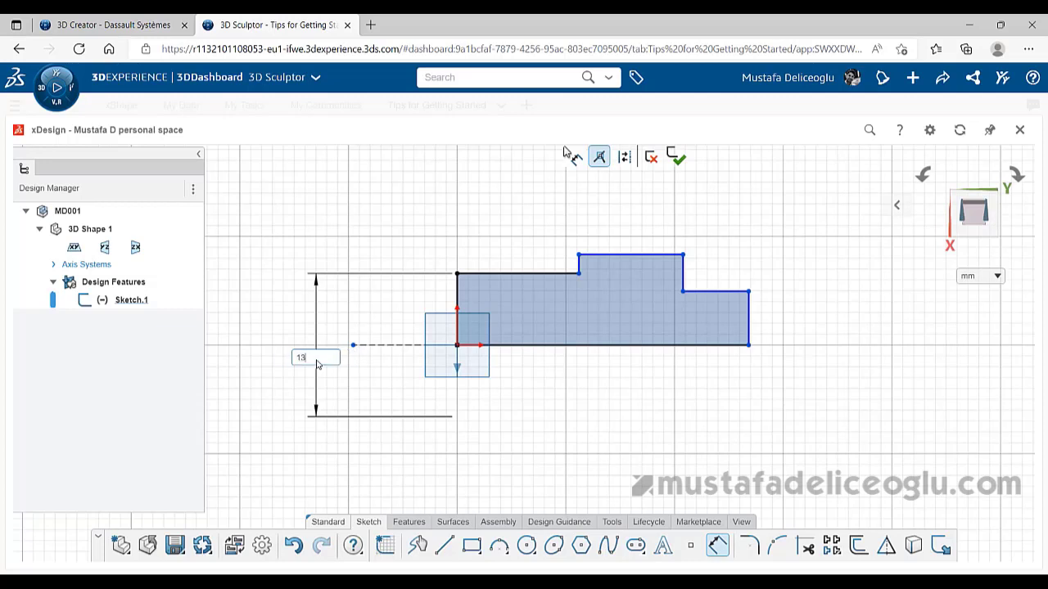
{"action": "type", "text": "5"}
{"action": "key", "text": "Return"}
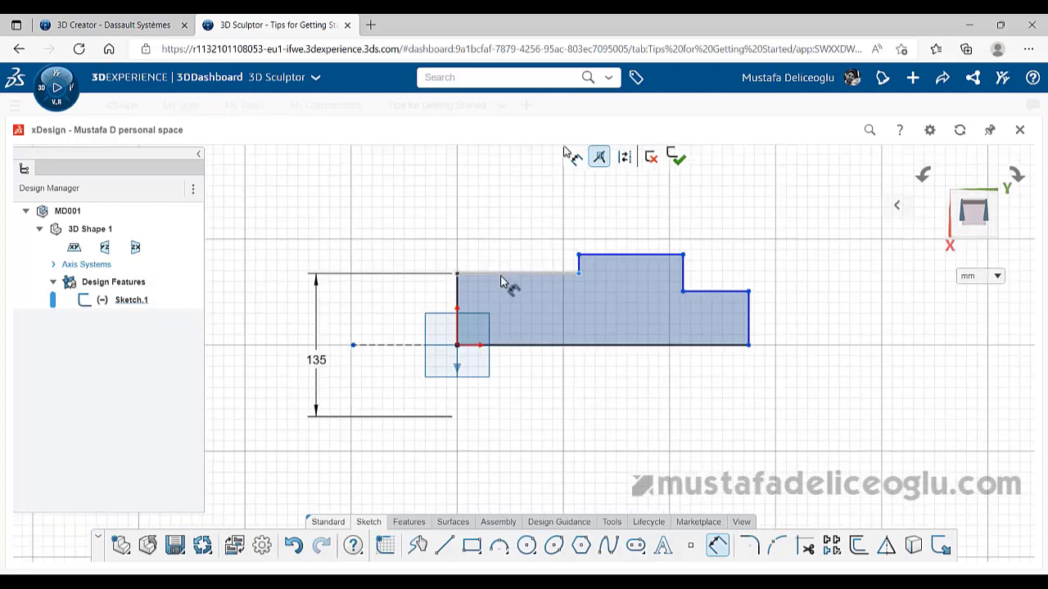
{"action": "left_click", "coordinate": [605, 256]}
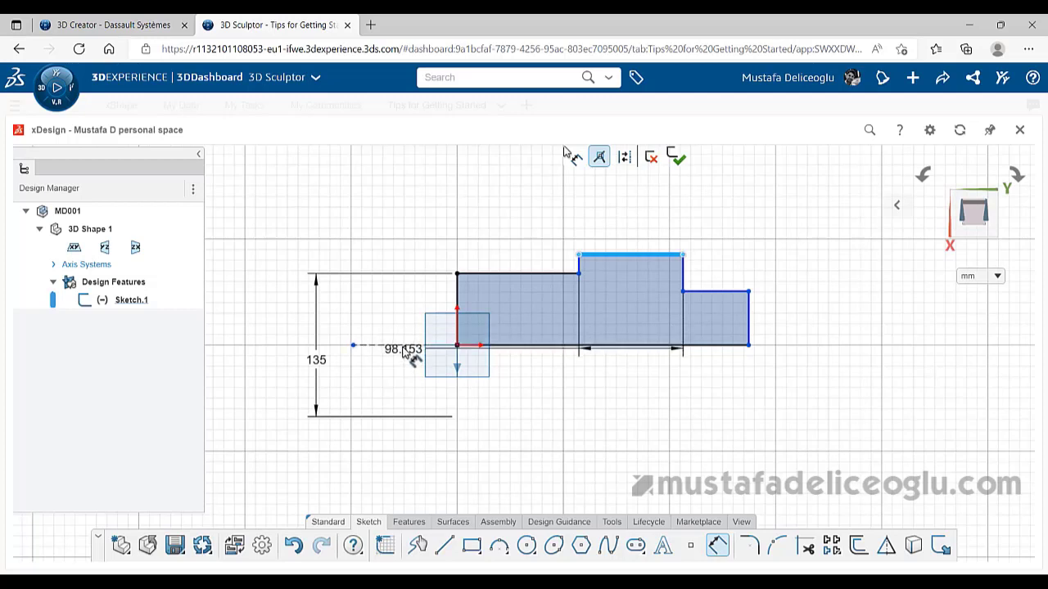
{"action": "left_click", "coordinate": [407, 354]}
{"action": "left_click", "coordinate": [393, 374]}
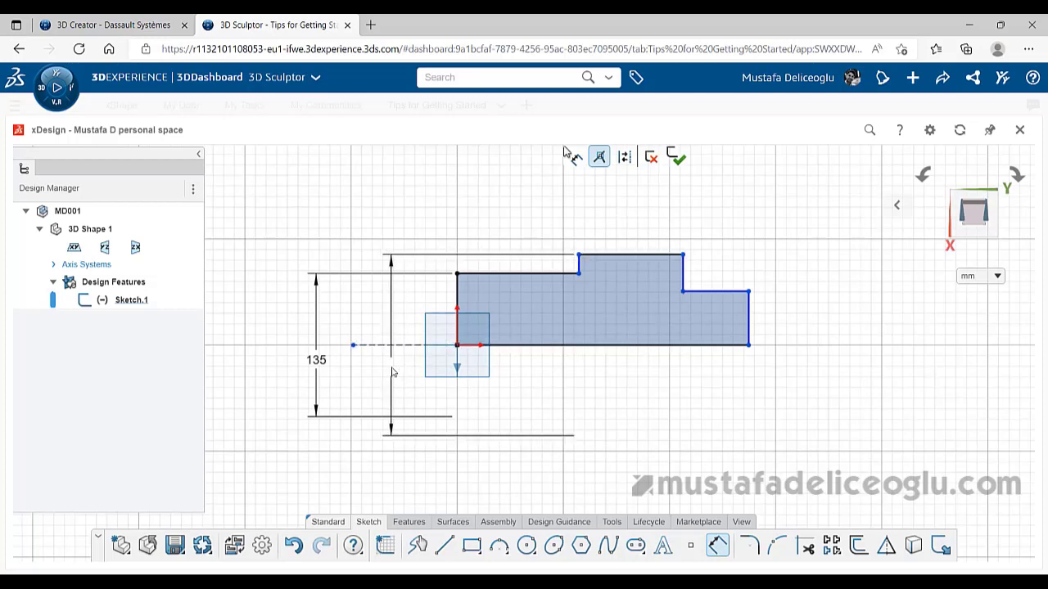
{"action": "type", "text": "170"}
{"action": "key", "text": "Return"}
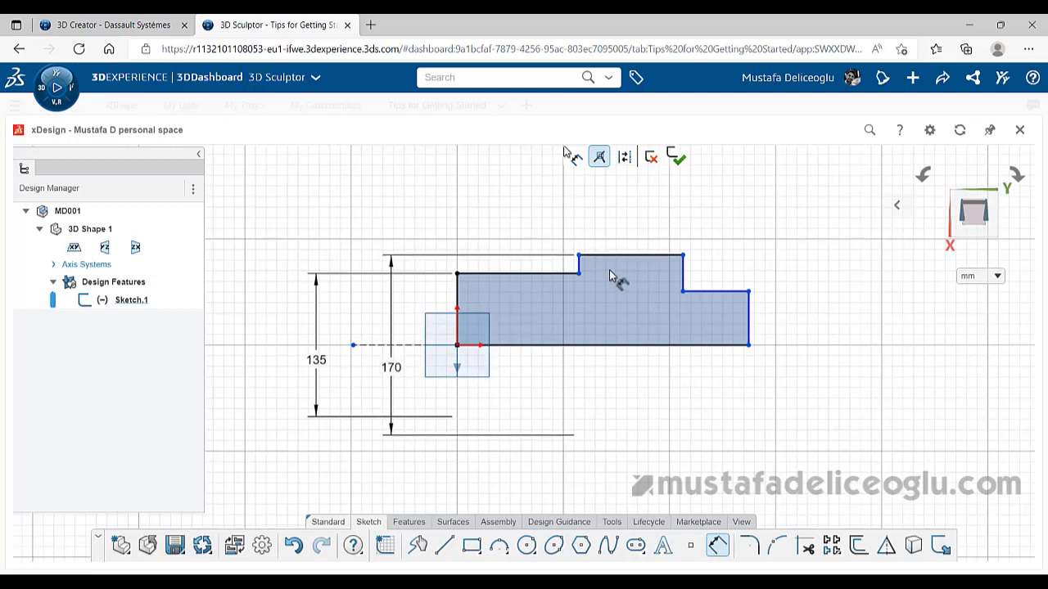
{"action": "left_click", "coordinate": [715, 292]}
{"action": "left_click", "coordinate": [413, 346]}
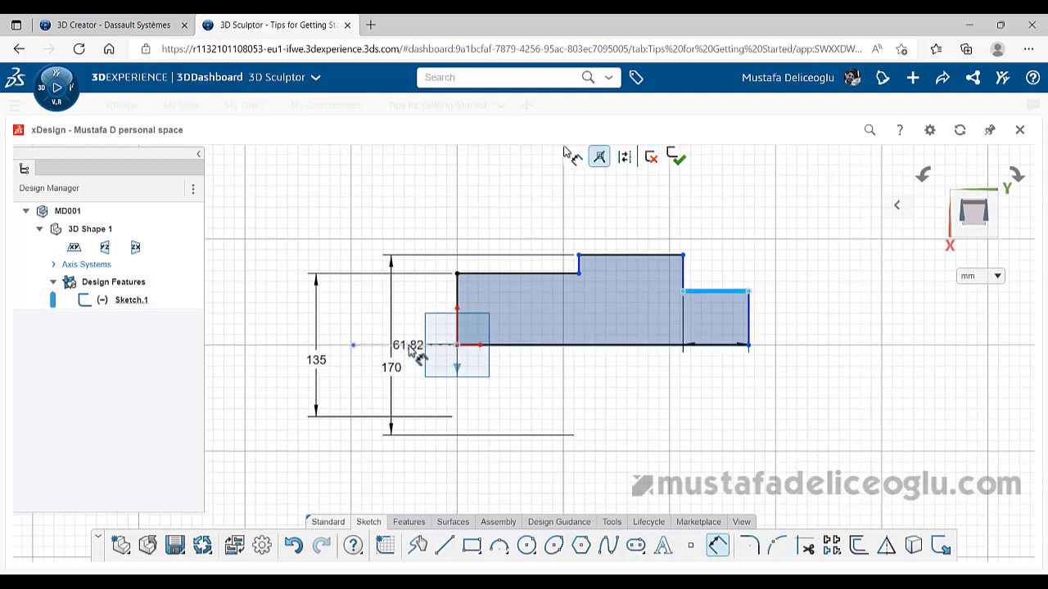
{"action": "left_click", "coordinate": [812, 375]}
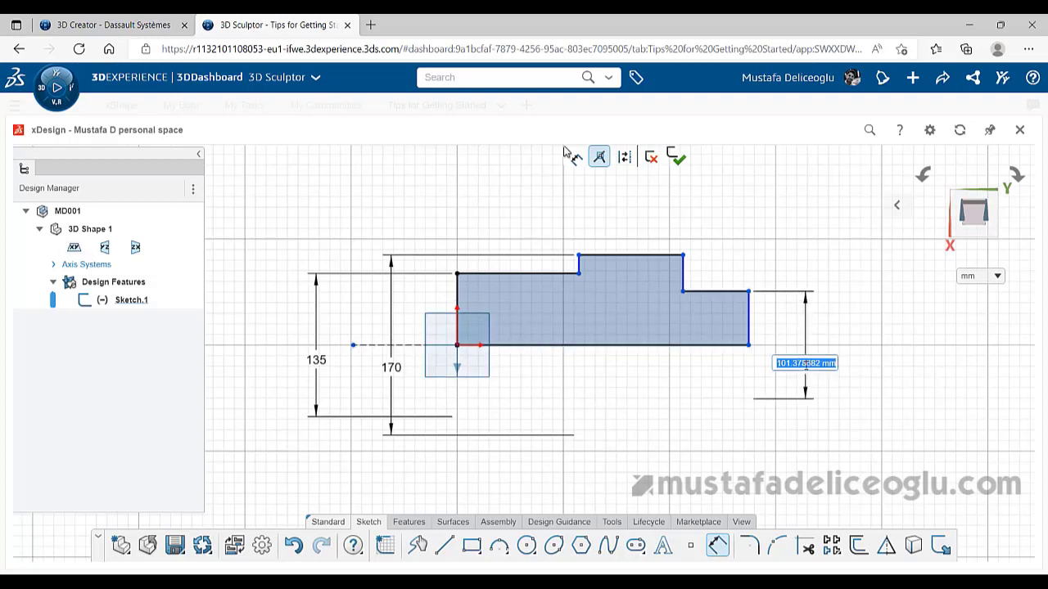
{"action": "type", "text": "100"}
{"action": "key", "text": "Return"}
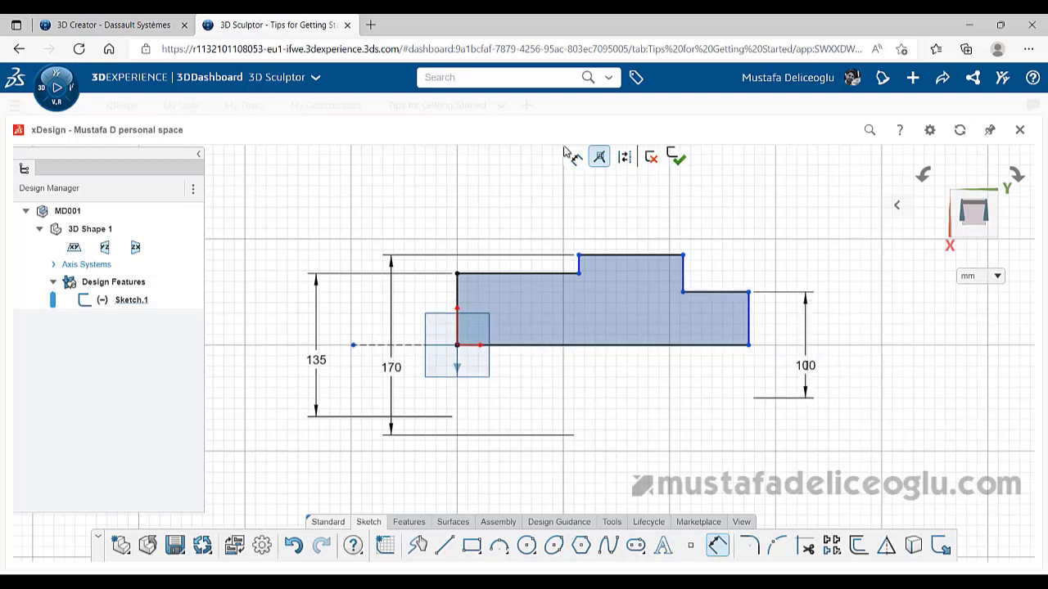
Dimension the lengths: first step 100, right step 65, overall length 290
{"action": "left_click", "coordinate": [531, 274]}
{"action": "left_click", "coordinate": [527, 211]}
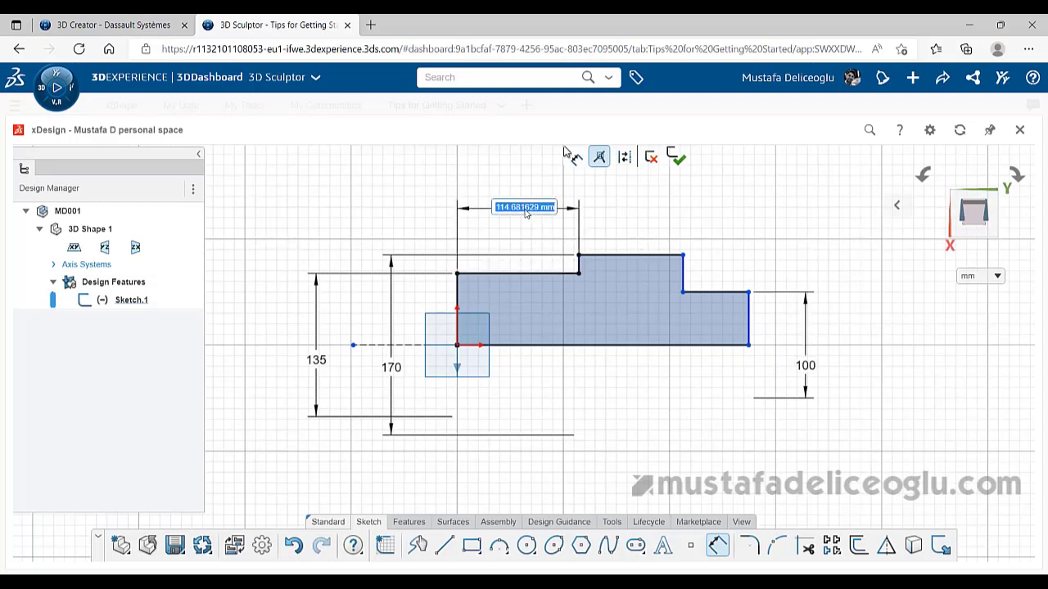
{"action": "type", "text": "100"}
{"action": "key", "text": "Return"}
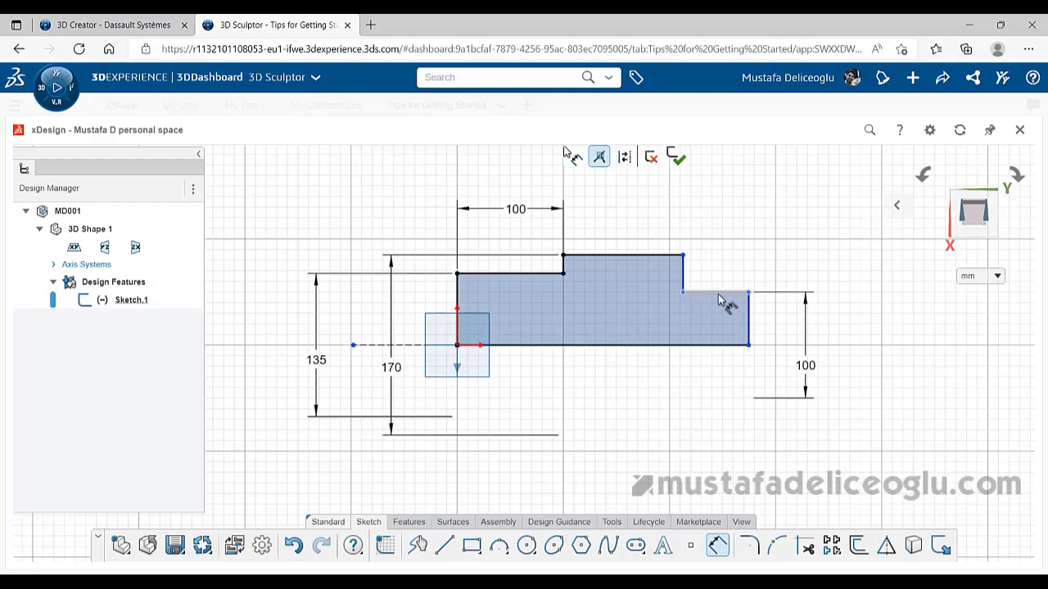
{"action": "left_click", "coordinate": [718, 293]}
{"action": "left_click", "coordinate": [710, 222]}
{"action": "type", "text": "65"}
{"action": "key", "text": "Return"}
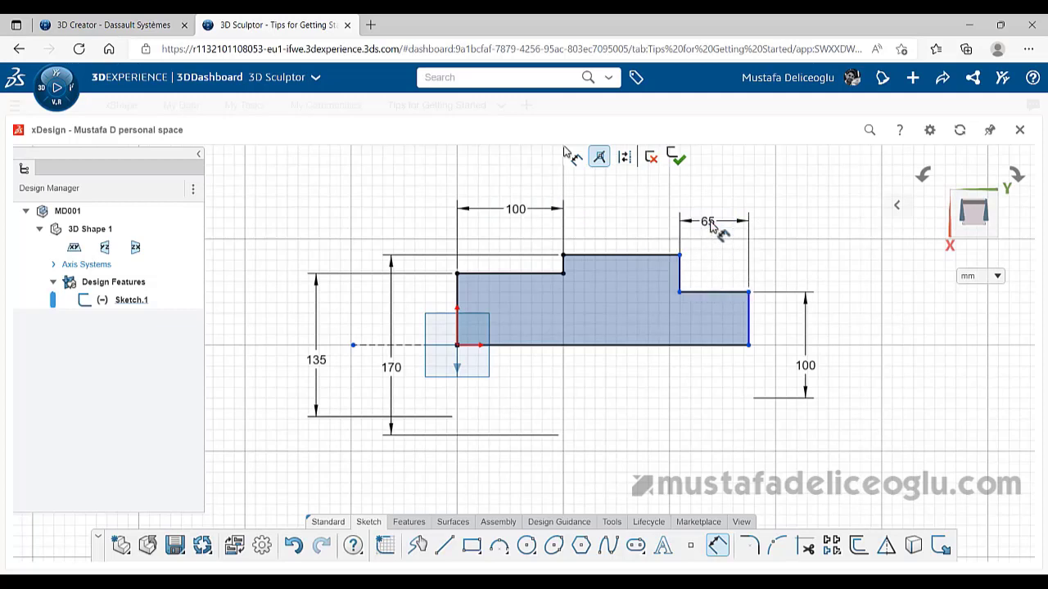
{"action": "left_click", "coordinate": [684, 344]}
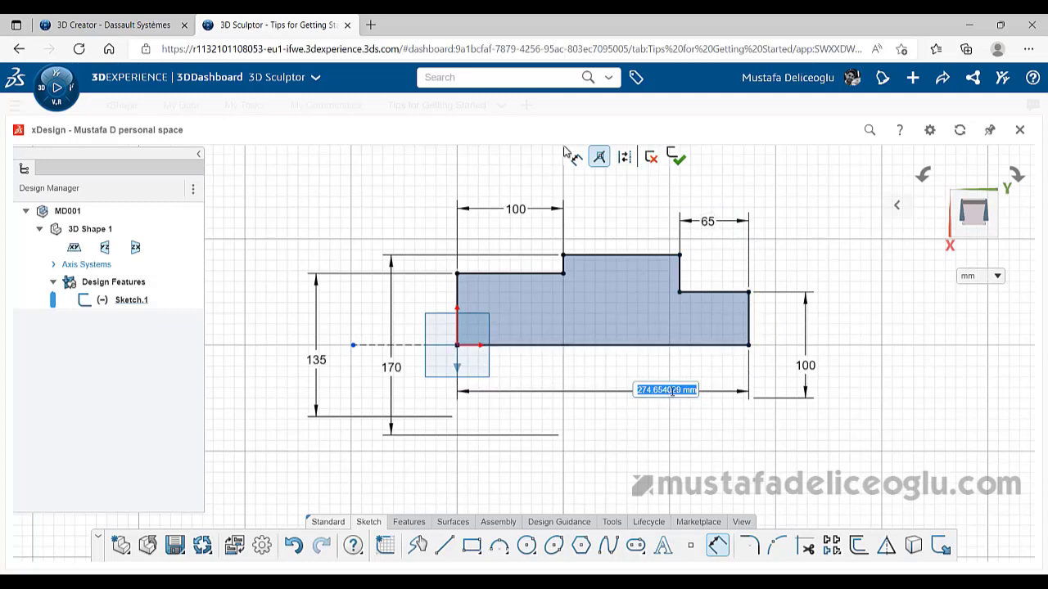
{"action": "type", "text": "290"}
{"action": "key", "text": "Return"}
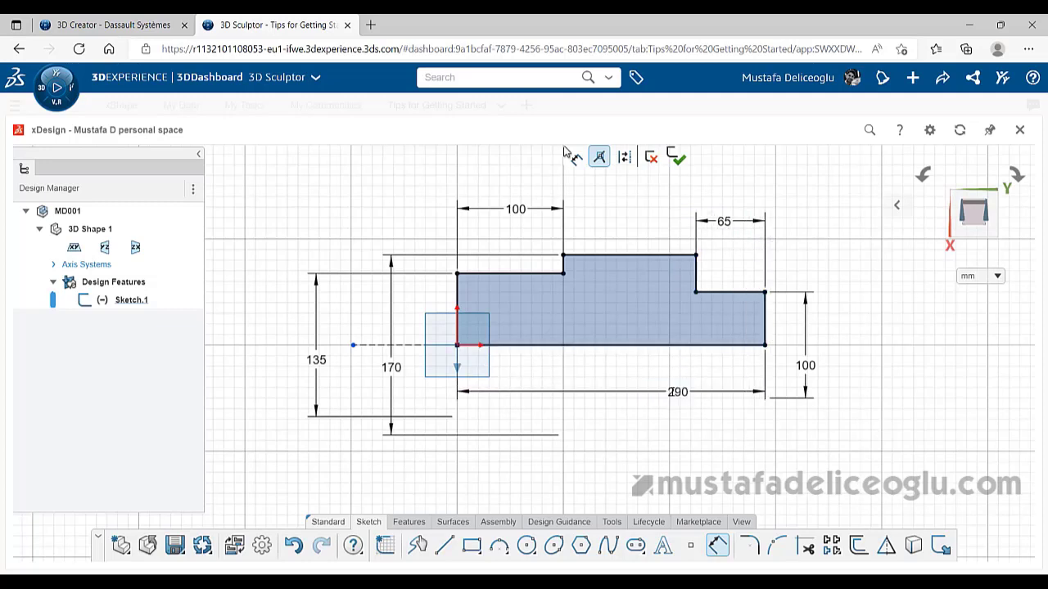
{"action": "scroll", "coordinate": [562, 371], "scroll_direction": "down", "scroll_amount": 1}
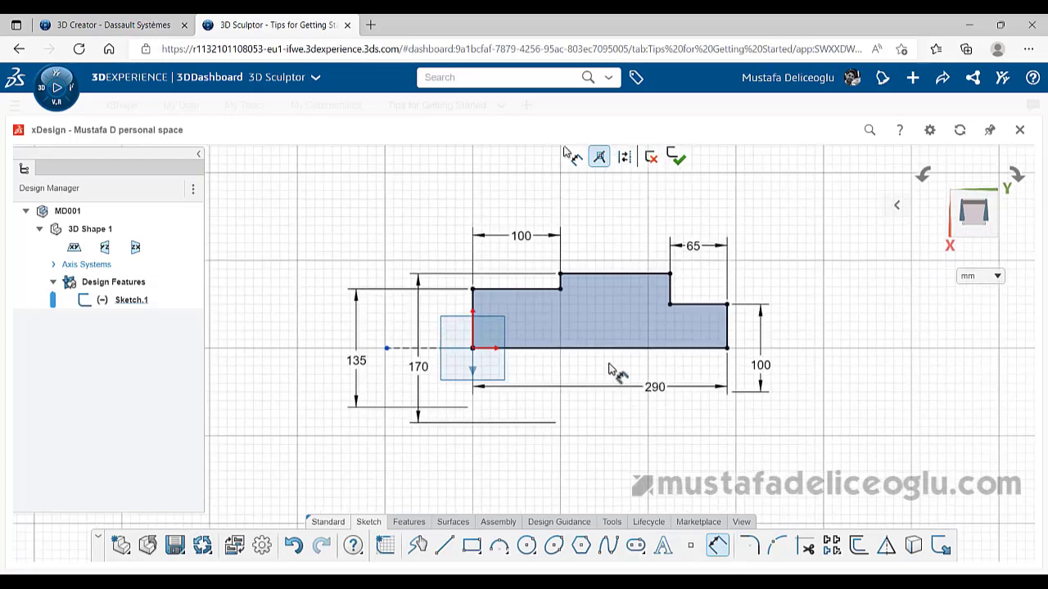
Exit the stepped-profile sketch and recentre and orbit the view to see it in 3D
{"action": "left_click", "coordinate": [680, 160]}
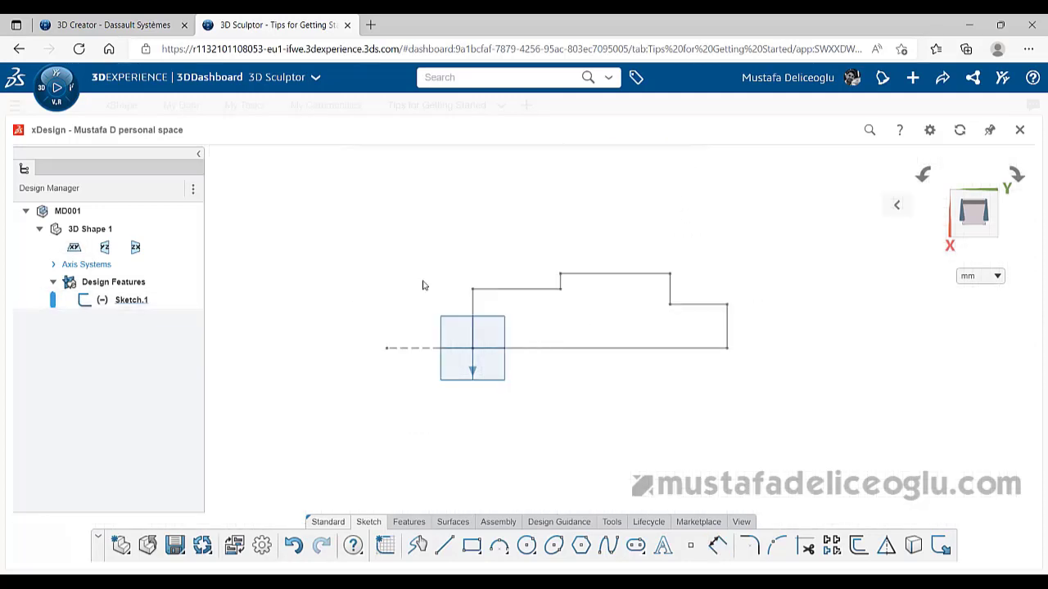
{"action": "middle_click_drag", "start_coordinate": [451, 304], "coordinate": [432, 276]}
{"action": "scroll", "coordinate": [437, 281], "scroll_direction": "up", "scroll_amount": 2}
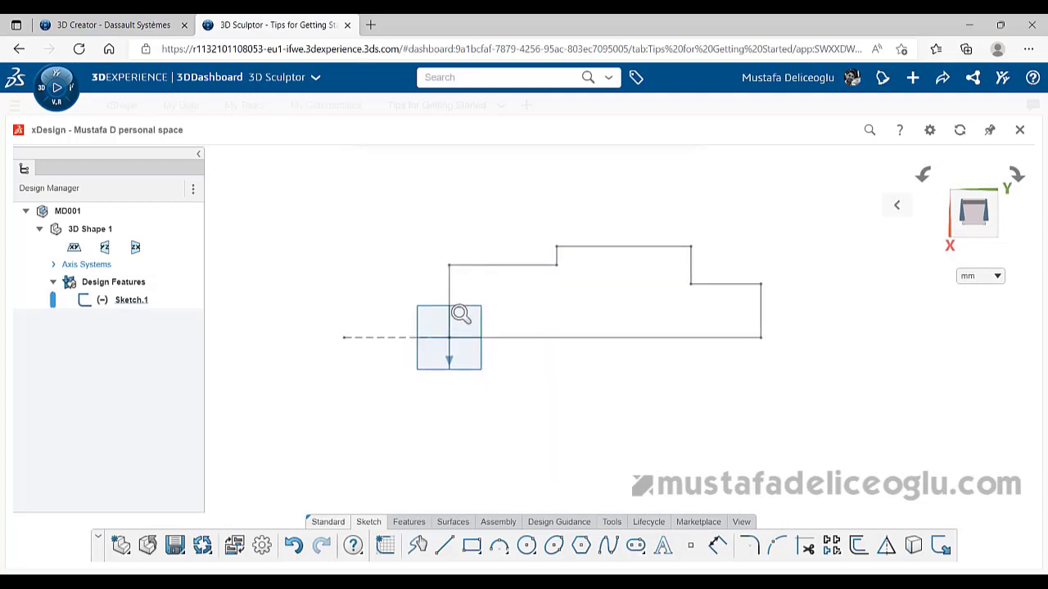
{"action": "scroll", "coordinate": [461, 315], "scroll_direction": "down", "scroll_amount": 1}
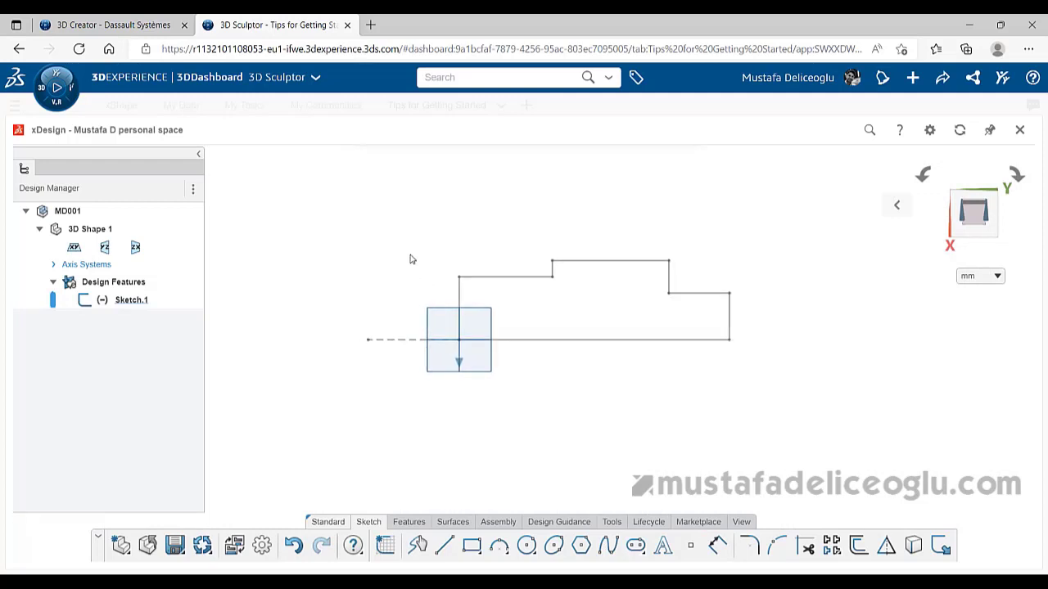
{"action": "mouse_move", "coordinate": [411, 260]}
{"action": "middle_mouse_down"}
{"action": "mouse_move", "coordinate": [433, 249]}
{"action": "mouse_move", "coordinate": [581, 410]}
{"action": "middle_mouse_up"}
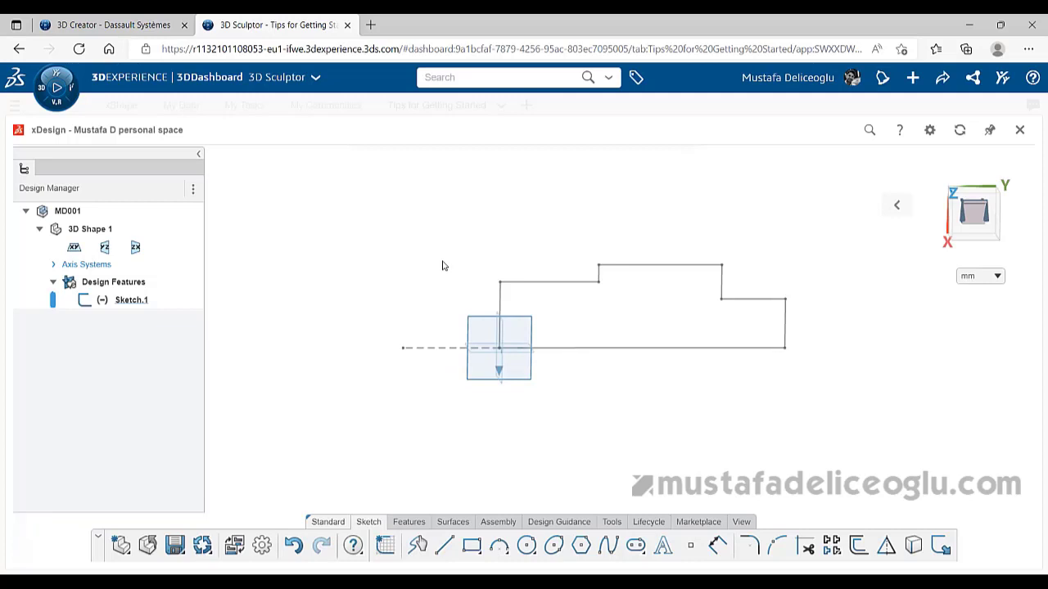
{"action": "mouse_move", "coordinate": [445, 265]}
{"action": "middle_mouse_down"}
{"action": "mouse_move", "coordinate": [502, 343]}
{"action": "mouse_move", "coordinate": [556, 390]}
{"action": "middle_mouse_up"}
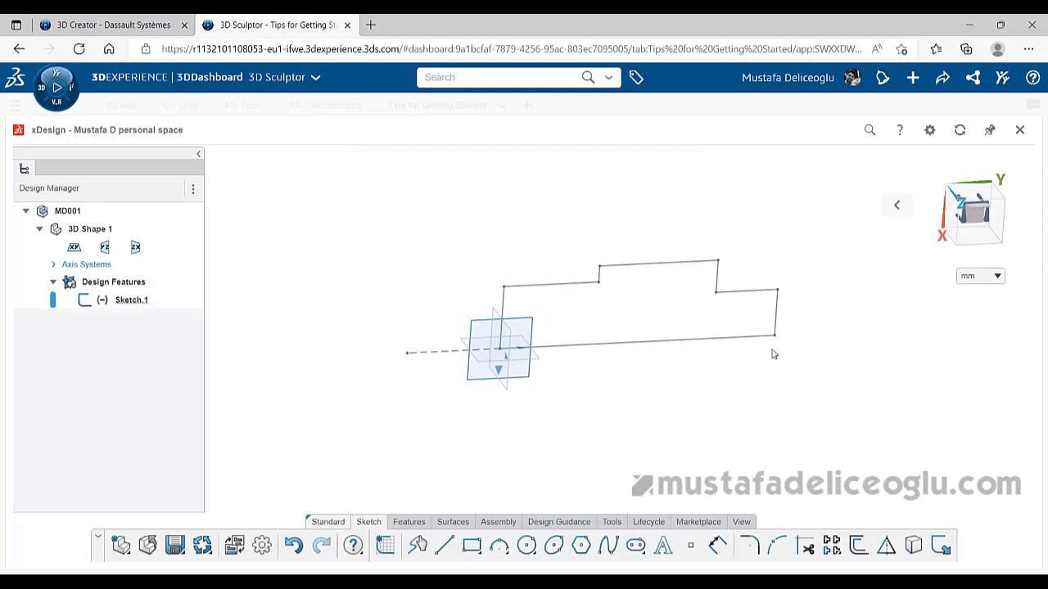
{"action": "left_click", "coordinate": [414, 524]}
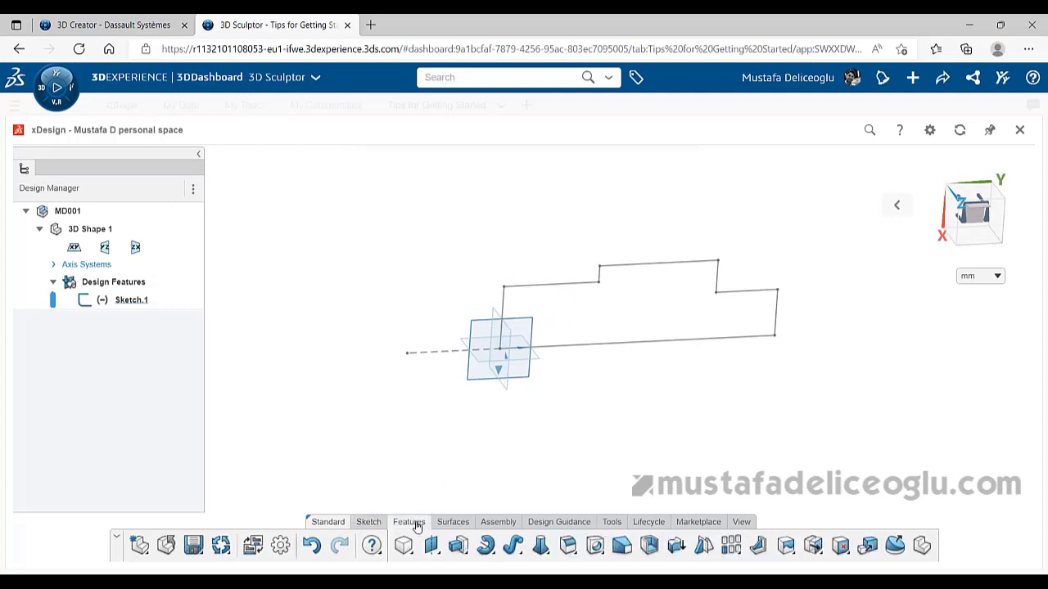
Revolve the stepped profile a full 360° about the dashed construction line as Revolve.1
{"action": "left_click", "coordinate": [487, 549]}
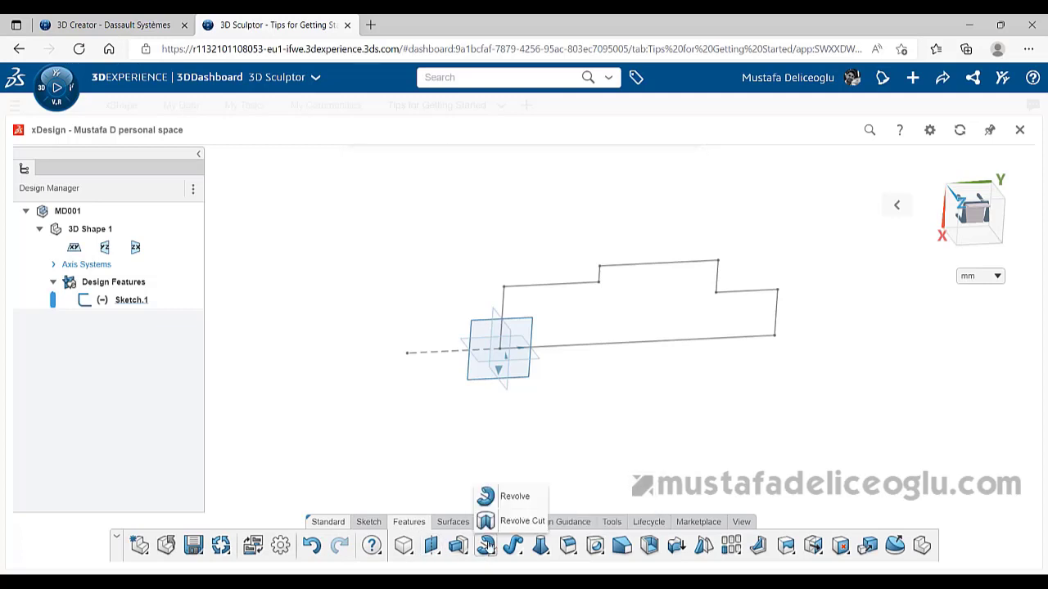
{"action": "left_click", "coordinate": [512, 497]}
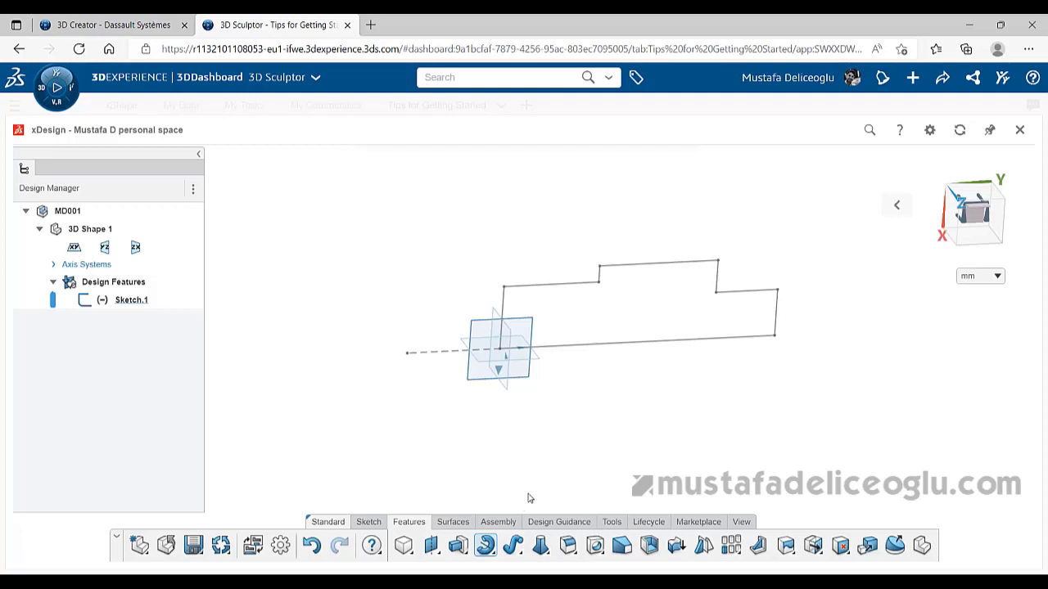
{"action": "left_click", "coordinate": [571, 286]}
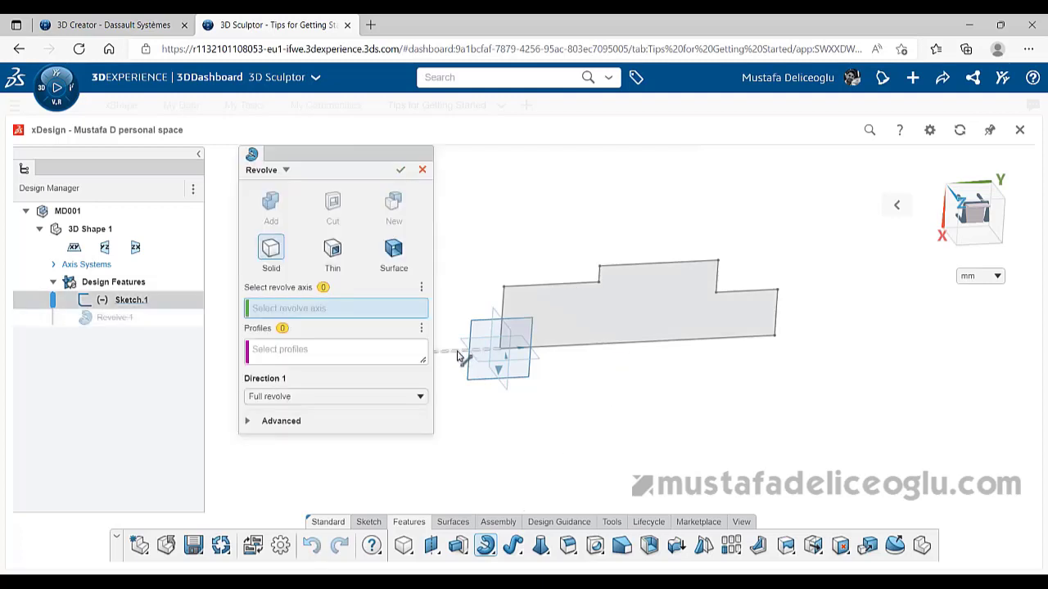
{"action": "left_click", "coordinate": [458, 353]}
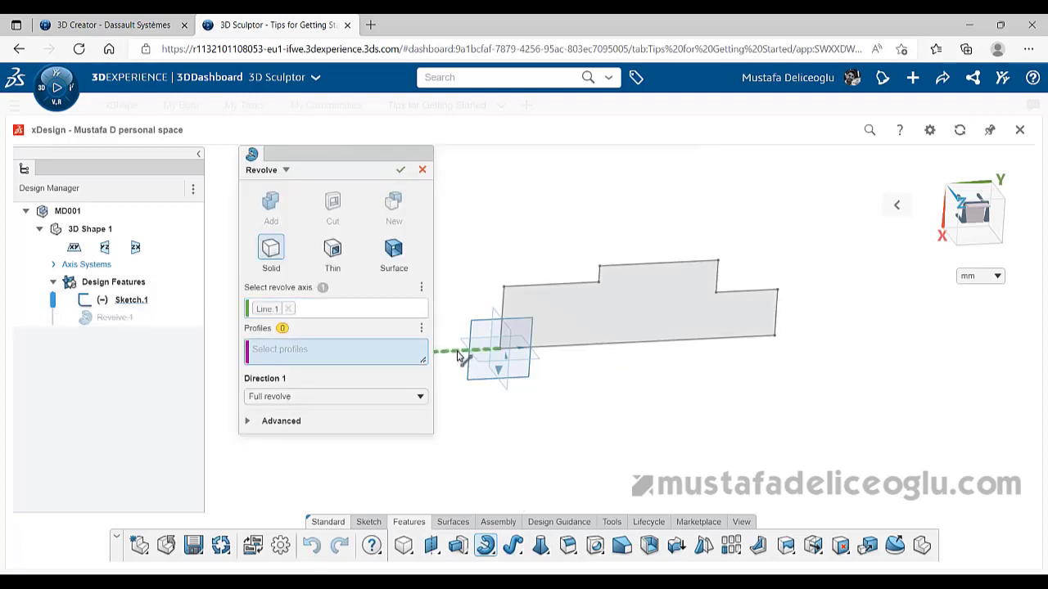
{"action": "left_click", "coordinate": [602, 321]}
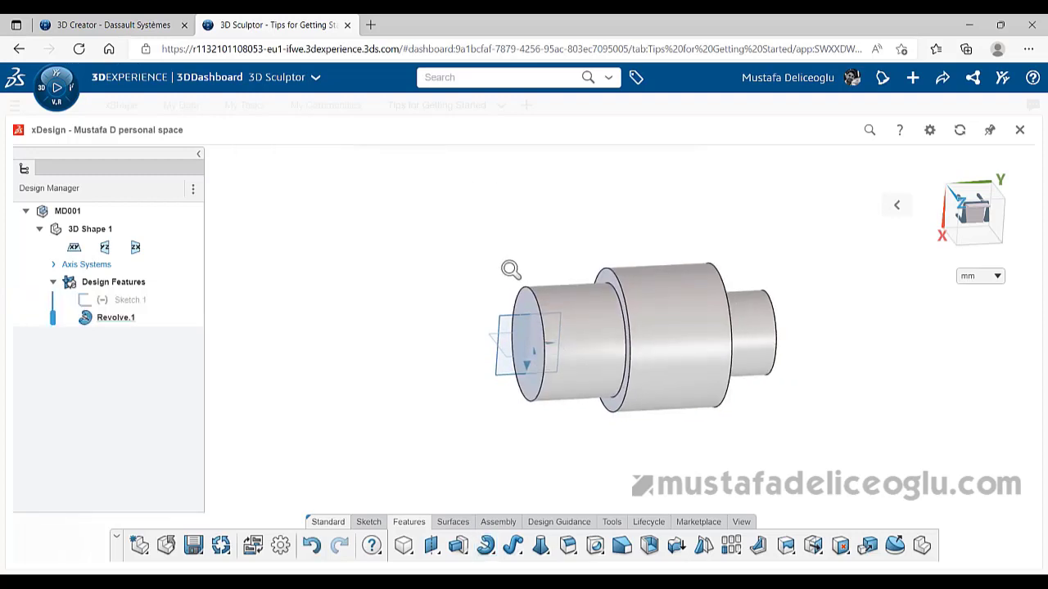
{"action": "mouse_move", "coordinate": [439, 259]}
{"action": "middle_mouse_down"}
{"action": "mouse_move", "coordinate": [539, 378]}
{"action": "mouse_move", "coordinate": [696, 458]}
{"action": "mouse_move", "coordinate": [393, 333]}
{"action": "mouse_move", "coordinate": [325, 271]}
{"action": "mouse_move", "coordinate": [530, 368]}
{"action": "mouse_move", "coordinate": [510, 325]}
{"action": "mouse_move", "coordinate": [526, 330]}
{"action": "middle_mouse_up"}
Start a new sketch on the shaft's small end face
{"action": "left_click", "coordinate": [510, 325]}
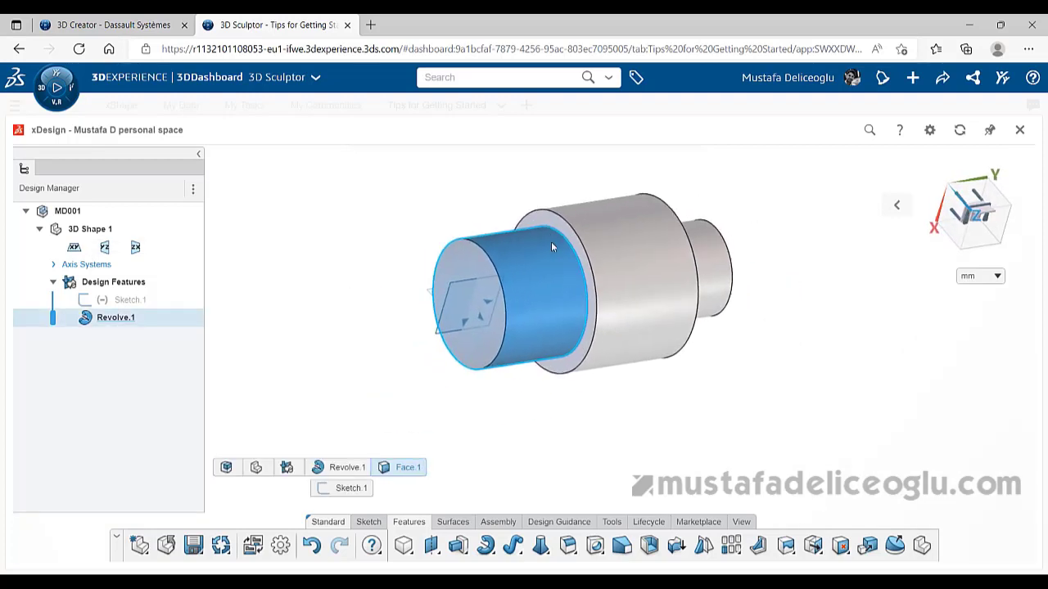
{"action": "middle_click_drag", "start_coordinate": [551, 242], "coordinate": [774, 402]}
{"action": "left_click", "coordinate": [773, 403]}
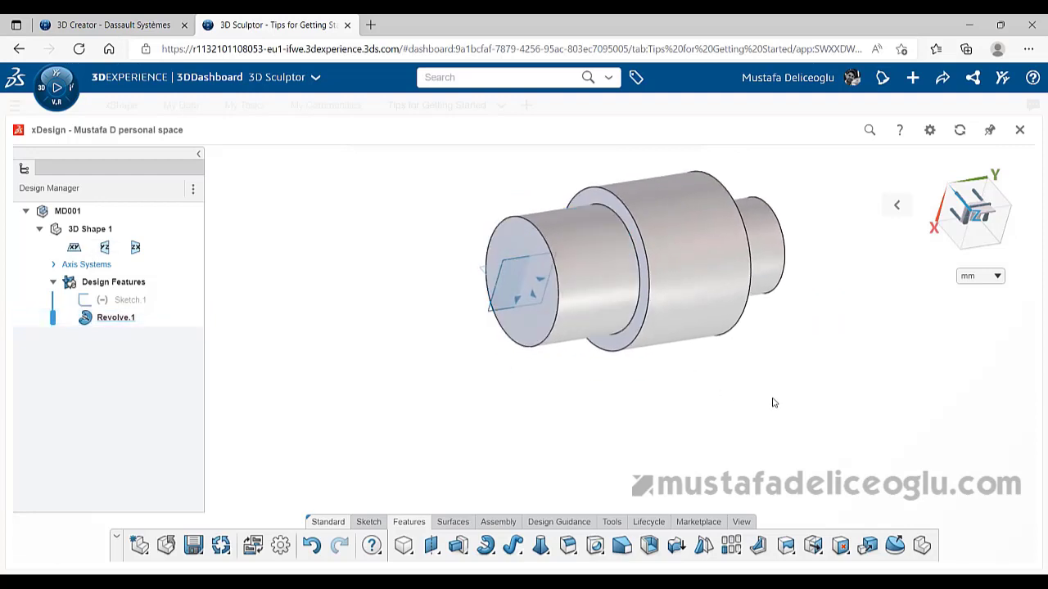
{"action": "left_click", "coordinate": [539, 334]}
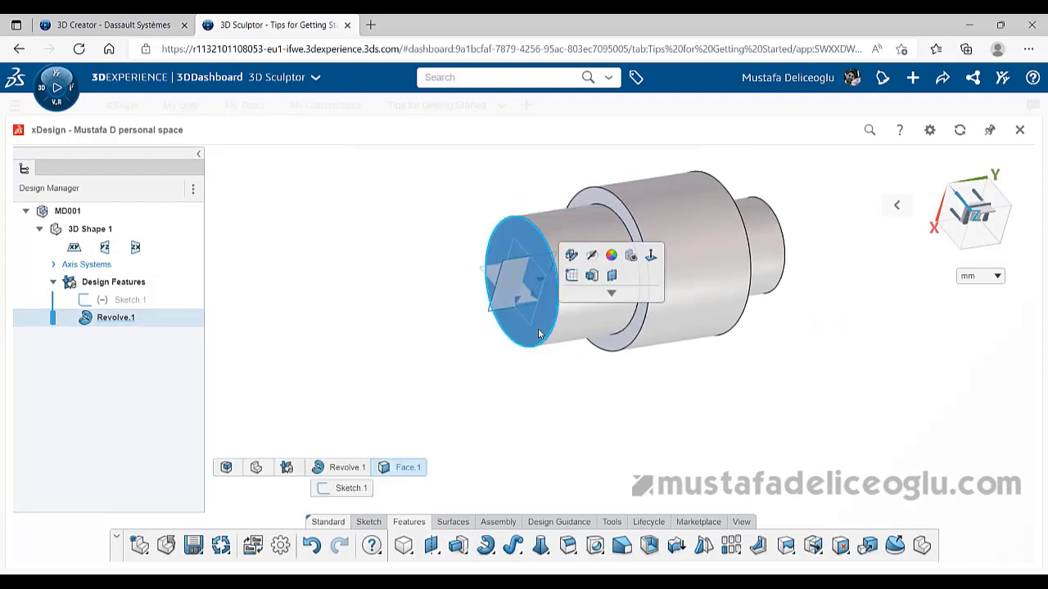
{"action": "left_click", "coordinate": [574, 279]}
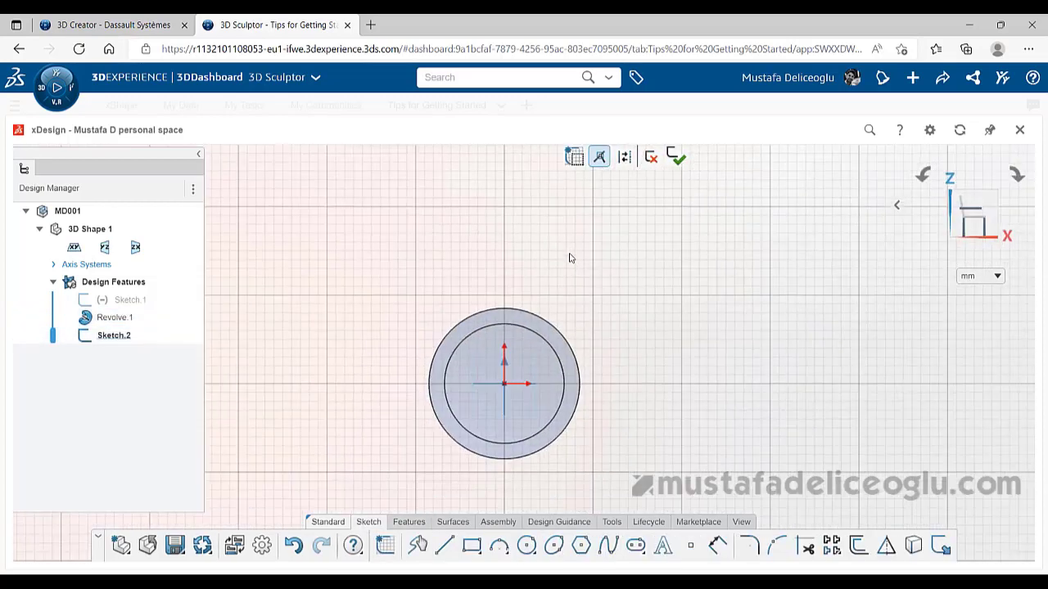
Draw a circle centred on the origin and dimension it to ø 65
{"action": "scroll", "coordinate": [499, 426], "scroll_direction": "up", "scroll_amount": 2}
{"action": "key", "text": "c"}
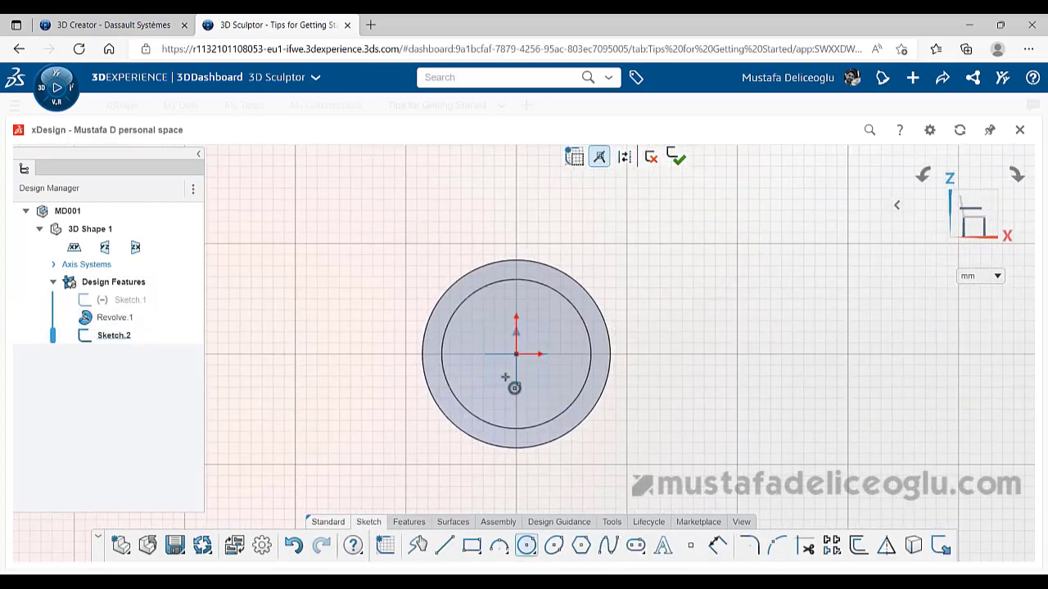
{"action": "left_click", "coordinate": [516, 354]}
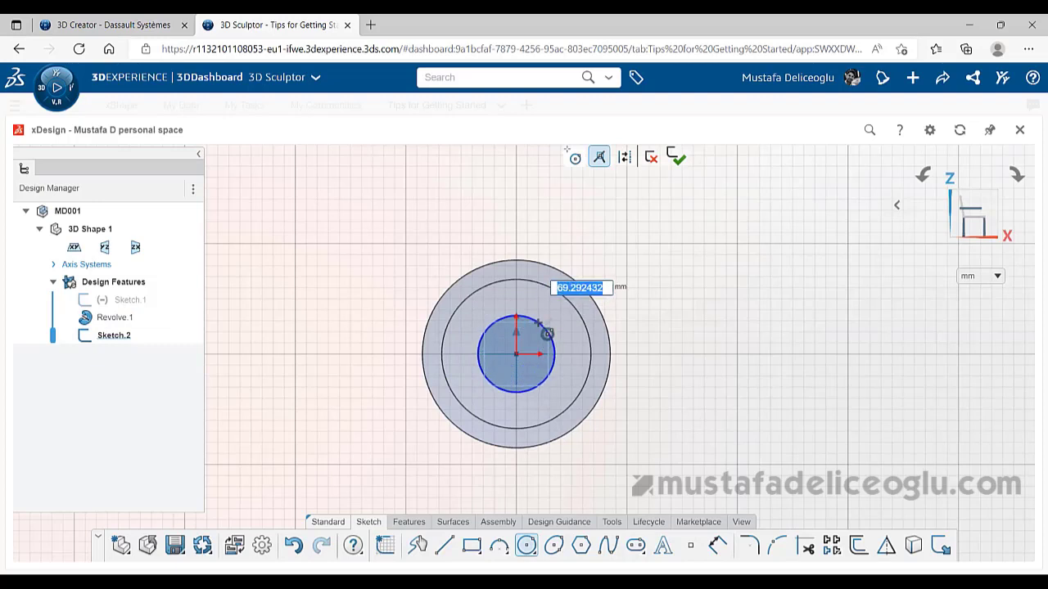
{"action": "left_click", "coordinate": [547, 334]}
{"action": "key", "text": "d"}
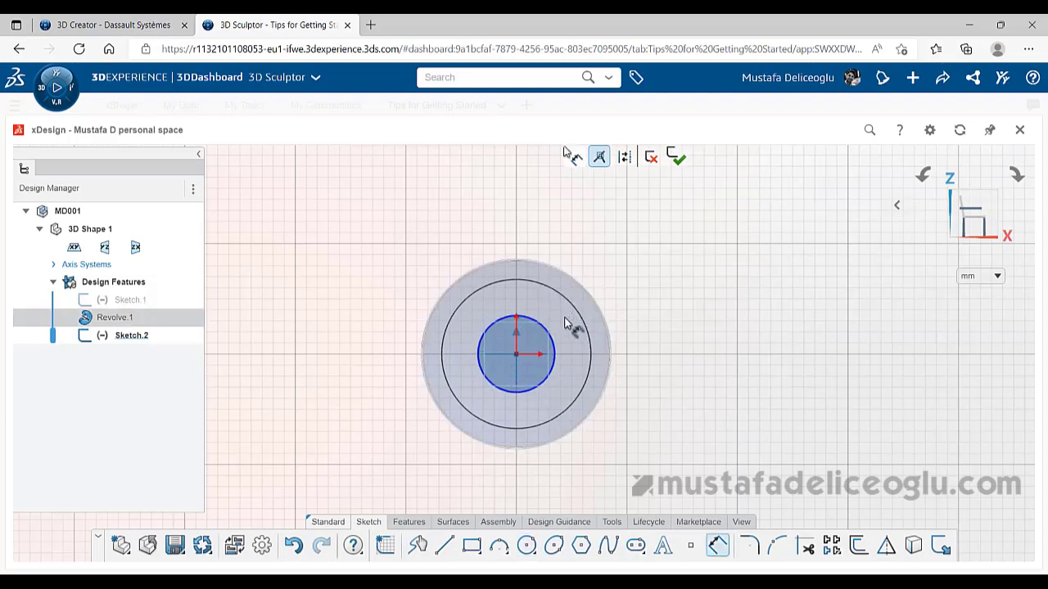
{"action": "left_click", "coordinate": [553, 343]}
{"action": "left_click", "coordinate": [569, 314]}
{"action": "left_click", "coordinate": [616, 266]}
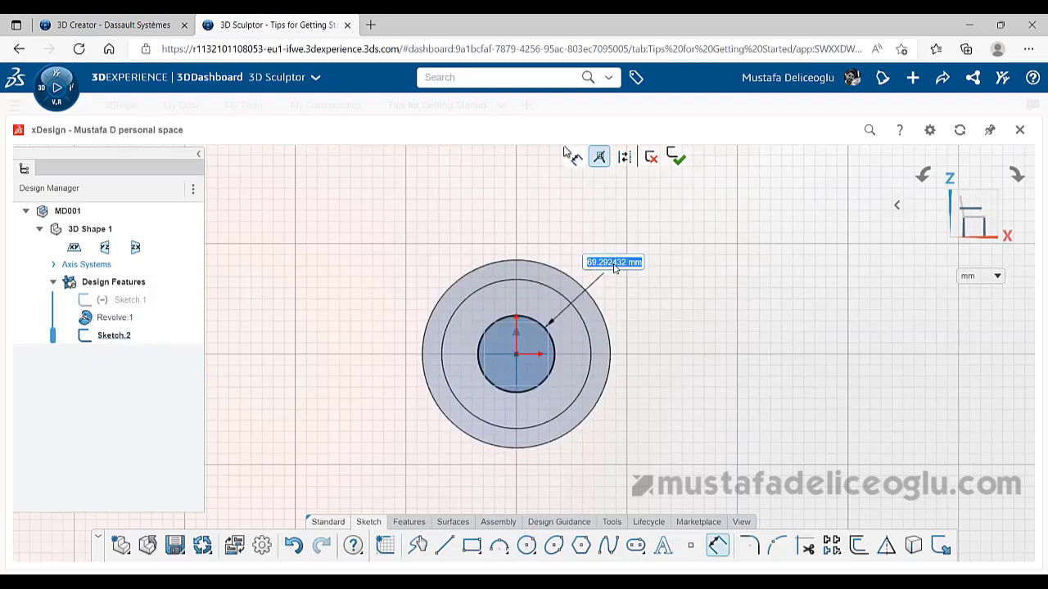
{"action": "type", "text": "65"}
{"action": "key", "text": "Return"}
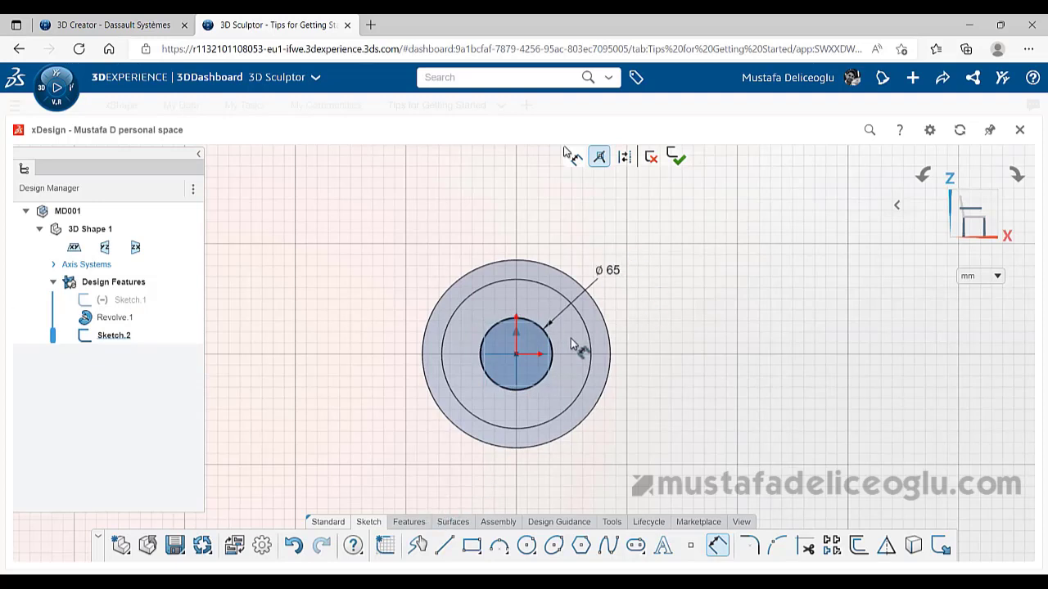
{"action": "left_click", "coordinate": [419, 523]}
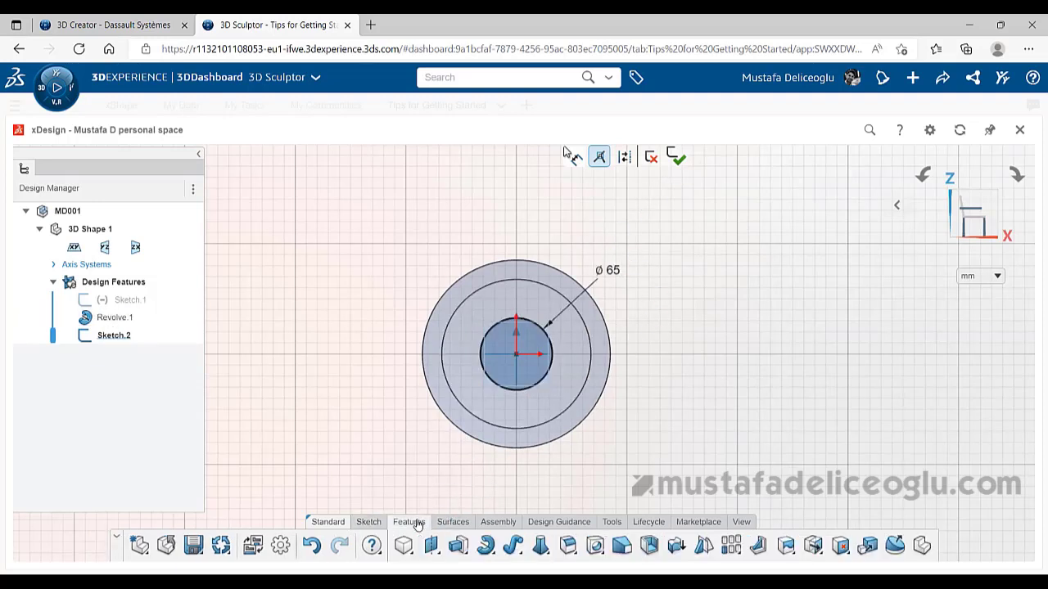
Extrude the ø 65 circle as a Through All cut to bore the shaft
{"action": "left_click", "coordinate": [458, 548]}
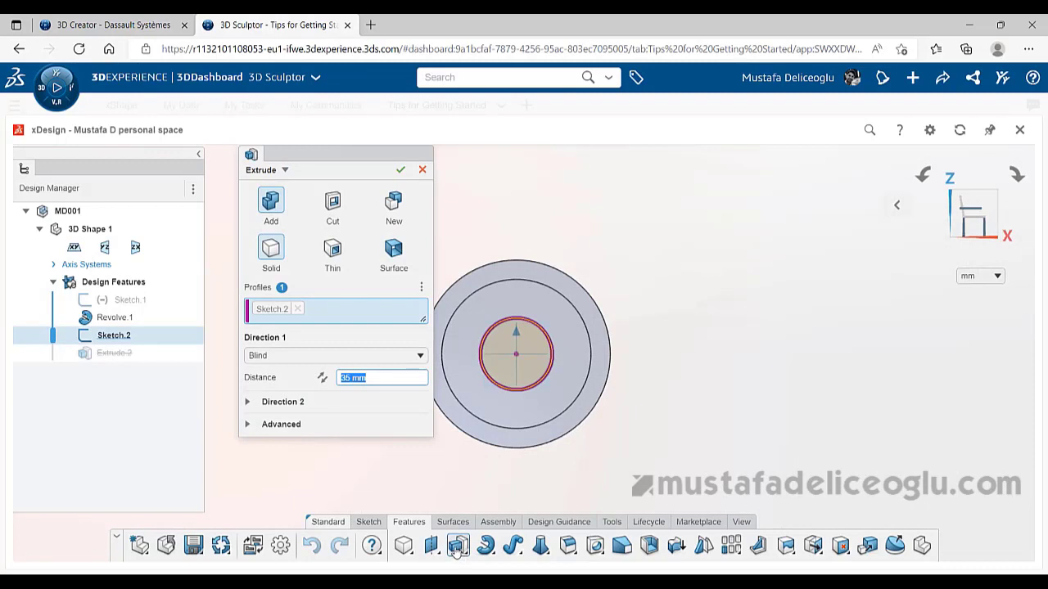
{"action": "scroll", "coordinate": [646, 366], "scroll_direction": "down", "scroll_amount": 2}
{"action": "scroll", "coordinate": [641, 348], "scroll_direction": "down", "scroll_amount": 1}
{"action": "scroll", "coordinate": [639, 335], "scroll_direction": "down", "scroll_amount": 2}
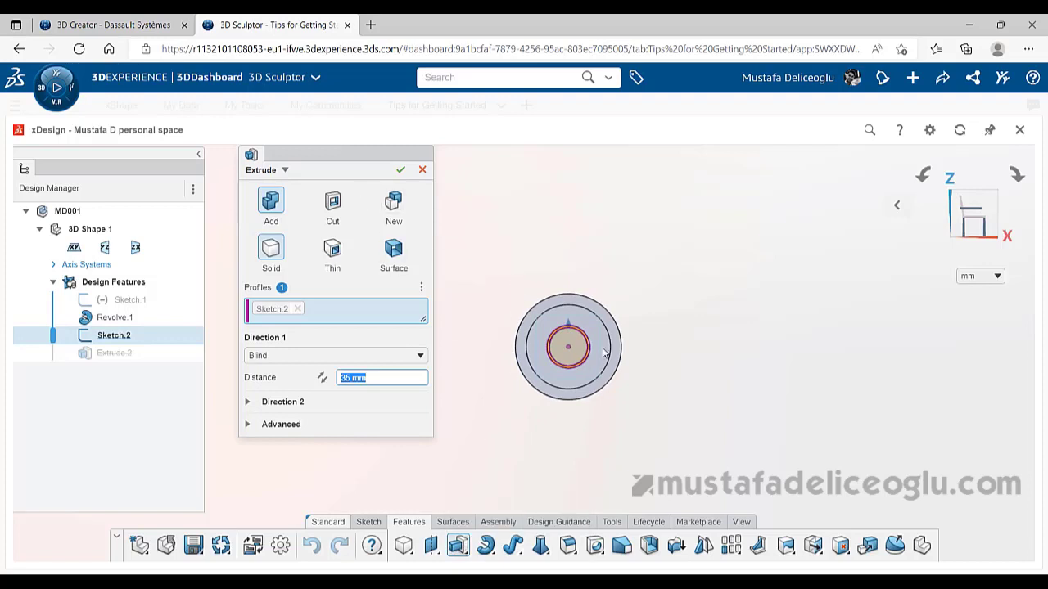
{"action": "mouse_move", "coordinate": [739, 320]}
{"action": "middle_mouse_down"}
{"action": "mouse_move", "coordinate": [592, 364]}
{"action": "mouse_move", "coordinate": [505, 357]}
{"action": "middle_mouse_up"}
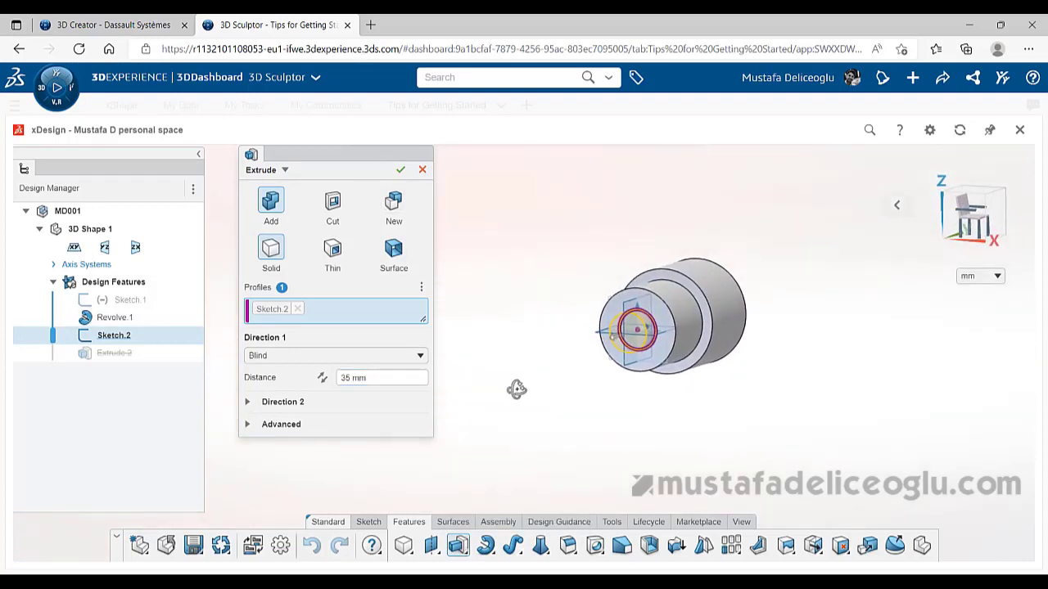
{"action": "left_click", "coordinate": [334, 211]}
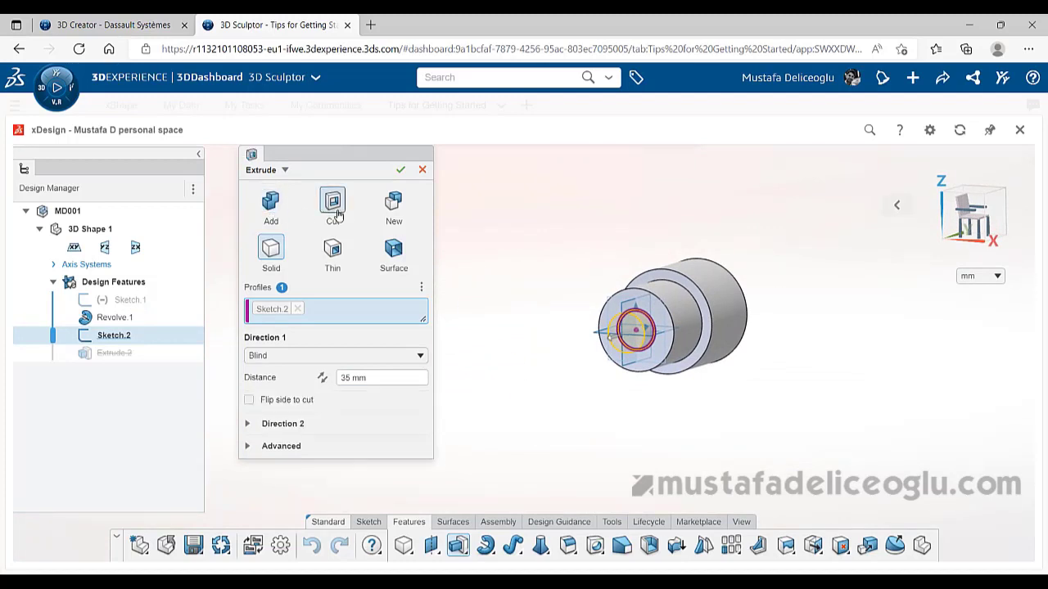
{"action": "left_click", "coordinate": [284, 357]}
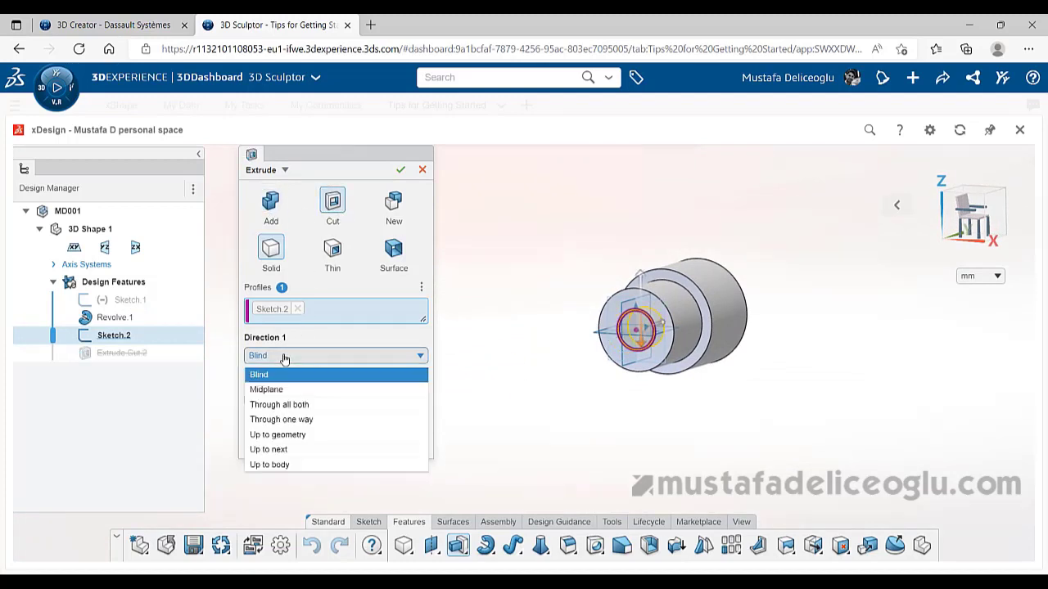
{"action": "left_click", "coordinate": [285, 407]}
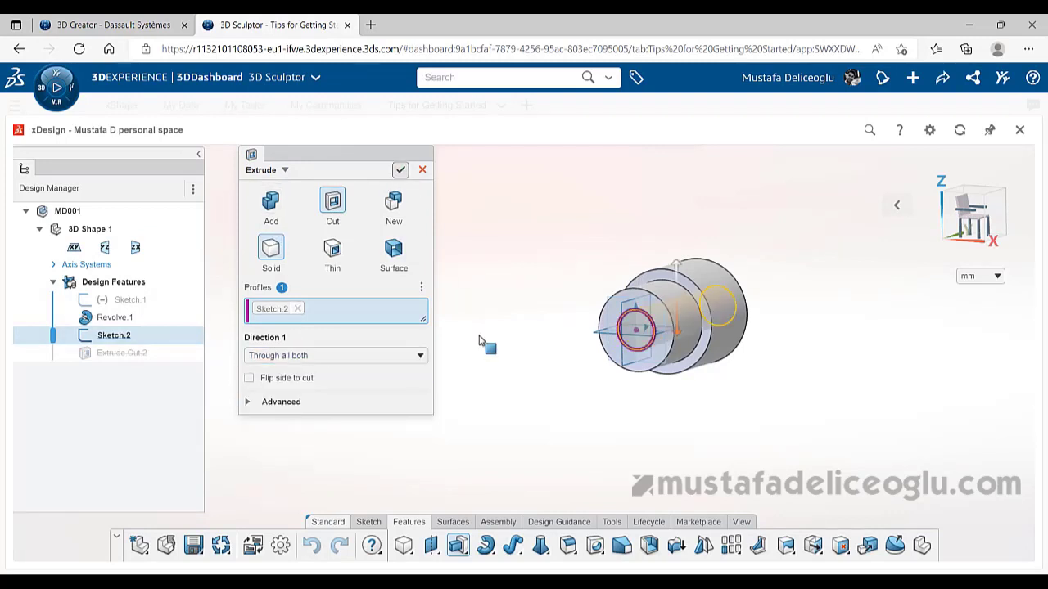
{"action": "mouse_move", "coordinate": [486, 346]}
{"action": "middle_mouse_down"}
{"action": "mouse_move", "coordinate": [357, 352]}
{"action": "mouse_move", "coordinate": [491, 352]}
{"action": "middle_mouse_up"}
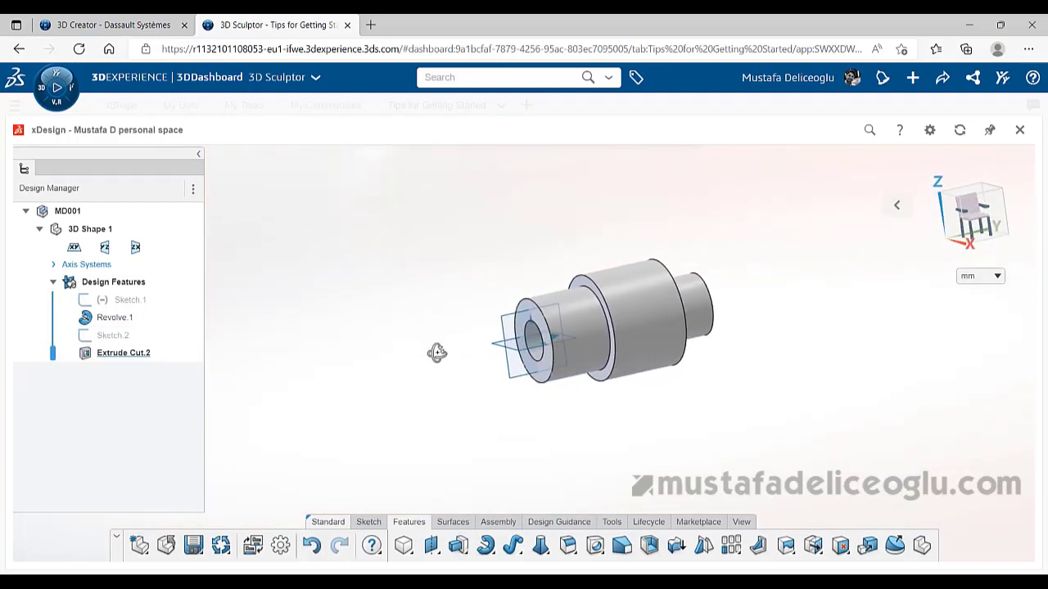
Chamfer the circular shoulder edge with 10 mm distance at 45 degrees
{"action": "left_click", "coordinate": [590, 282]}
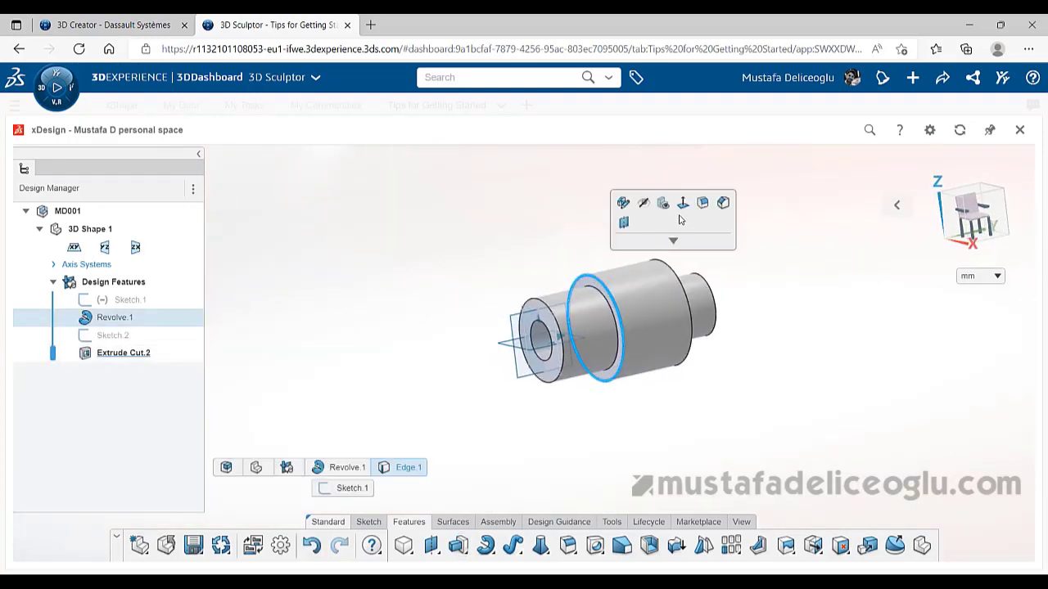
{"action": "left_click", "coordinate": [723, 205]}
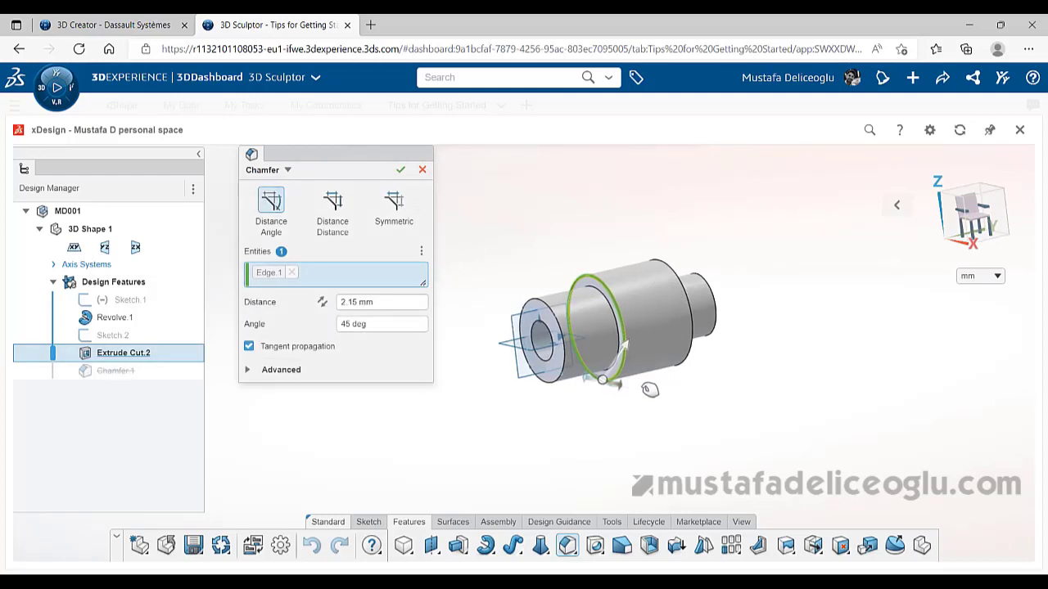
{"action": "left_click", "coordinate": [399, 304]}
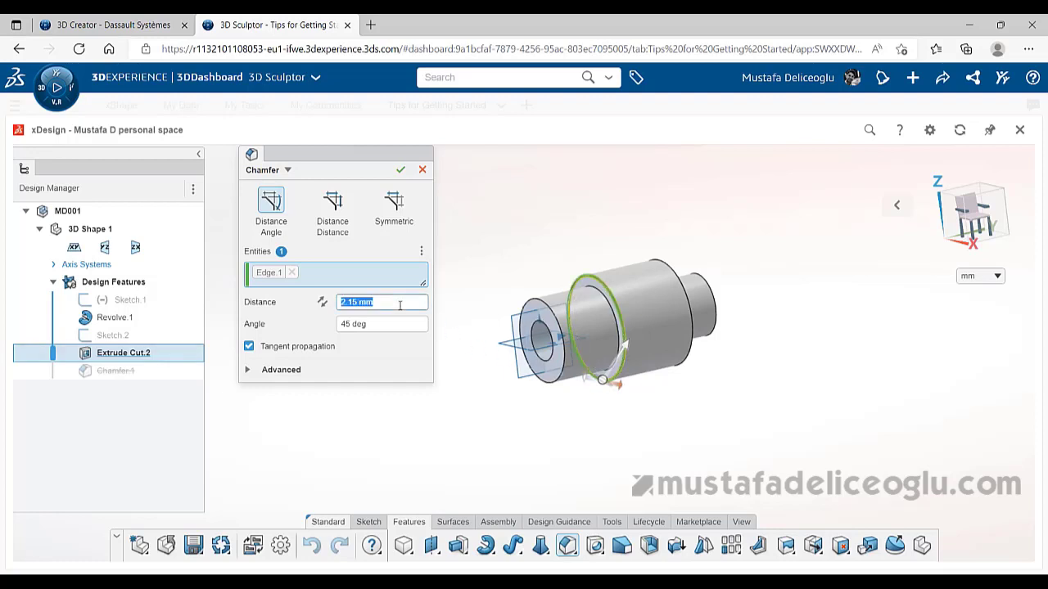
{"action": "type", "text": "10"}
{"action": "key", "text": "Return"}
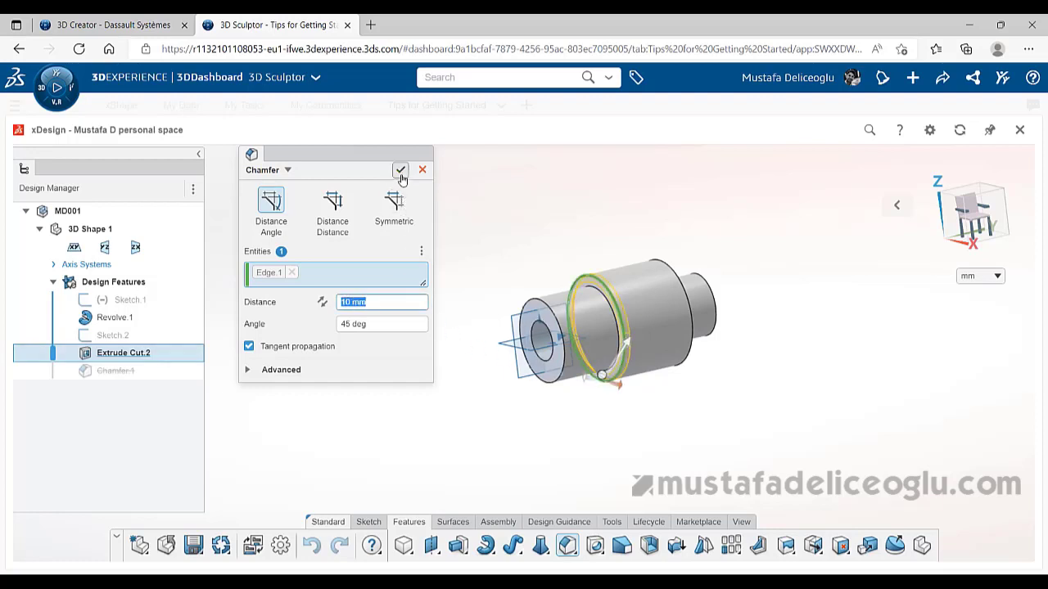
{"action": "left_click", "coordinate": [401, 172]}
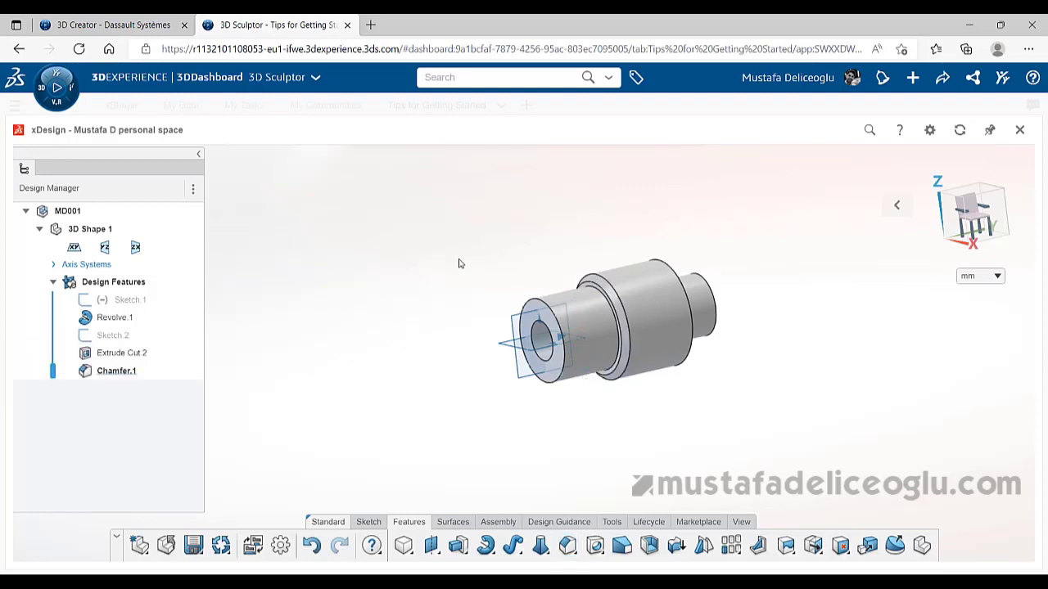
{"action": "mouse_move", "coordinate": [658, 319]}
{"action": "middle_mouse_down"}
{"action": "mouse_move", "coordinate": [540, 374]}
{"action": "mouse_move", "coordinate": [300, 426]}
{"action": "mouse_move", "coordinate": [515, 358]}
{"action": "mouse_move", "coordinate": [511, 311]}
{"action": "middle_mouse_up"}
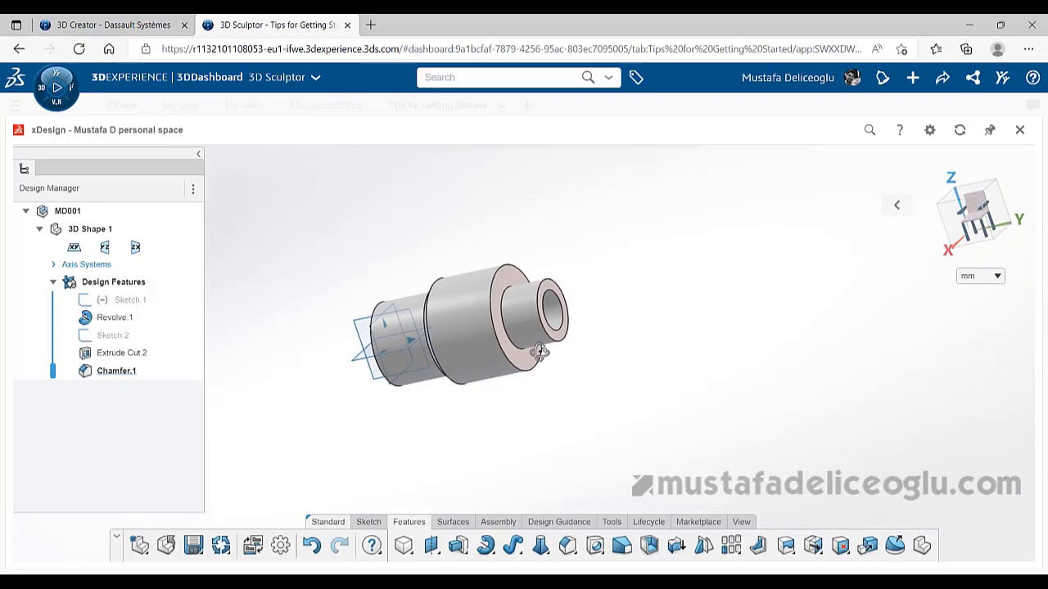
On the flange face, sketch a ø 15 circle at the ring's top point, 67.5 from centre
{"action": "left_click", "coordinate": [511, 286]}
{"action": "left_click", "coordinate": [529, 224]}
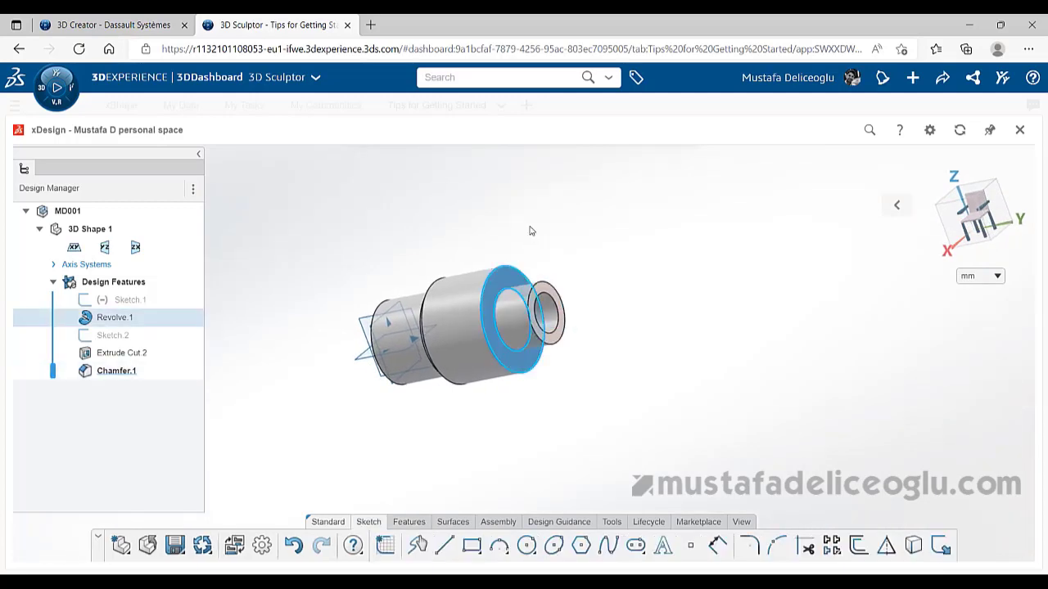
{"action": "scroll", "coordinate": [535, 401], "scroll_direction": "up", "scroll_amount": 1}
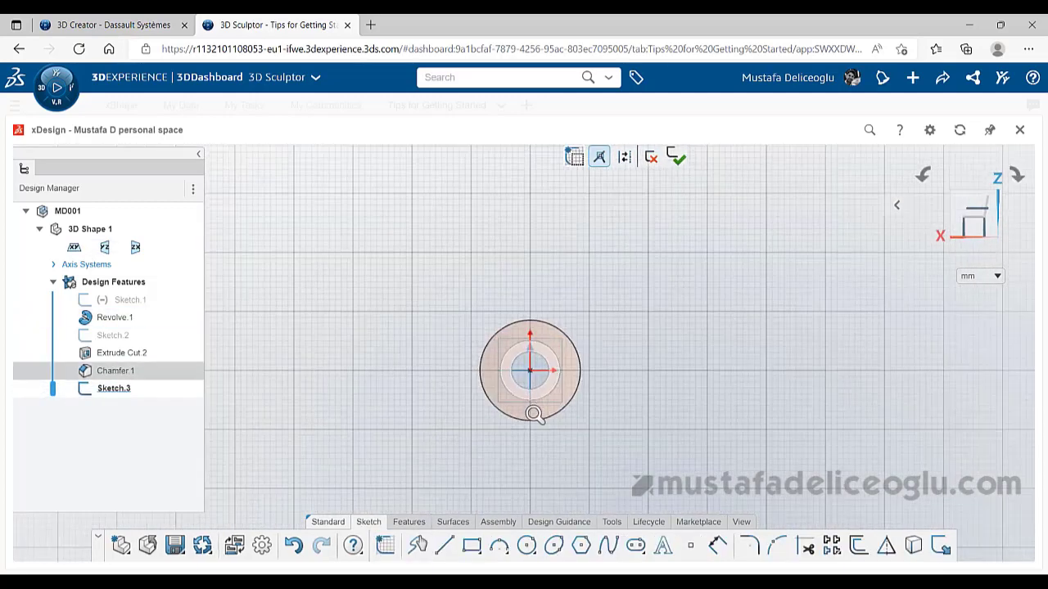
{"action": "scroll", "coordinate": [535, 402], "scroll_direction": "up", "scroll_amount": 3}
{"action": "key", "text": "c"}
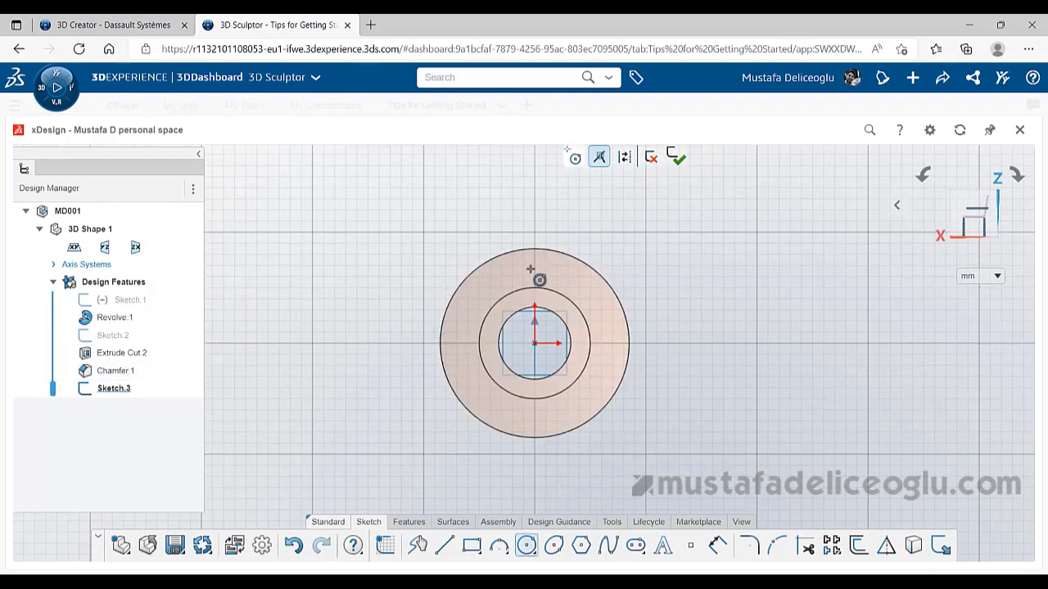
{"action": "left_click", "coordinate": [535, 268]}
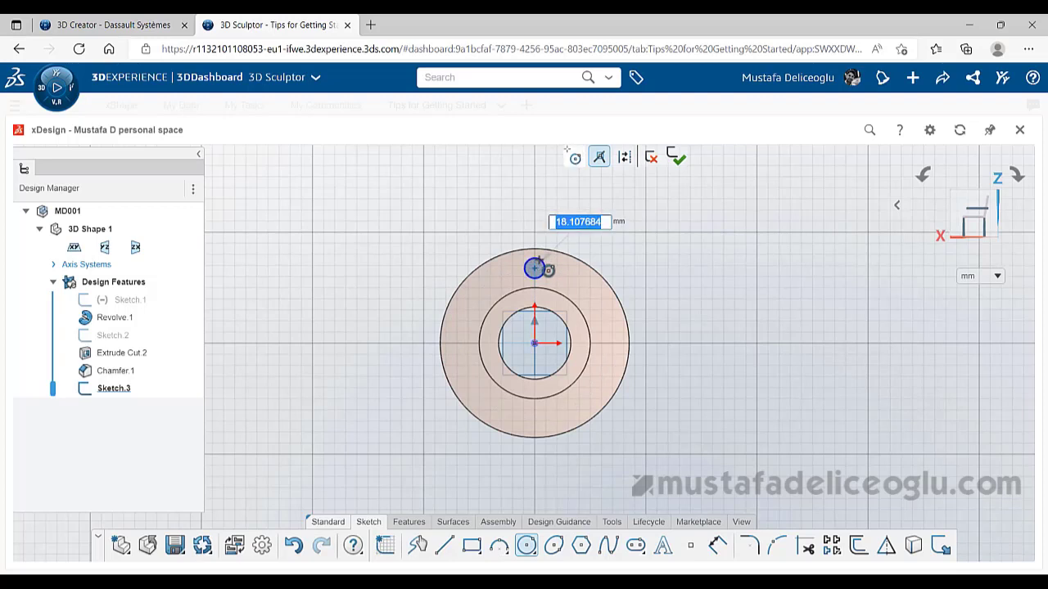
{"action": "type", "text": "15"}
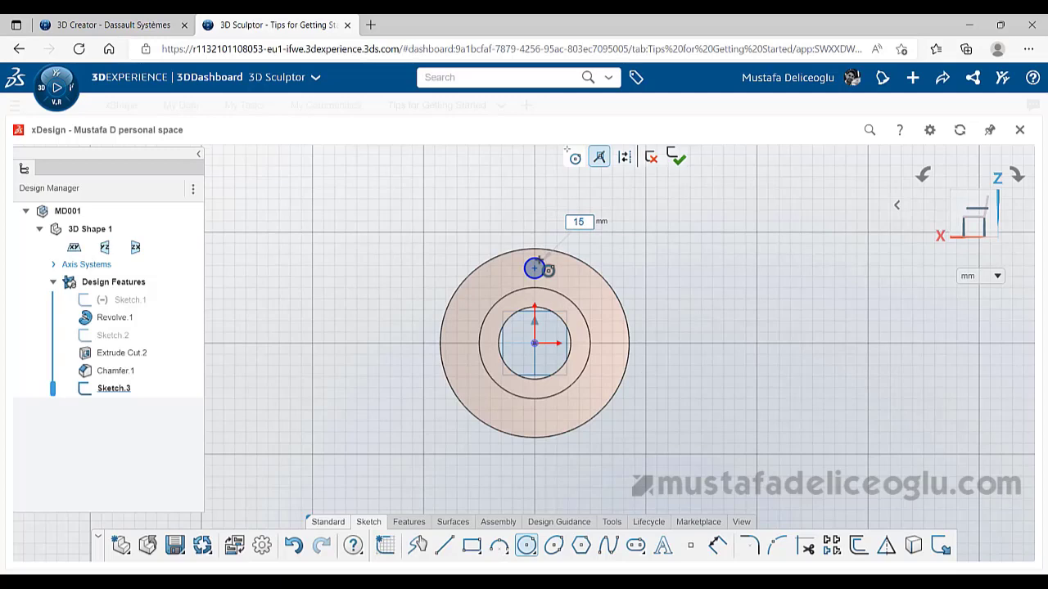
{"action": "key", "text": "Return"}
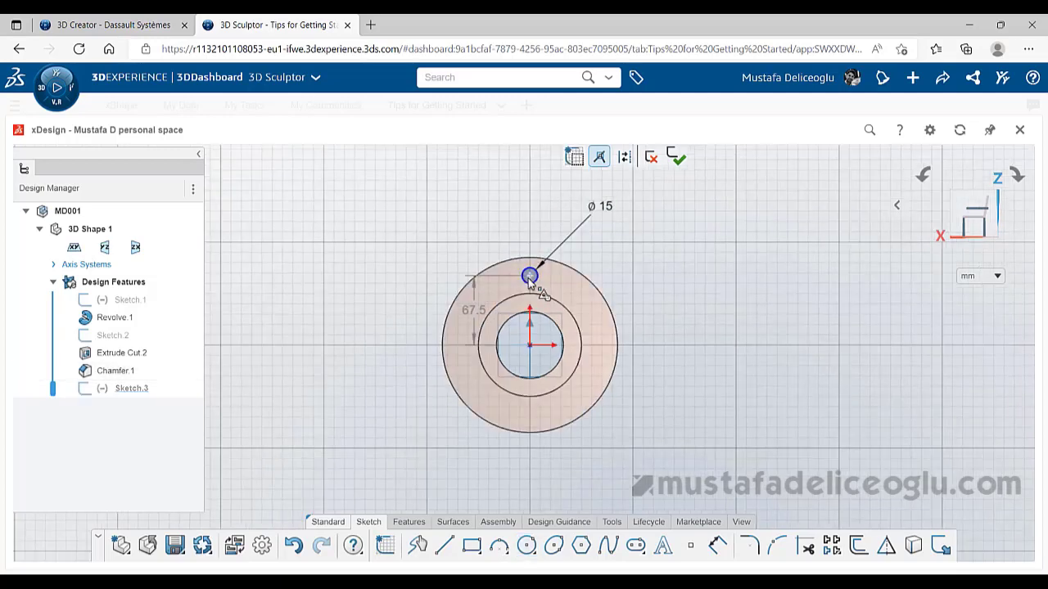
{"action": "left_click", "coordinate": [408, 522]}
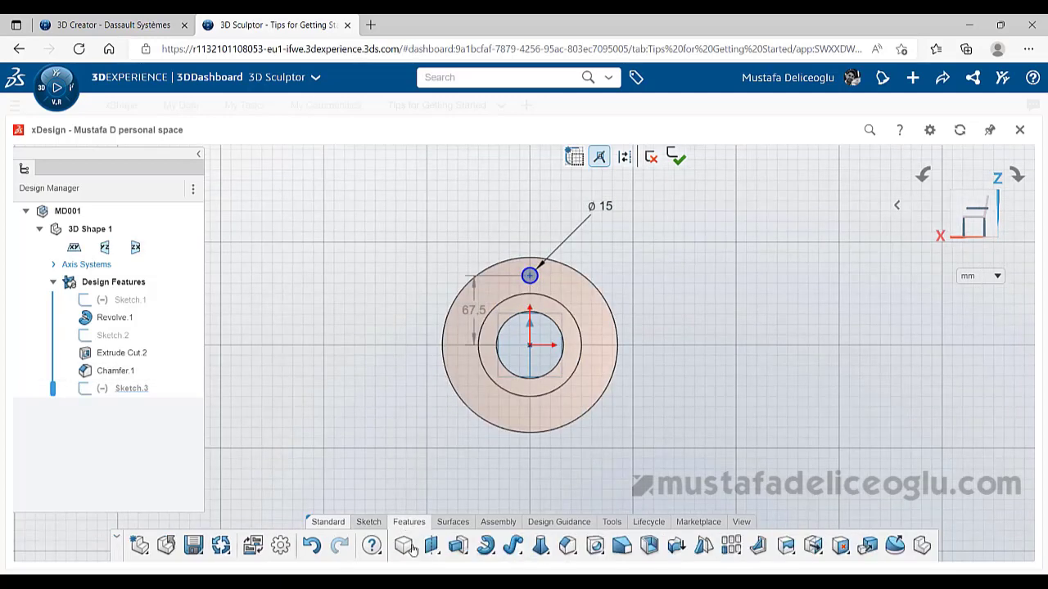
Extrude-cut the ø 15 circle blind 35 mm into the flange to make one small hole
{"action": "left_click", "coordinate": [458, 551]}
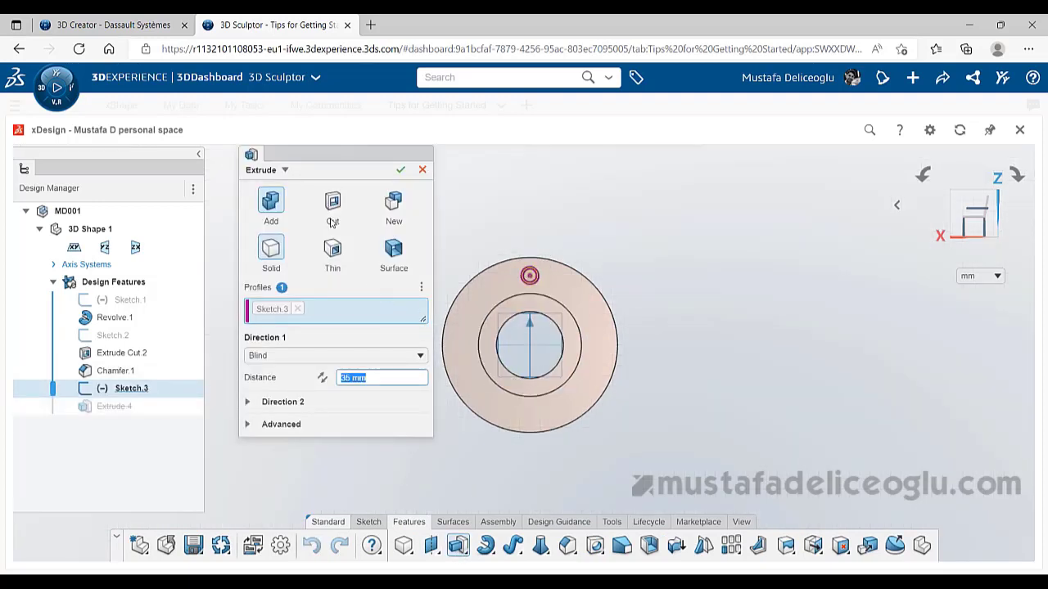
{"action": "left_click", "coordinate": [333, 211]}
{"action": "scroll", "coordinate": [724, 345], "scroll_direction": "down", "scroll_amount": 2}
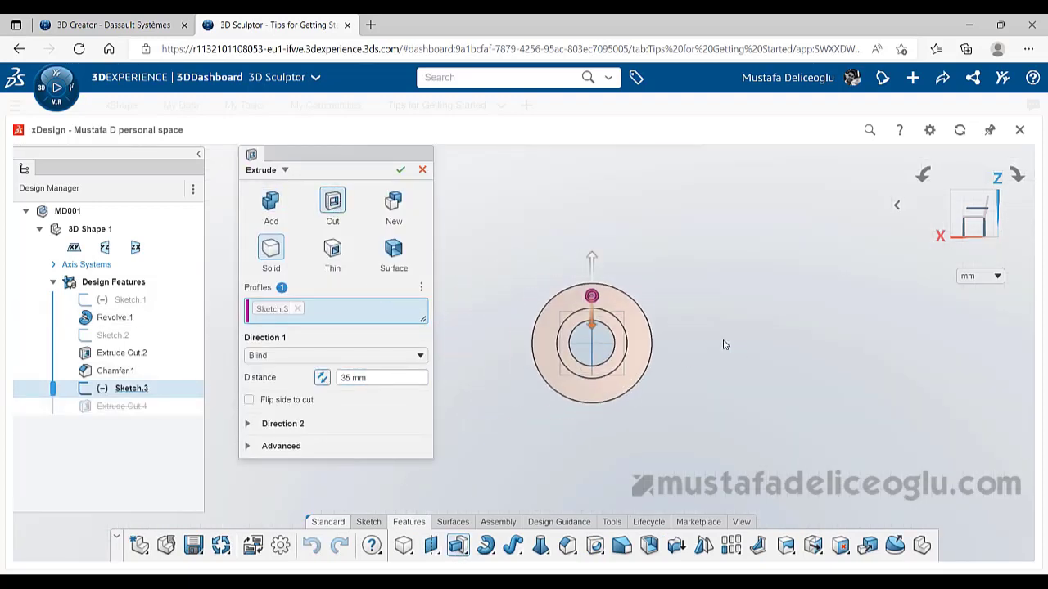
{"action": "middle_click_drag", "start_coordinate": [666, 358], "coordinate": [403, 414]}
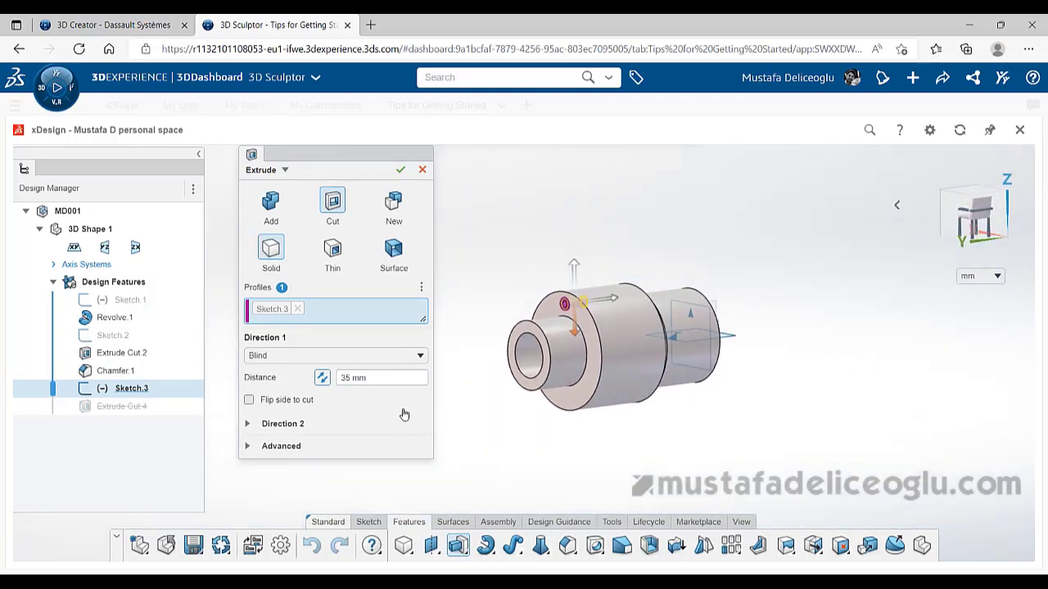
{"action": "left_click", "coordinate": [401, 171]}
{"action": "middle_click_drag", "start_coordinate": [514, 213], "coordinate": [783, 482]}
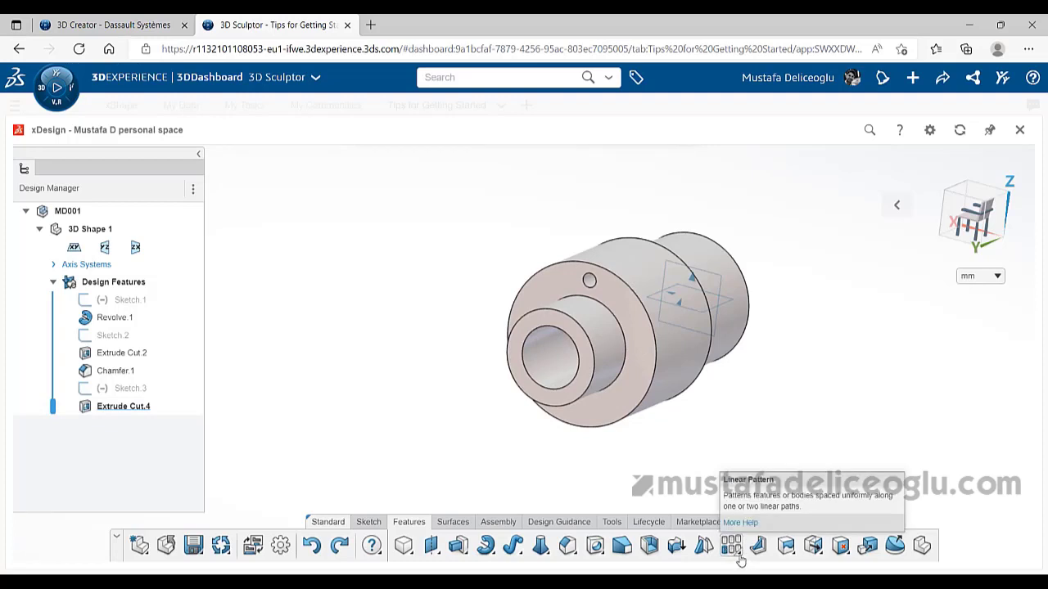
Circular-pattern Extrude Cut.4 around the central bore axis: 4 instances at 90°
{"action": "left_click", "coordinate": [738, 559]}
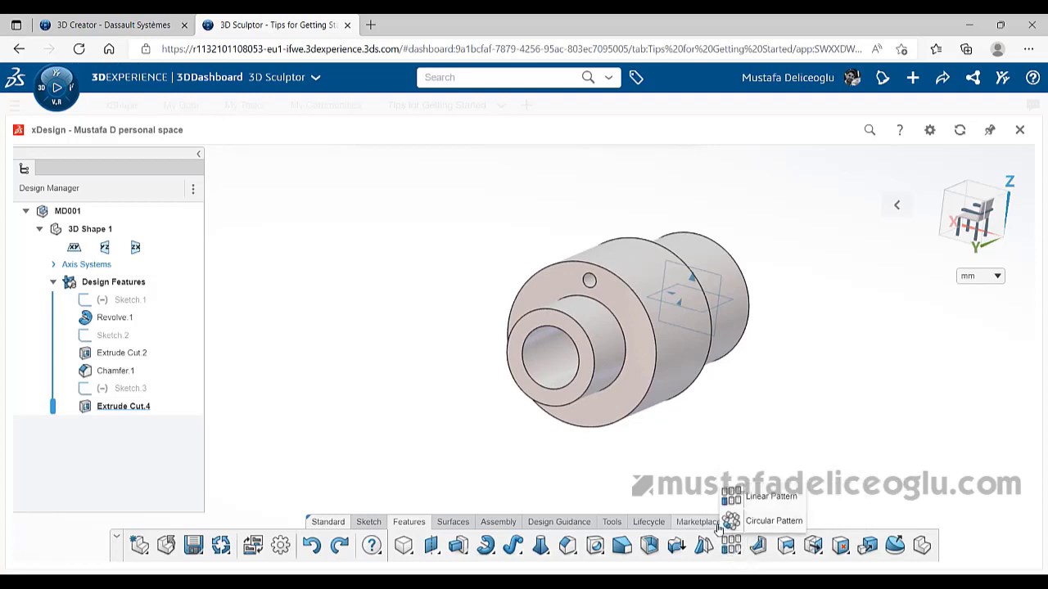
{"action": "left_click", "coordinate": [768, 523]}
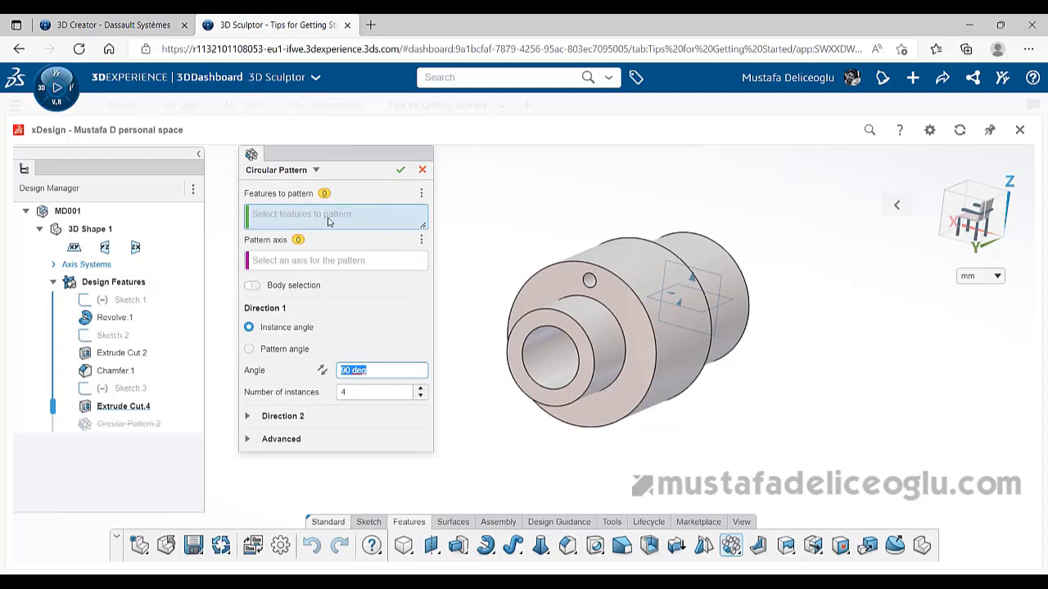
{"action": "left_click", "coordinate": [593, 288]}
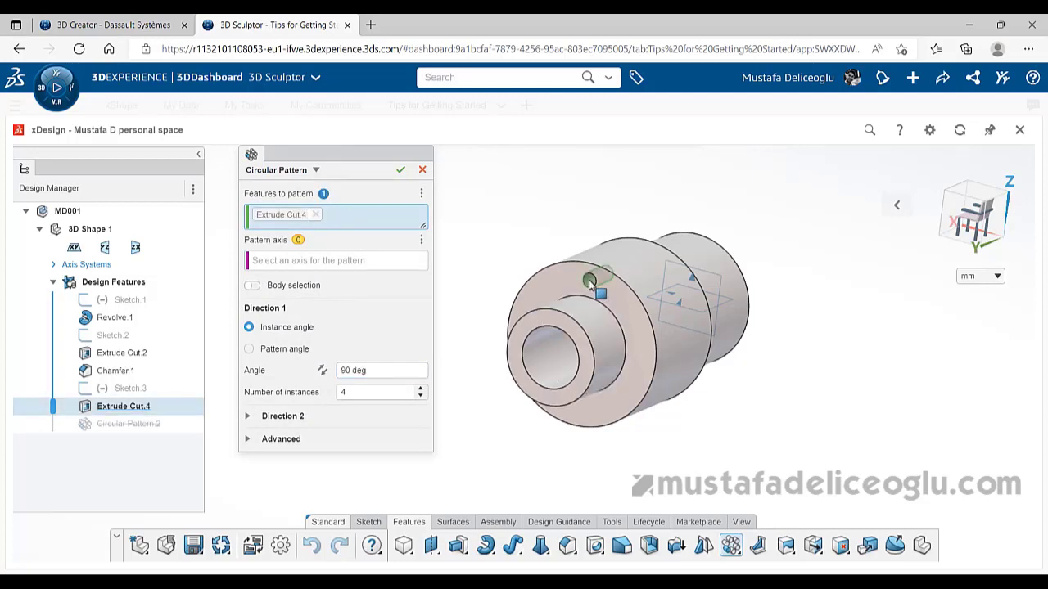
{"action": "left_click", "coordinate": [346, 265]}
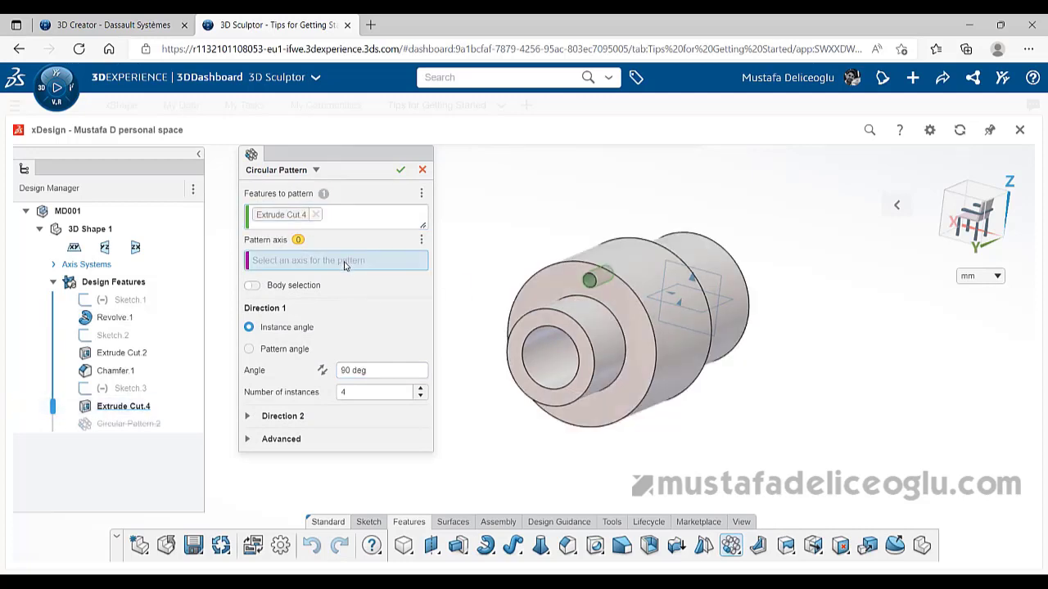
{"action": "left_click", "coordinate": [552, 363]}
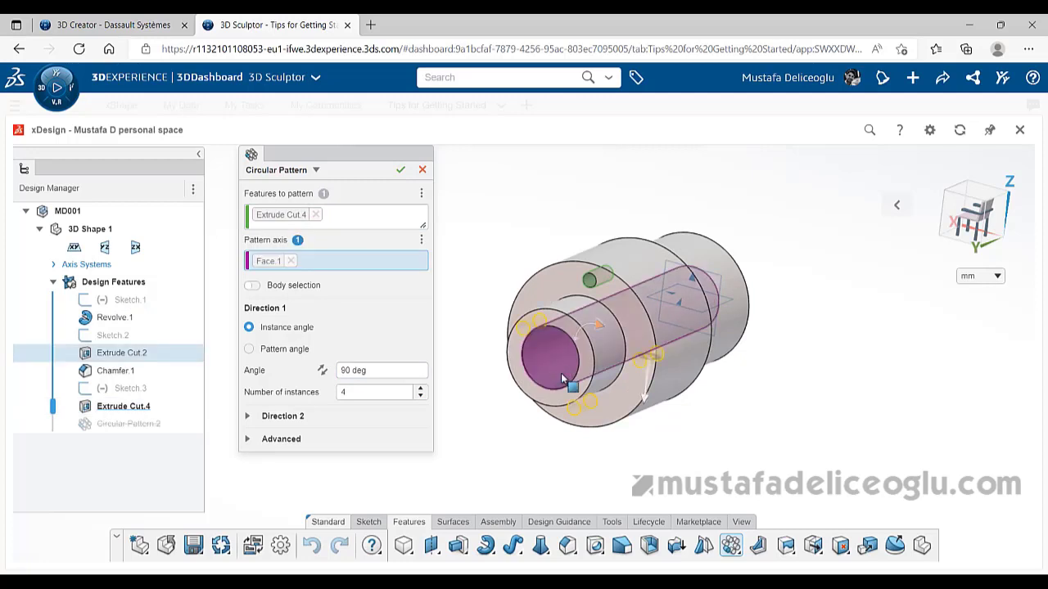
{"action": "scroll", "coordinate": [739, 421], "scroll_direction": "down", "scroll_amount": 1}
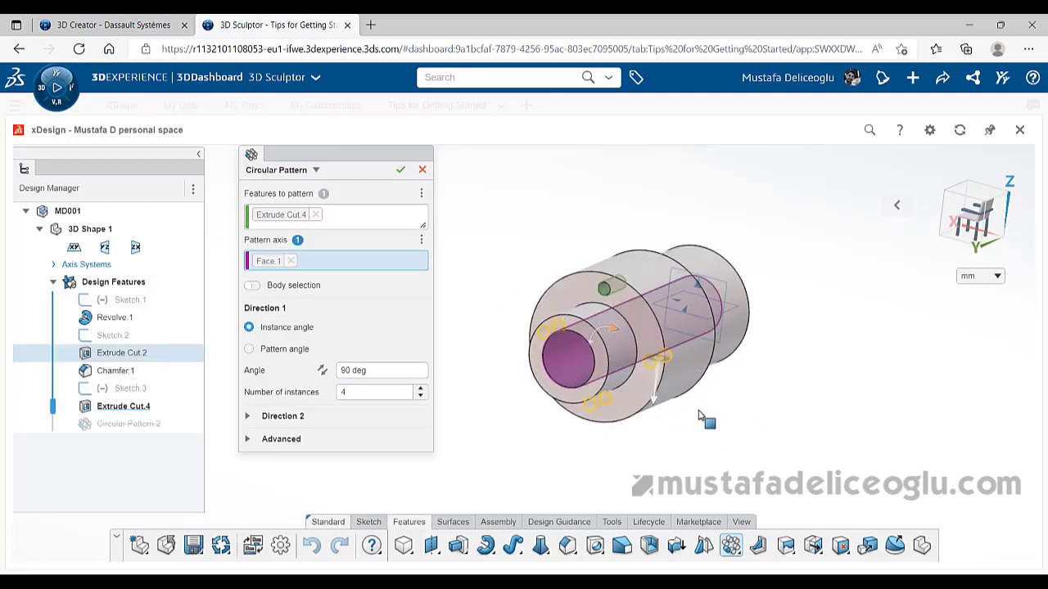
{"action": "left_click", "coordinate": [397, 171]}
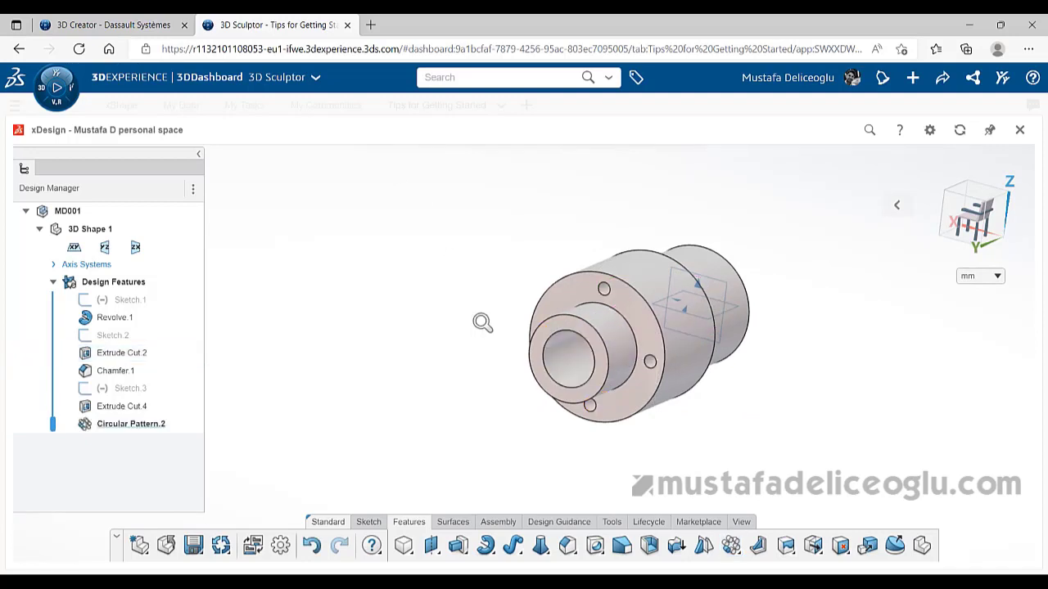
{"action": "mouse_move", "coordinate": [479, 323]}
{"action": "middle_mouse_down"}
{"action": "mouse_move", "coordinate": [663, 376]}
{"action": "mouse_move", "coordinate": [842, 381]}
{"action": "mouse_move", "coordinate": [917, 407]}
{"action": "middle_mouse_up"}
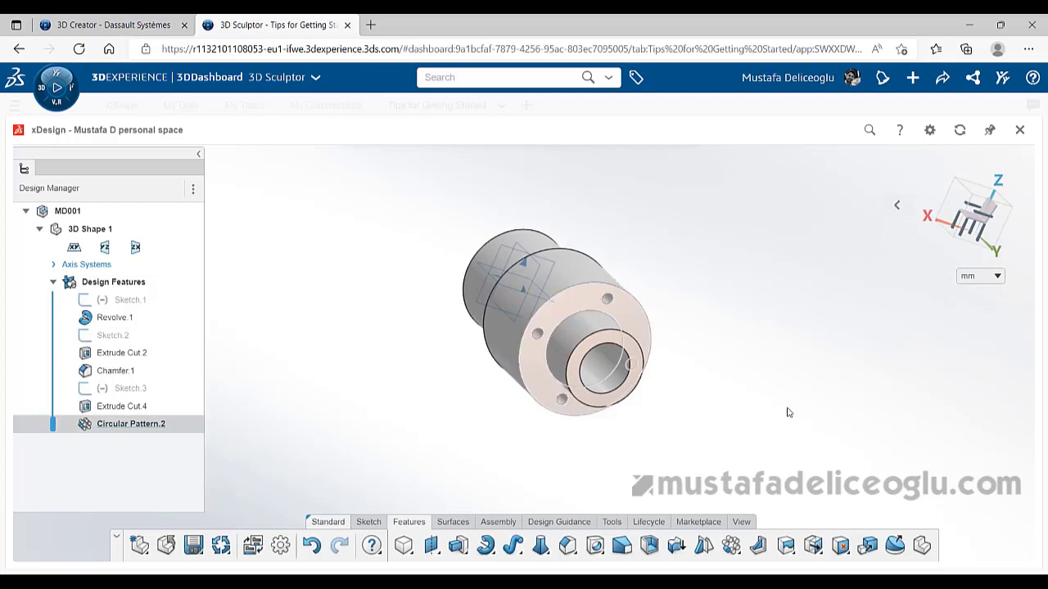
{"action": "scroll", "coordinate": [570, 300], "scroll_direction": "up", "scroll_amount": 2}
{"action": "scroll", "coordinate": [570, 300], "scroll_direction": "up", "scroll_amount": 3}
{"action": "scroll", "coordinate": [598, 355], "scroll_direction": "up", "scroll_amount": 2}
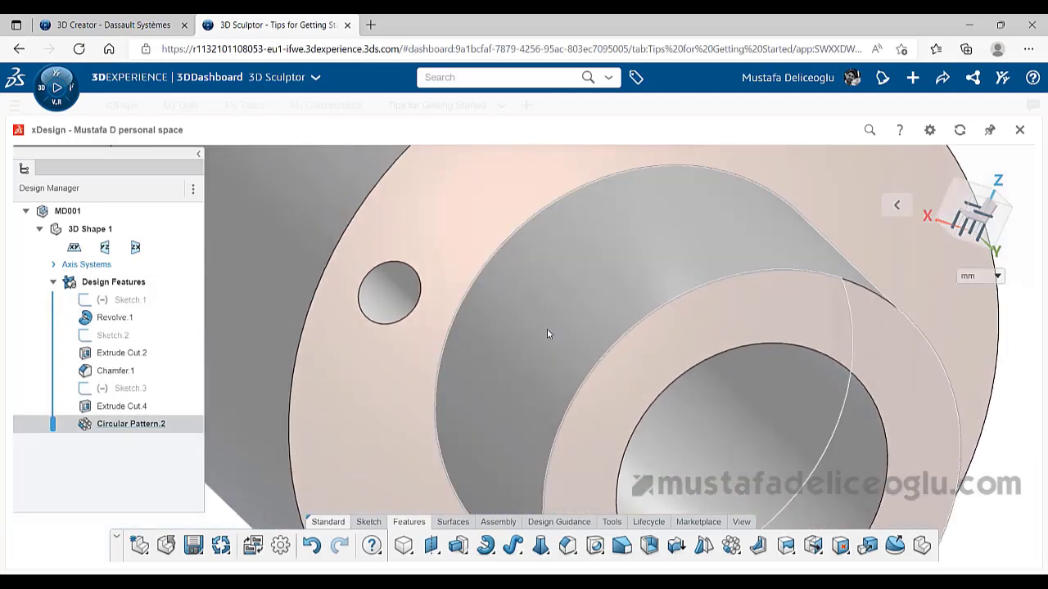
{"action": "scroll", "coordinate": [546, 334], "scroll_direction": "down", "scroll_amount": 2}
{"action": "scroll", "coordinate": [566, 339], "scroll_direction": "down", "scroll_amount": 2}
{"action": "scroll", "coordinate": [564, 337], "scroll_direction": "down", "scroll_amount": 2}
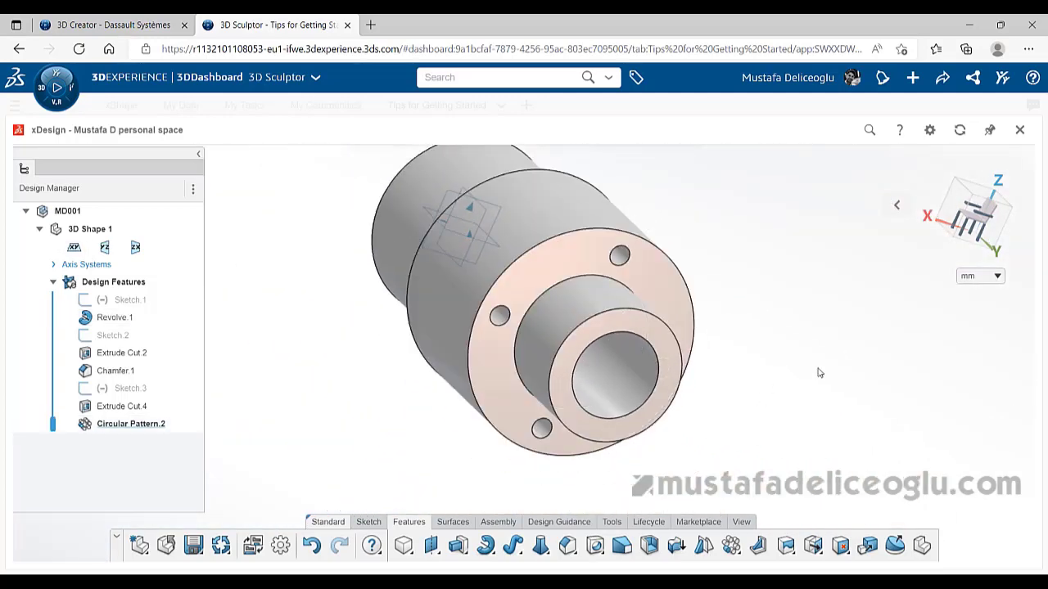